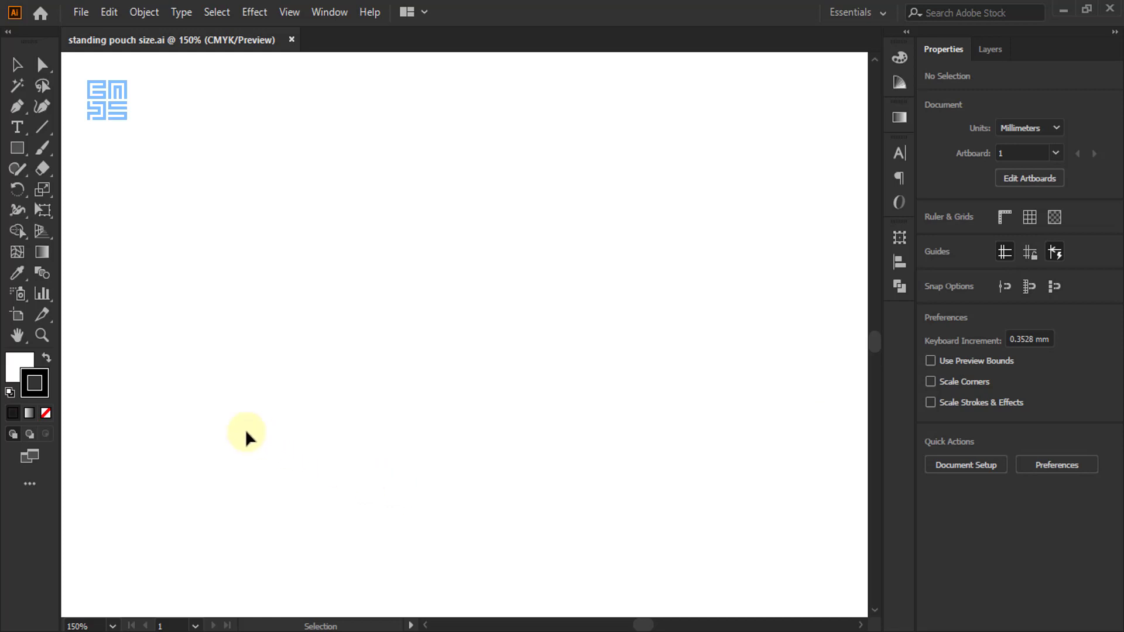
scroll(697, 316, "up", 2, "alt")
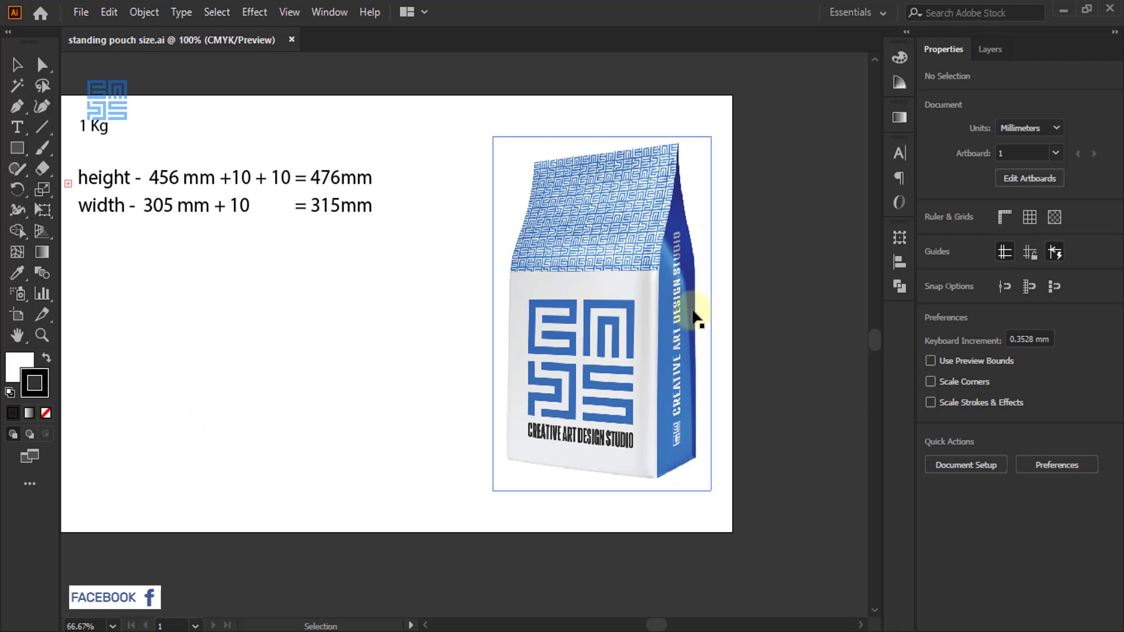
scroll(609, 339, "down", 1, "alt")
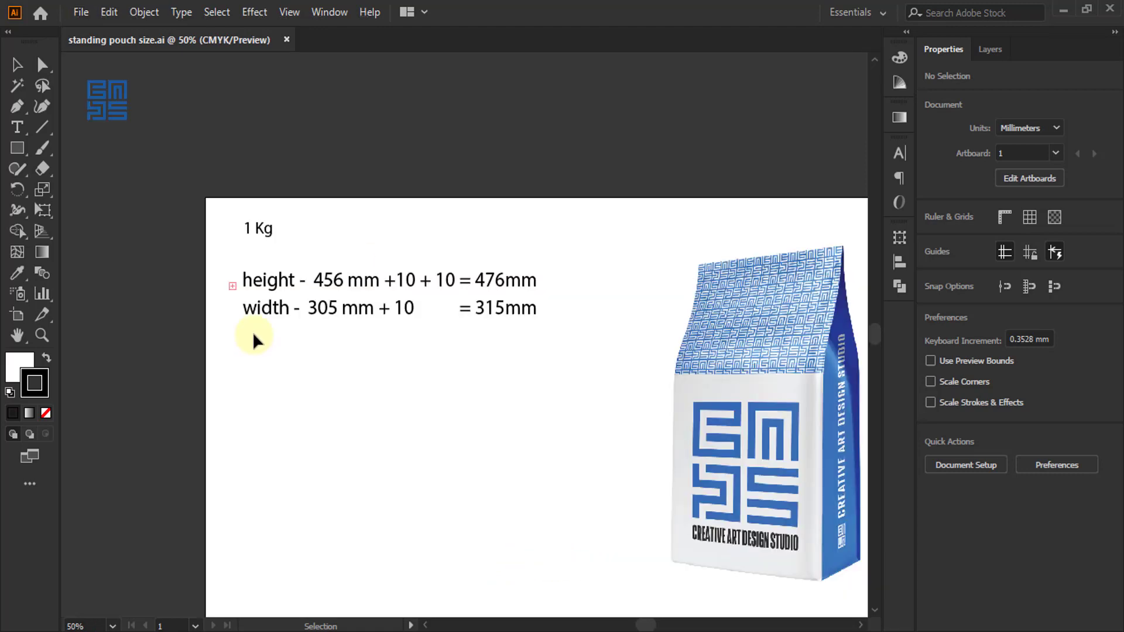
scroll(254, 336, "up", 1)
scroll(252, 261, "up", 1)
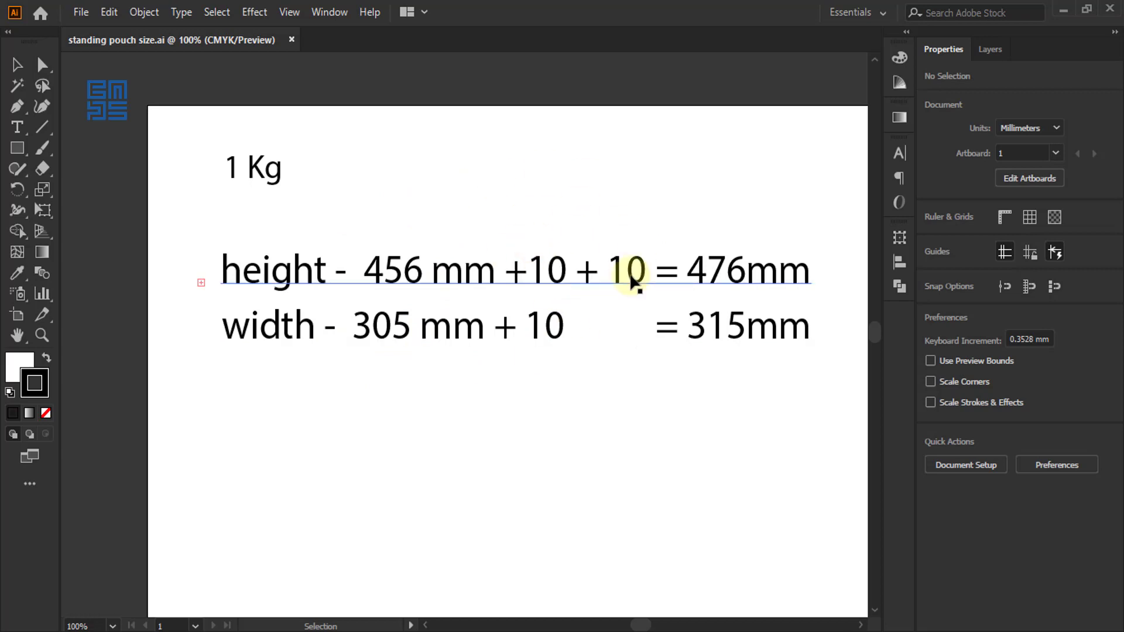
key("space")
left_click_drag(474, 197, 482, 199)
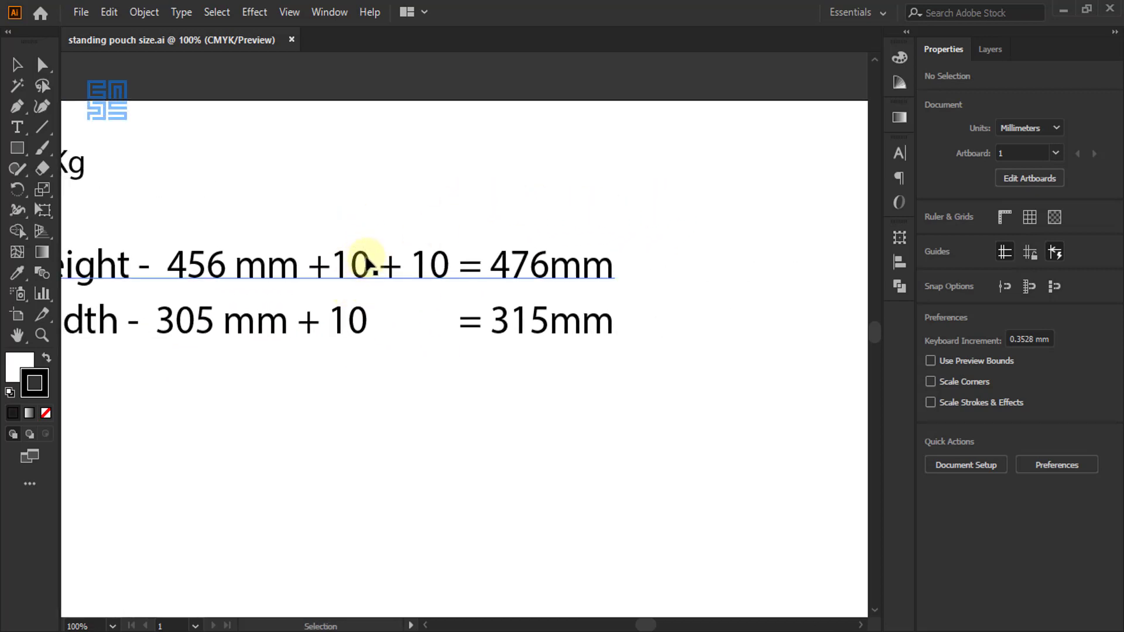
scroll(316, 237, "down", 2)
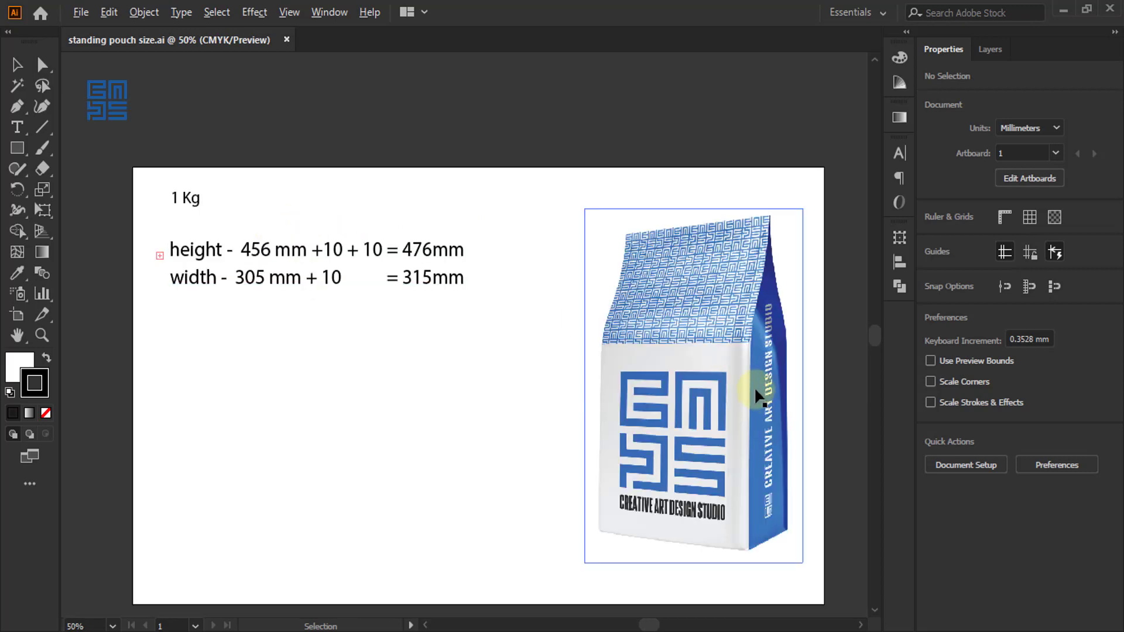
scroll(761, 388, "up", 2)
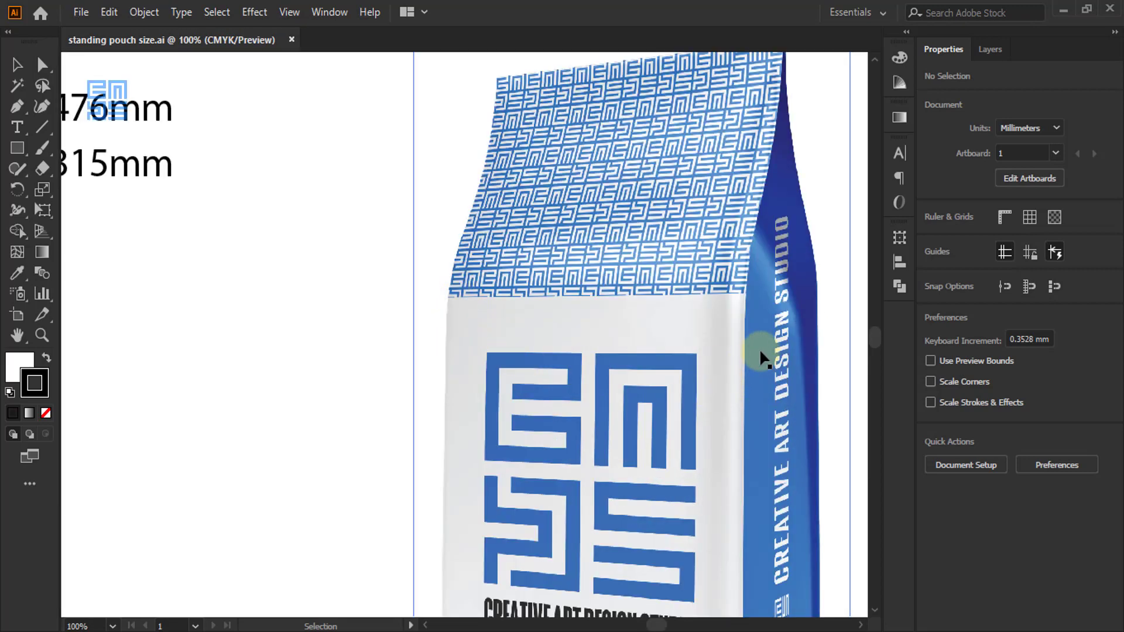
scroll(739, 389, "up", 2)
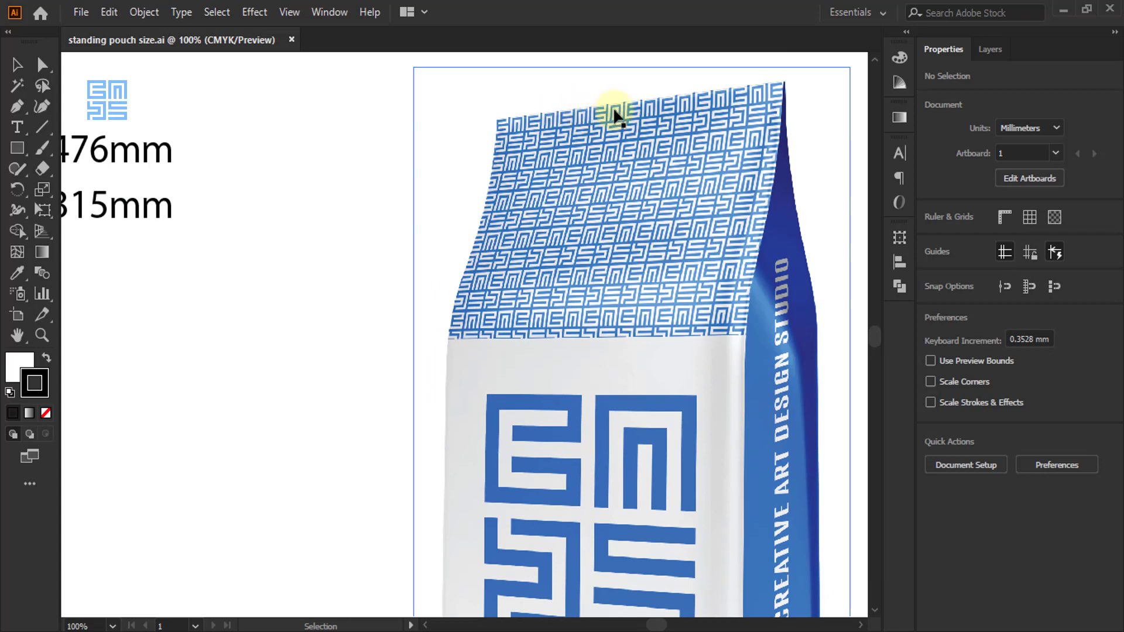
scroll(665, 143, "down", 3)
scroll(656, 229, "down", 5)
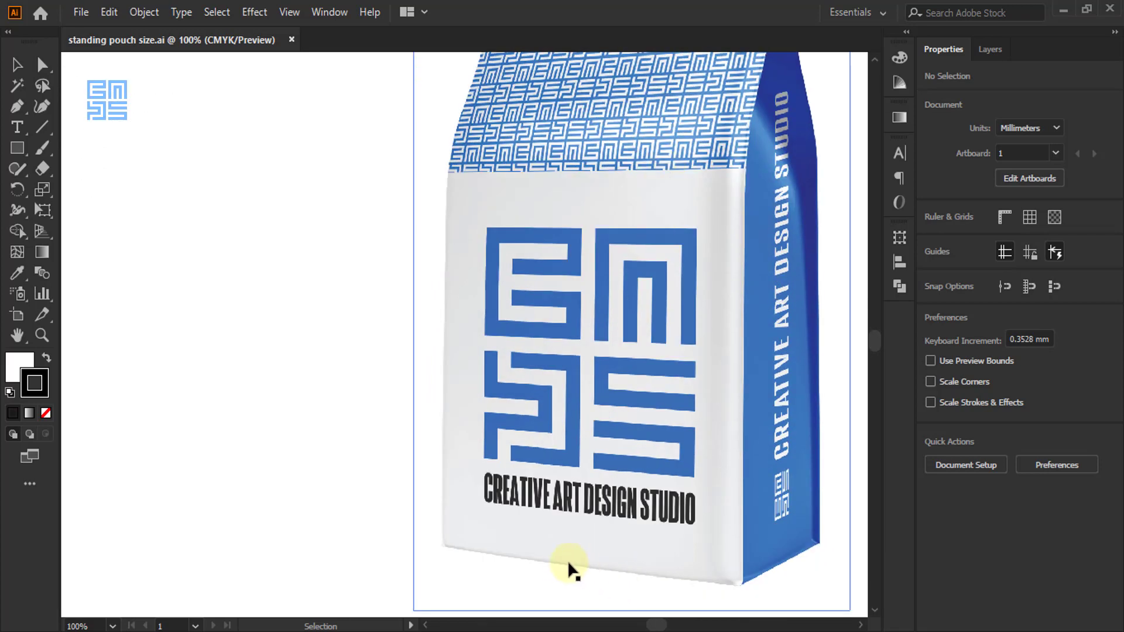
scroll(716, 554, "down", 2)
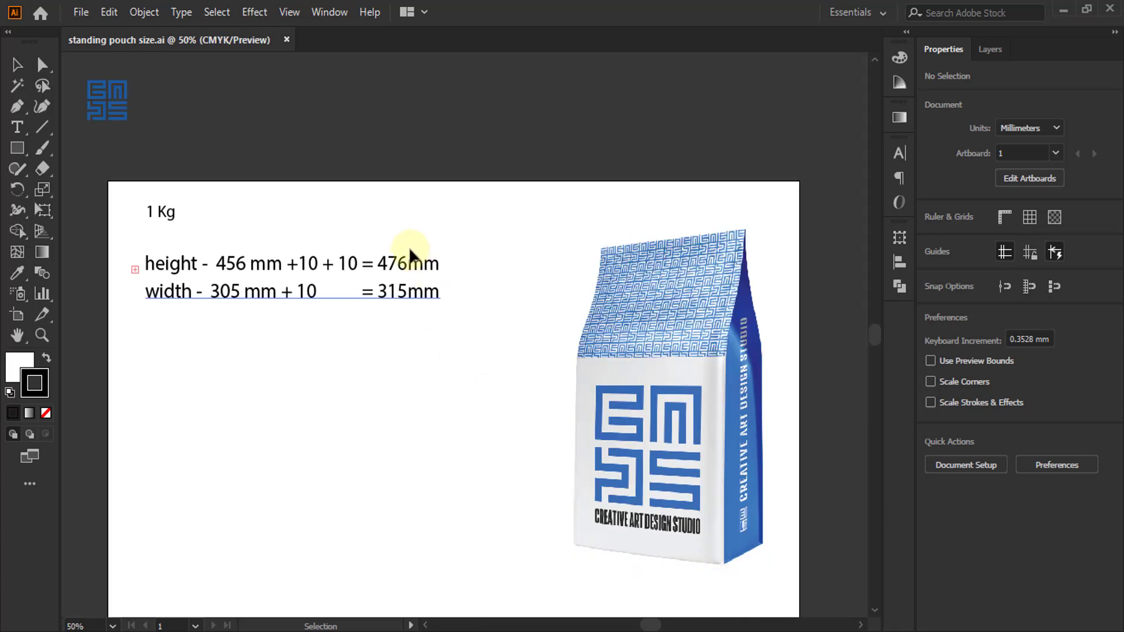
scroll(394, 291, "up", 1)
scroll(332, 274, "up", 1)
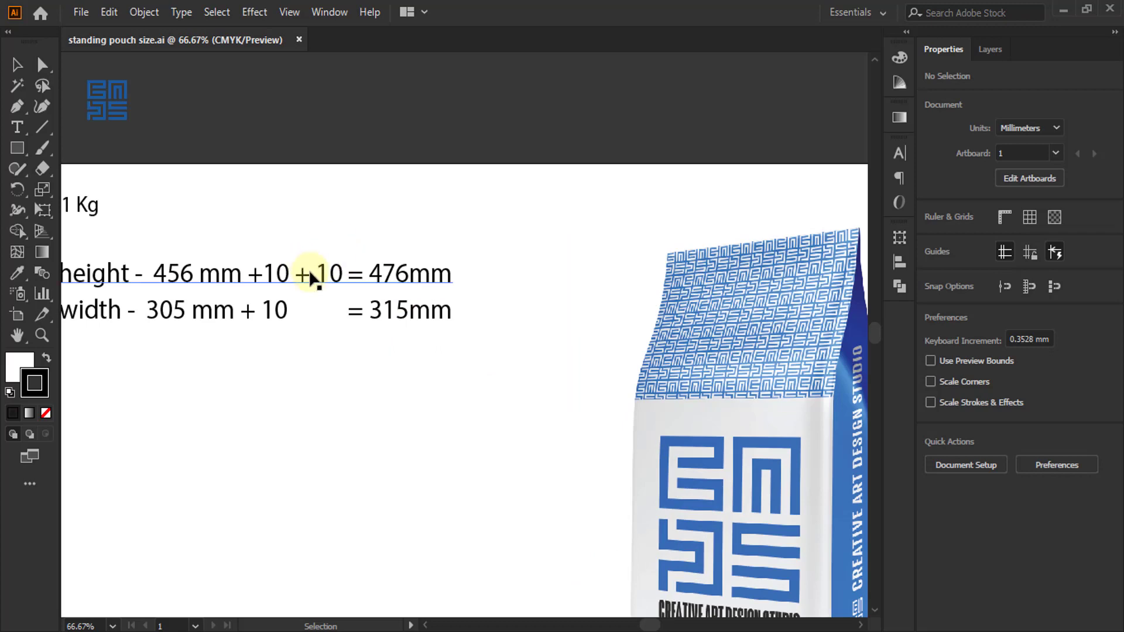
scroll(793, 234, "up", 2)
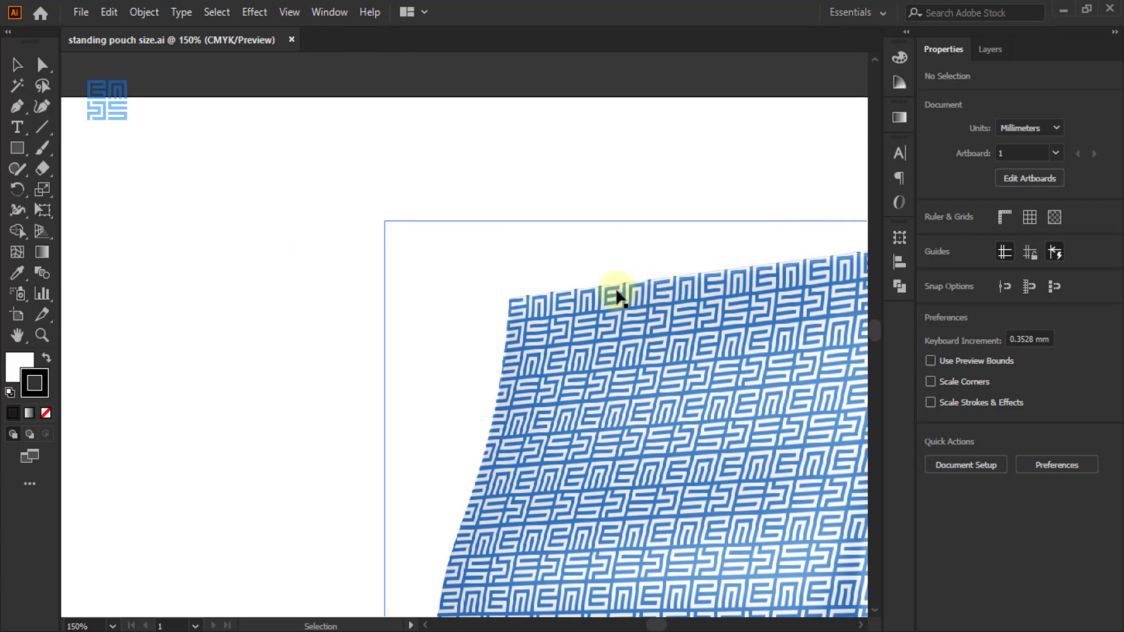
scroll(571, 210, "down", 2)
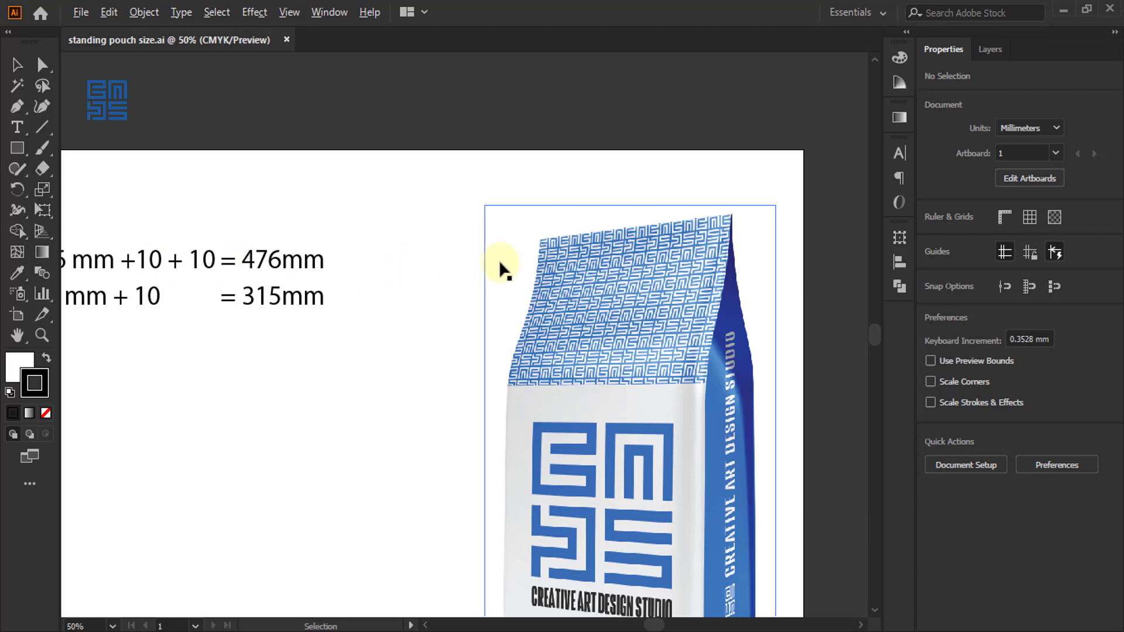
scroll(499, 260, "down", 1)
scroll(190, 307, "up", 1)
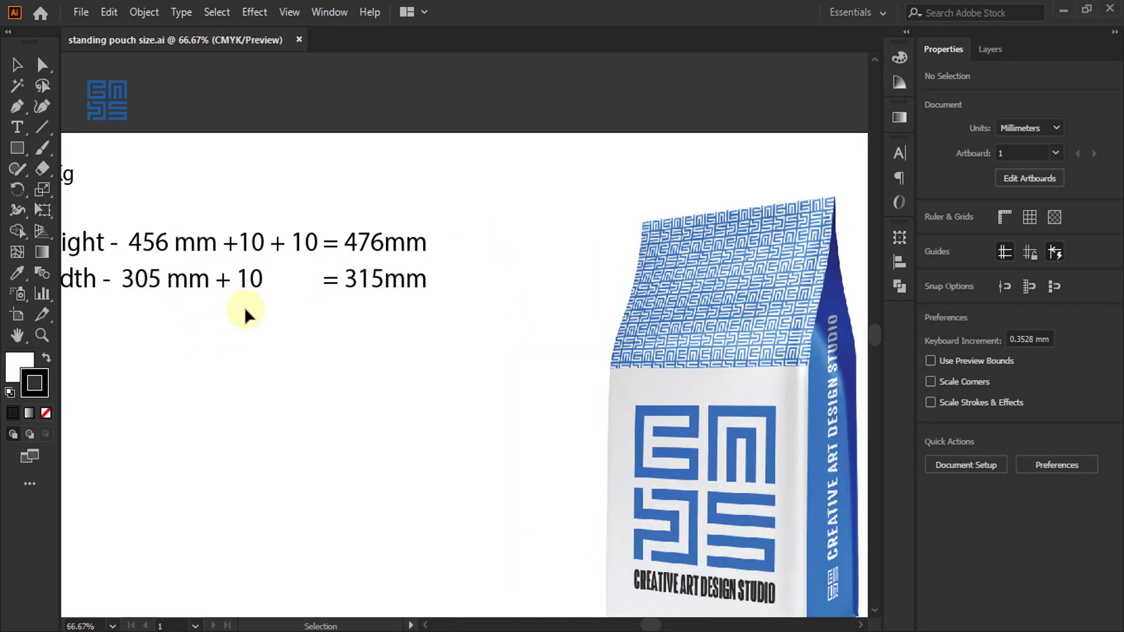
scroll(252, 258, "down", 1)
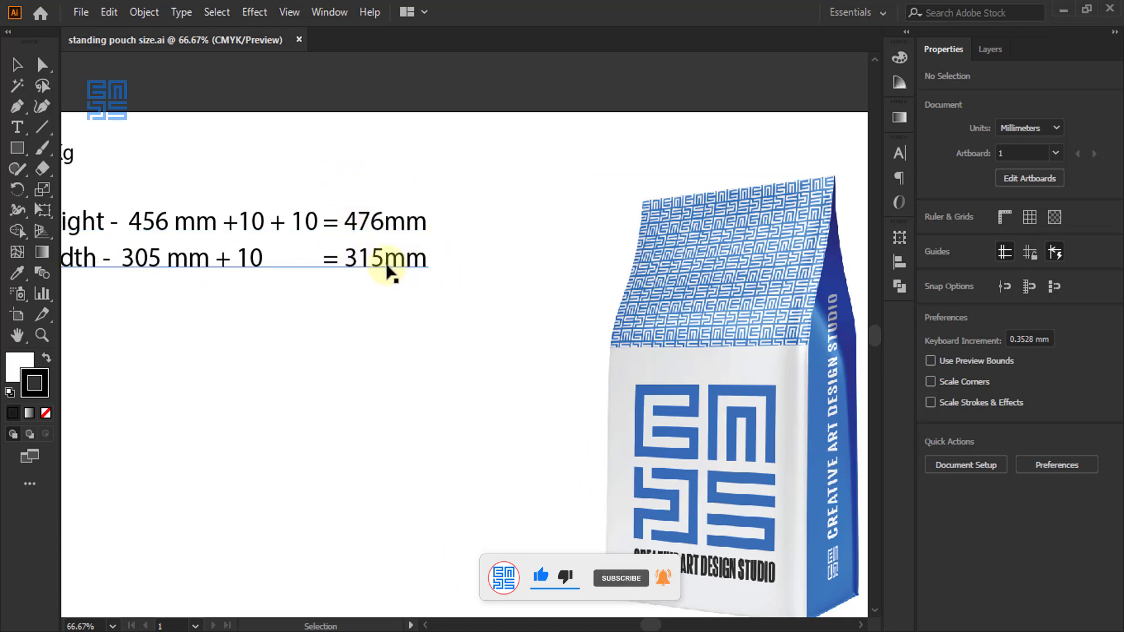
scroll(428, 170, "down", 1)
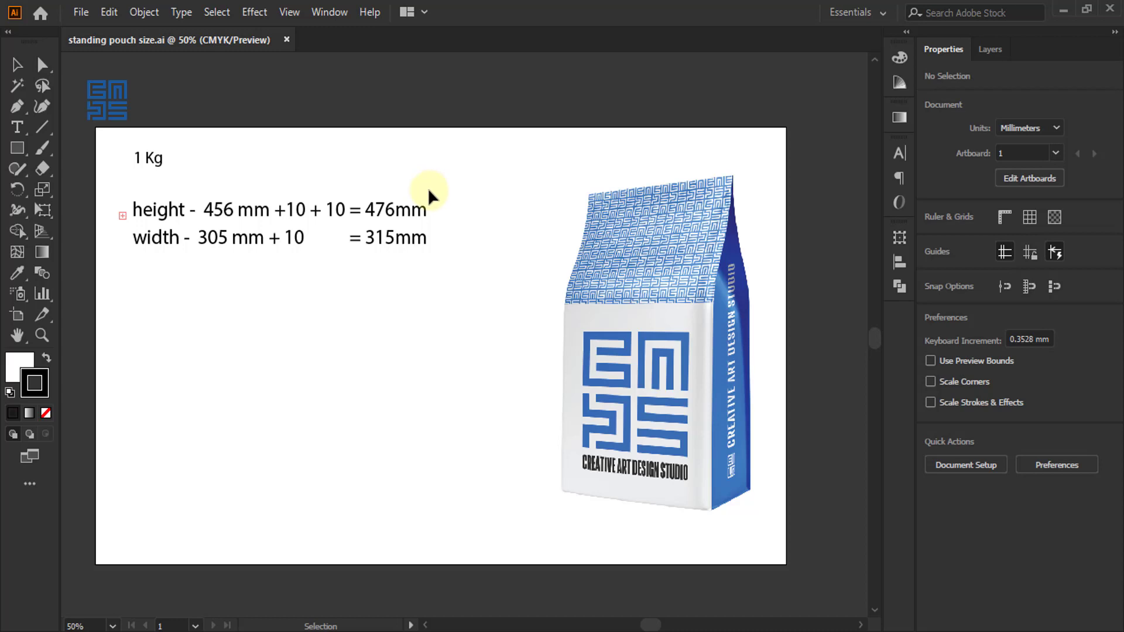
left_click(76, 11)
Step: Start a blank Print document and rename its preset from Untitled-1 to 'sanding bag'
key("Escape")
key("ctrl+n")
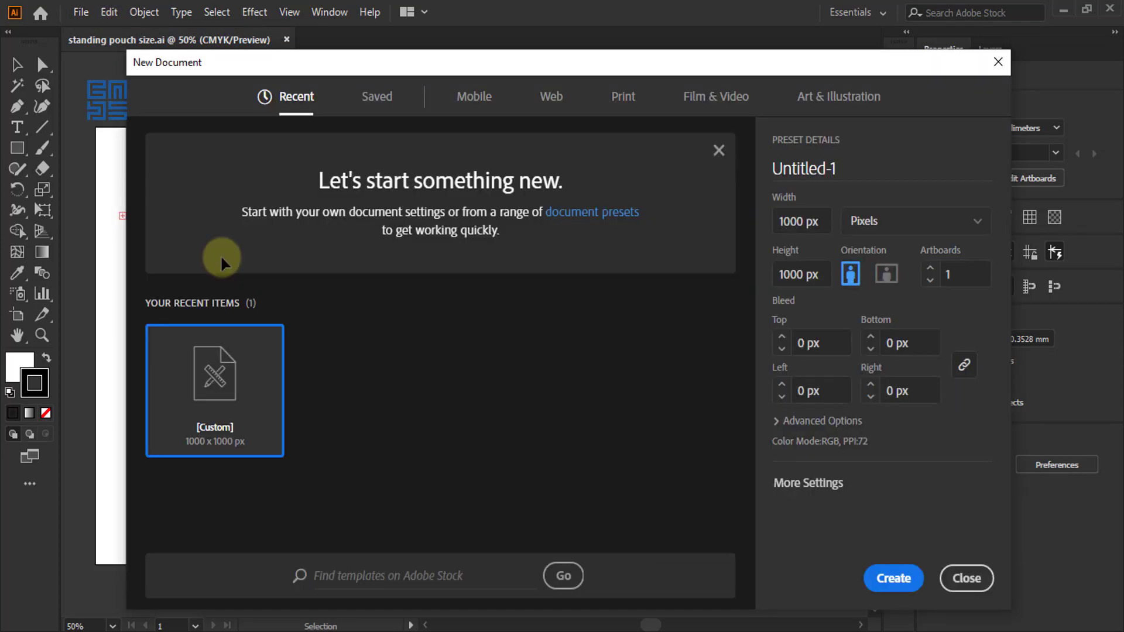
left_click(625, 97)
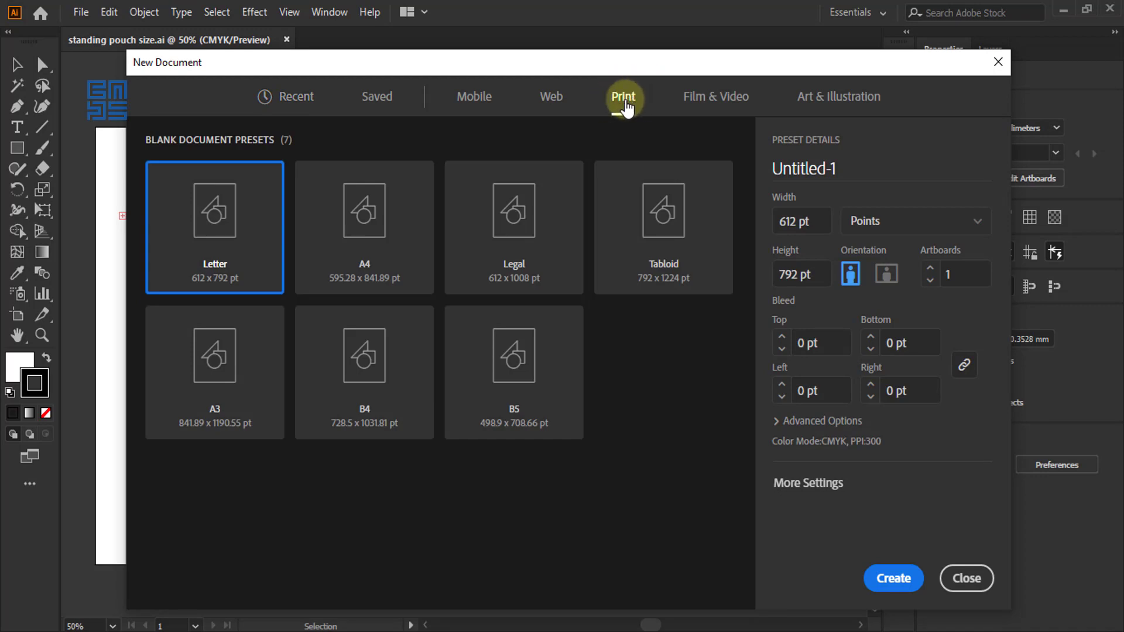
left_click_drag(841, 170, 757, 173)
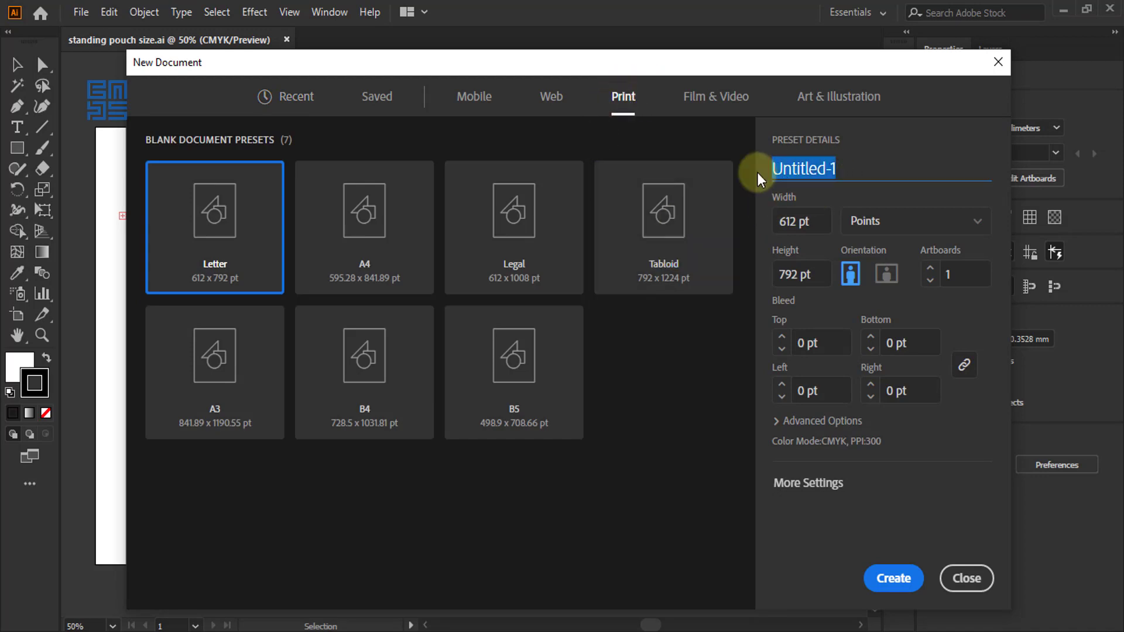
key("BackSpace")
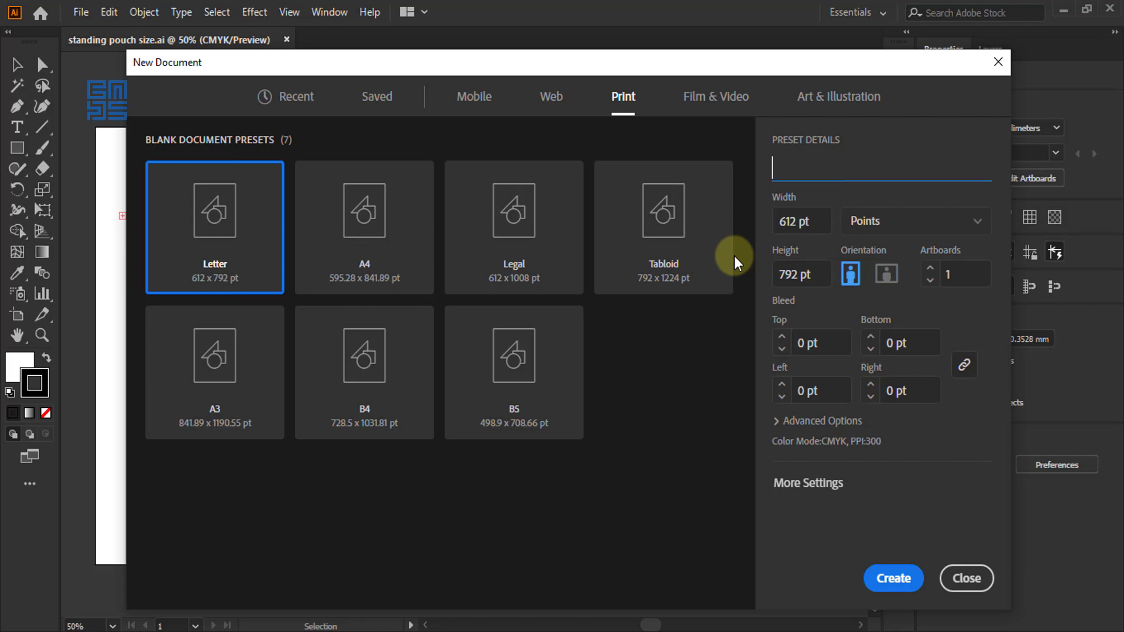
type("sa")
type("nding ")
type("bag")
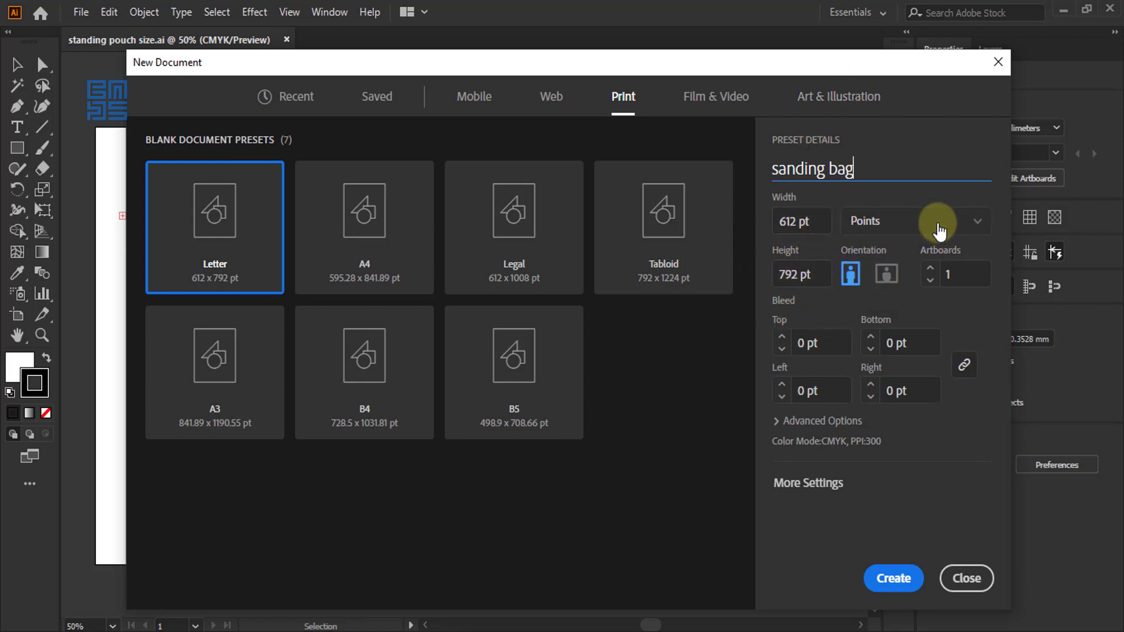
left_click(924, 256)
mouse_move(758, 75)
left_mouse_down()
mouse_move(729, 284)
mouse_move(702, 117)
left_mouse_up()
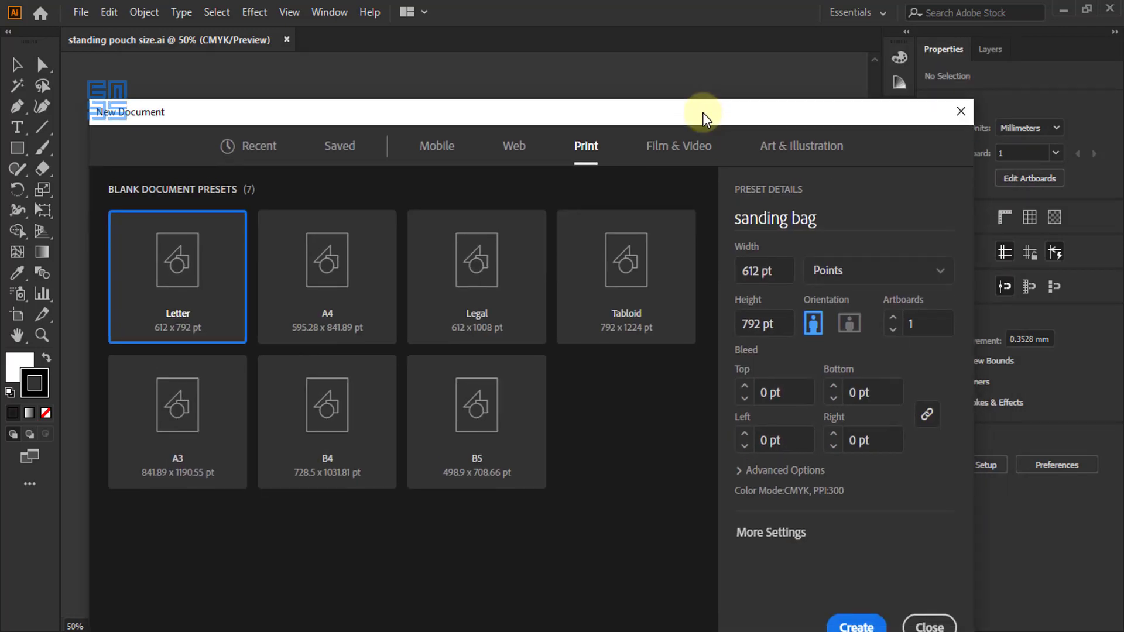
Step: Switch the document units to millimetres and set the size to 476 × 315 mm
left_click(900, 291)
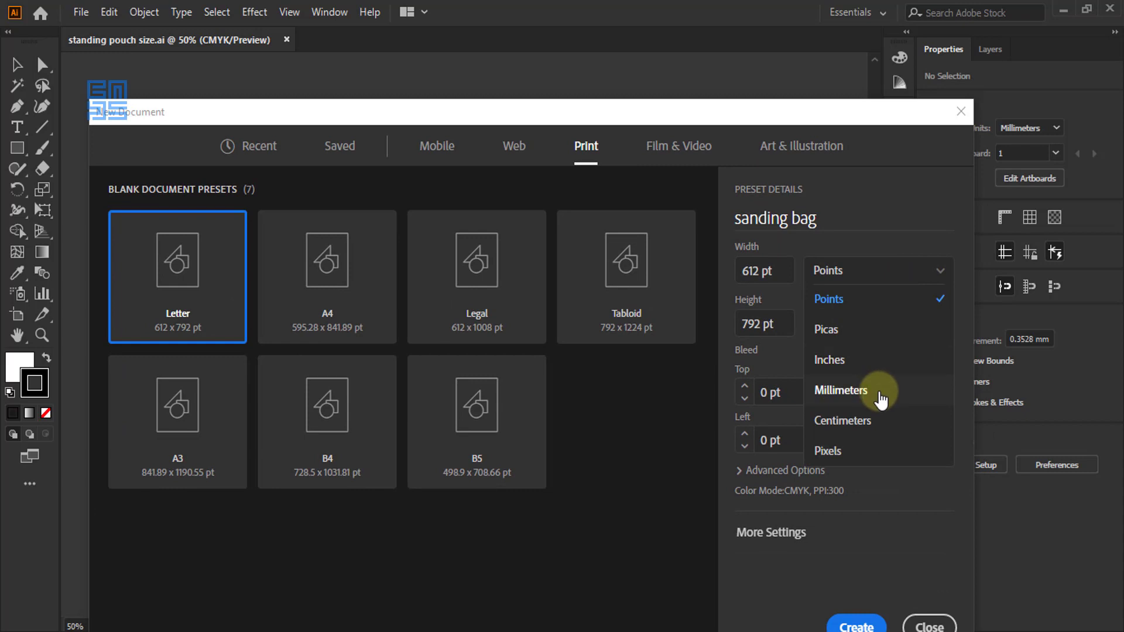
left_click(883, 389)
left_click_drag(596, 115, 607, 286)
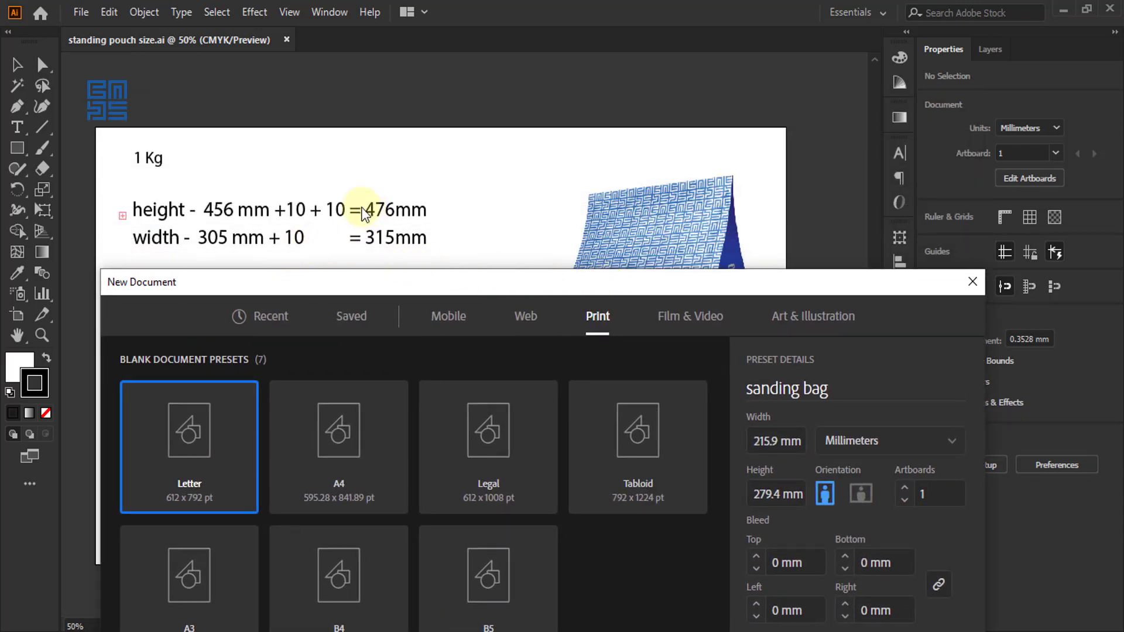
left_click_drag(690, 269, 683, 101)
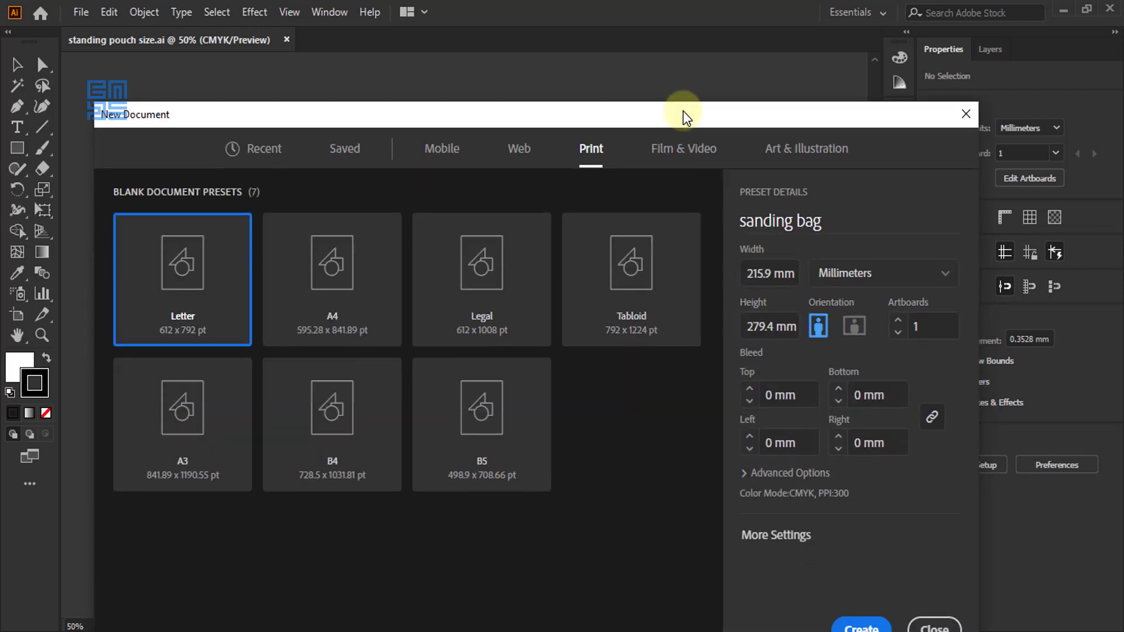
double_click(772, 327)
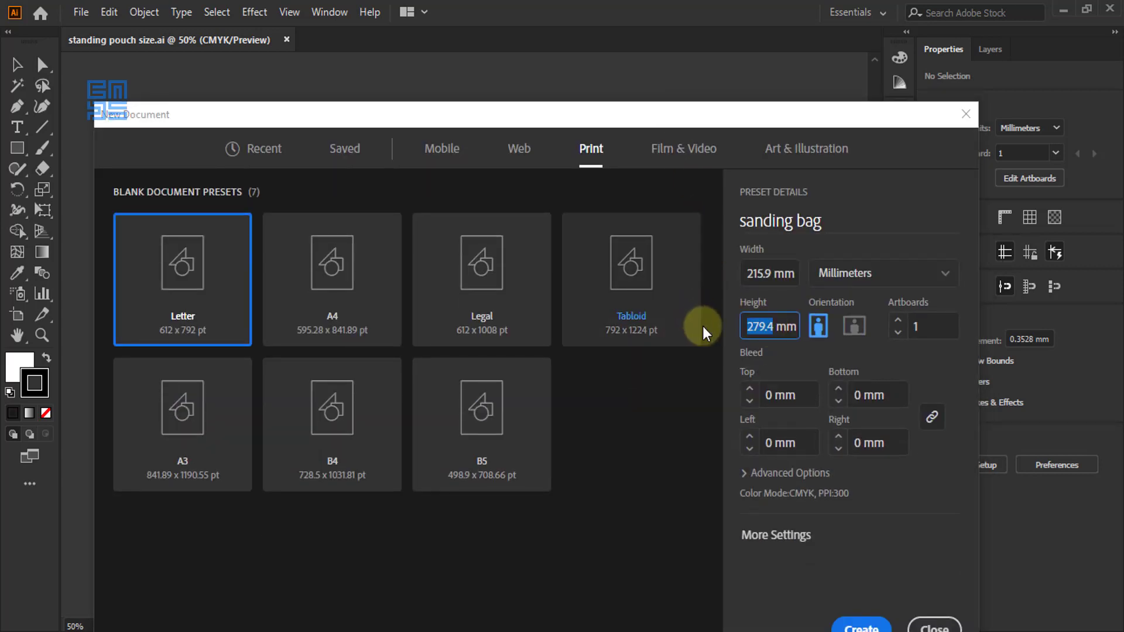
type("476")
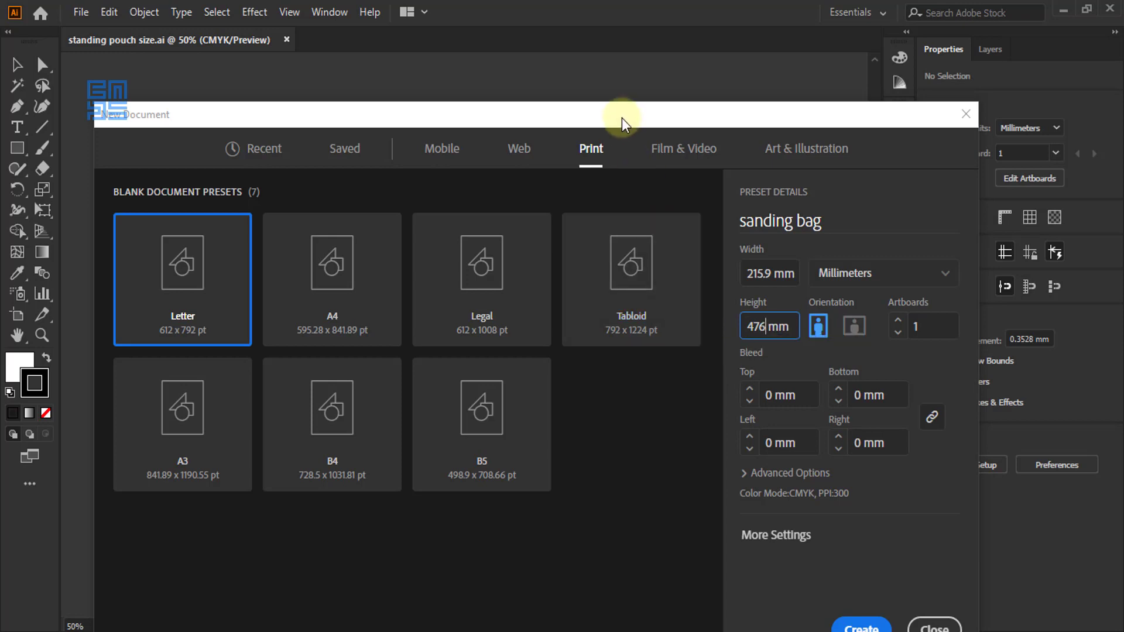
left_click_drag(622, 120, 576, 314)
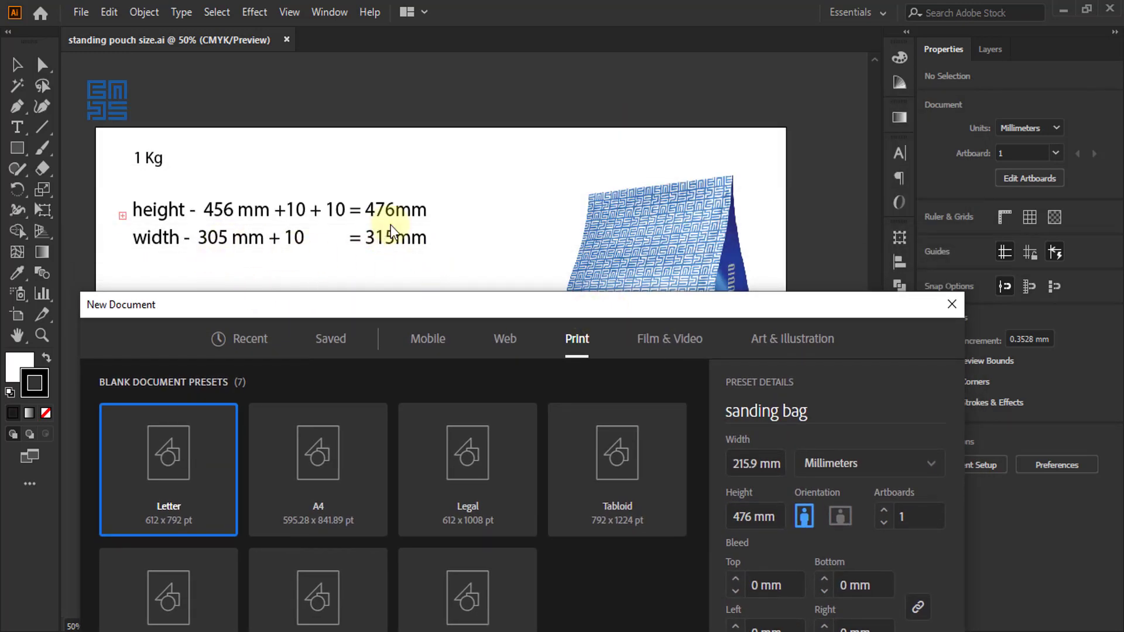
left_click_drag(558, 304, 539, 122)
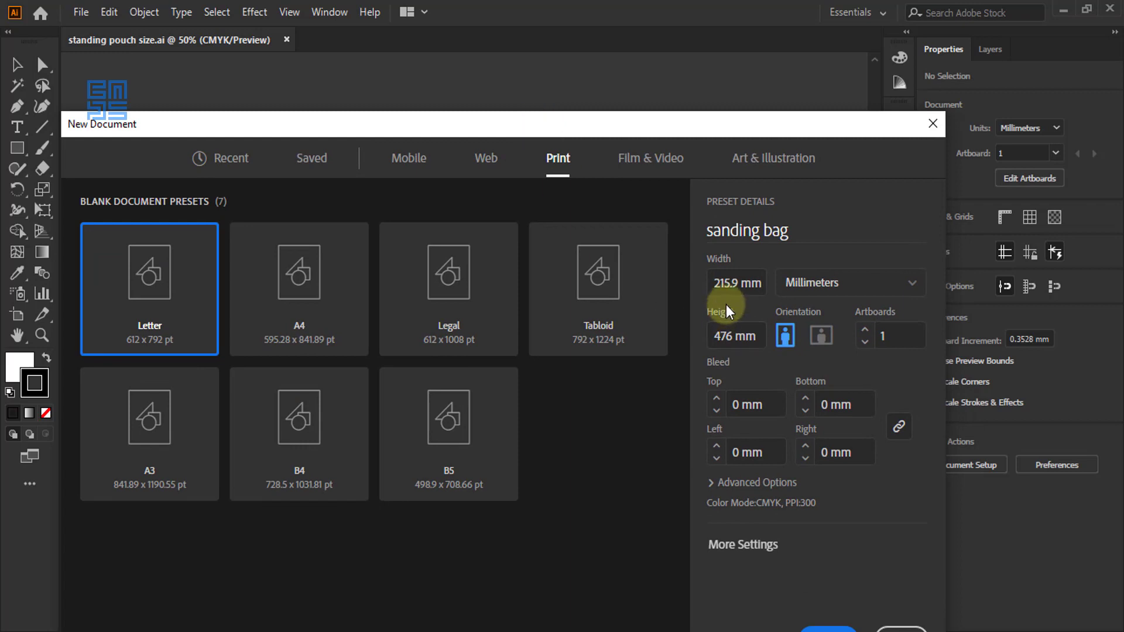
key("Tab")
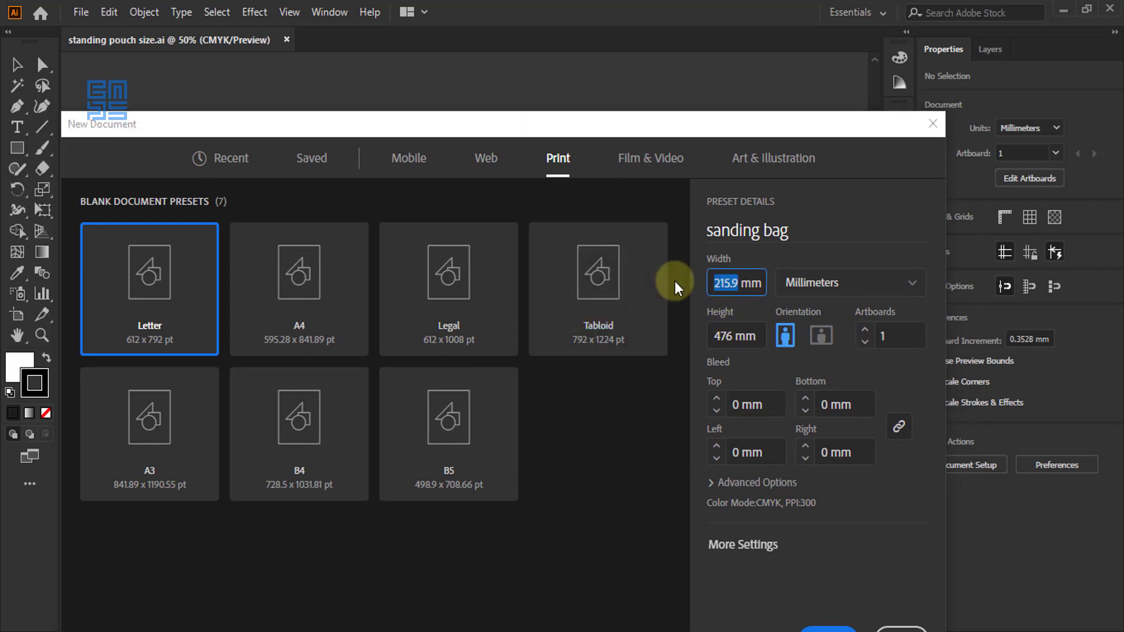
type("315")
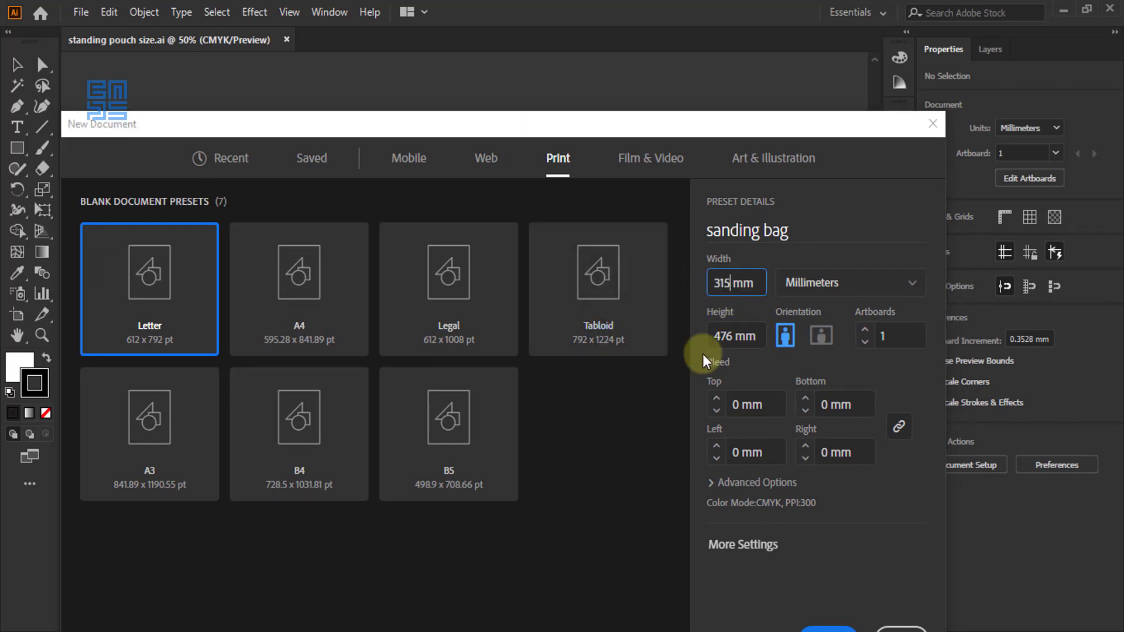
Step: Make the page landscape with a 3 mm bleed linked on all four sides
left_click(826, 337)
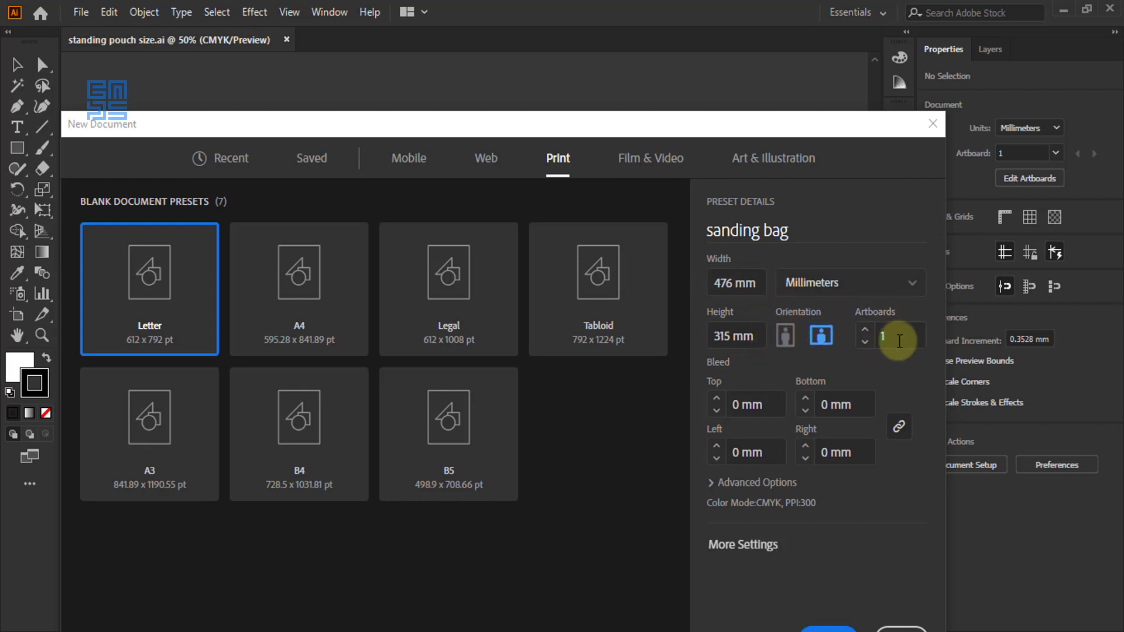
left_click(740, 405)
type("3")
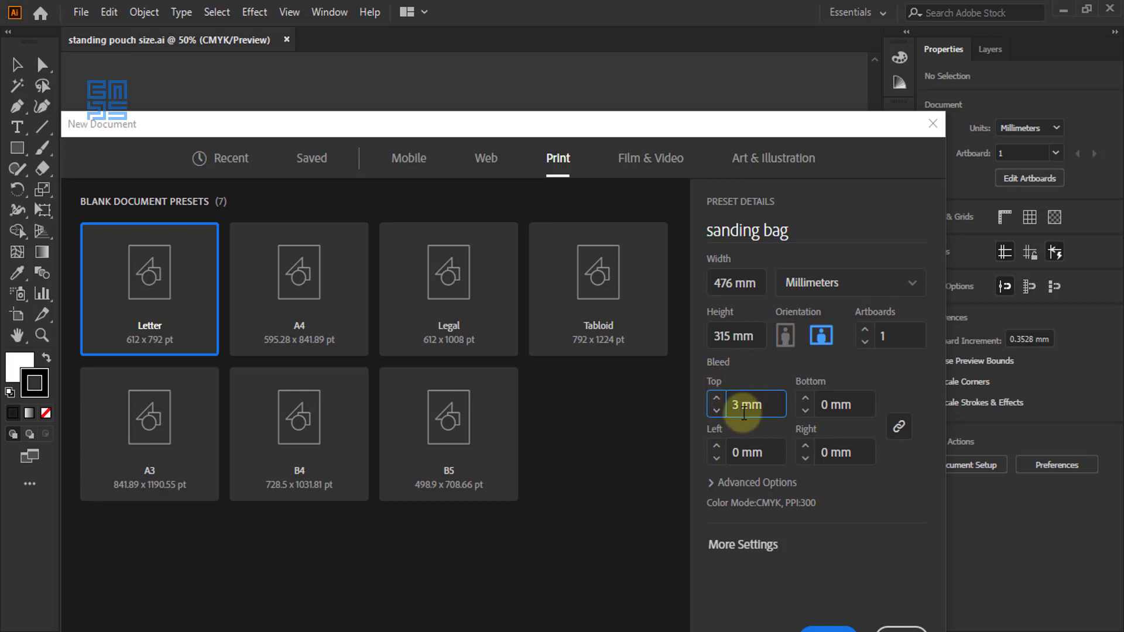
left_click(828, 454)
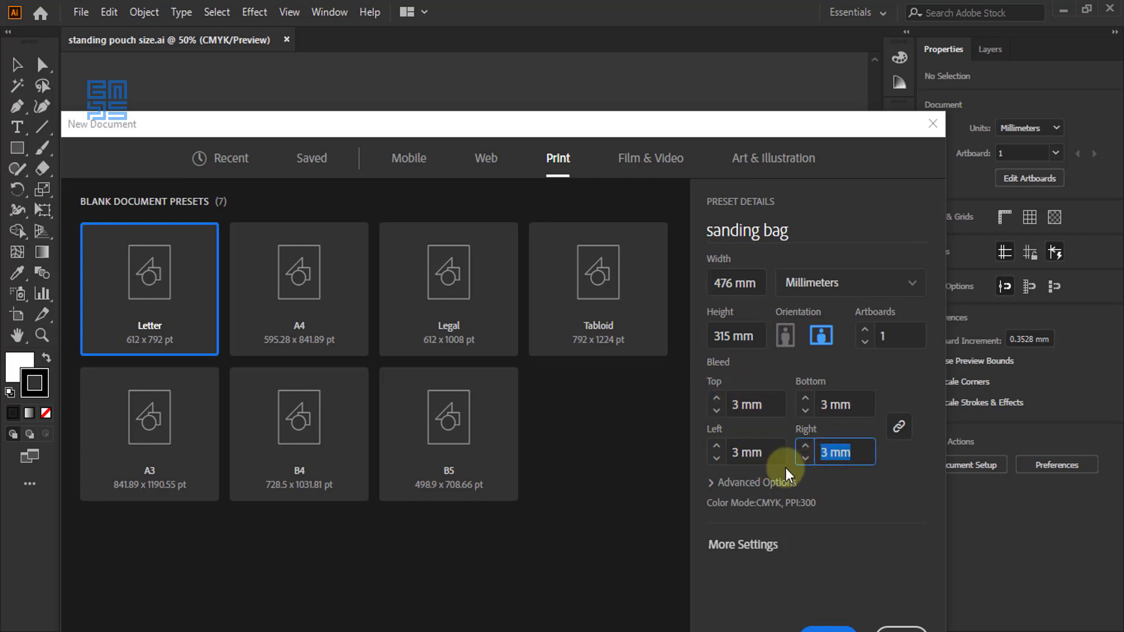
left_click(711, 484)
left_click_drag(726, 126, 716, 57)
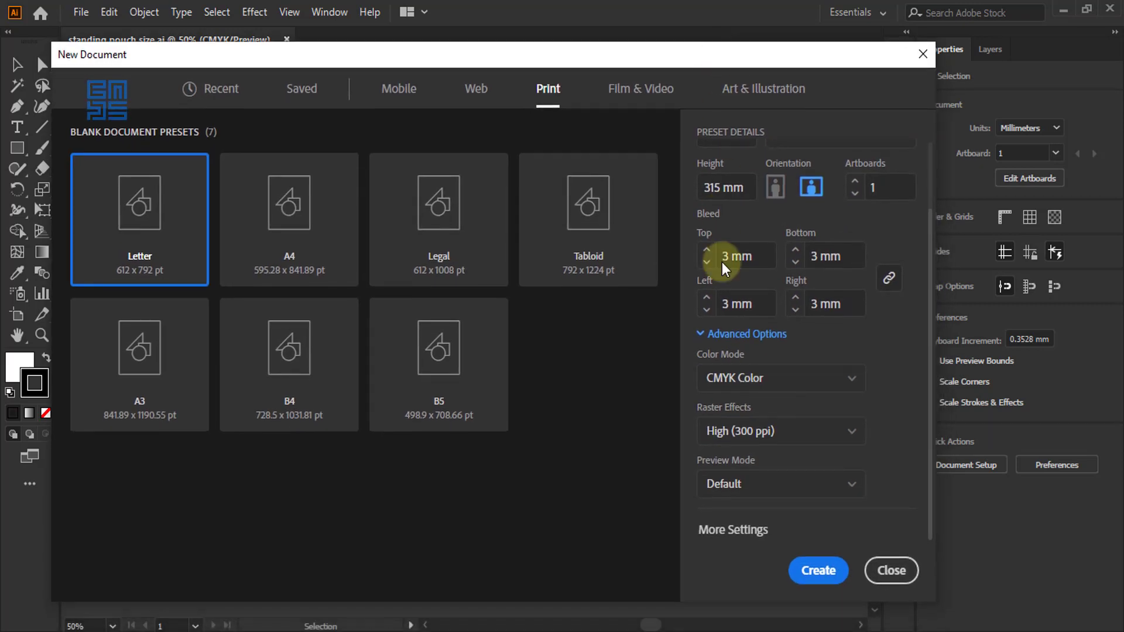
Step: Keep CMYK Color mode and High (300 ppi) raster effects, then create the document
left_click(828, 381)
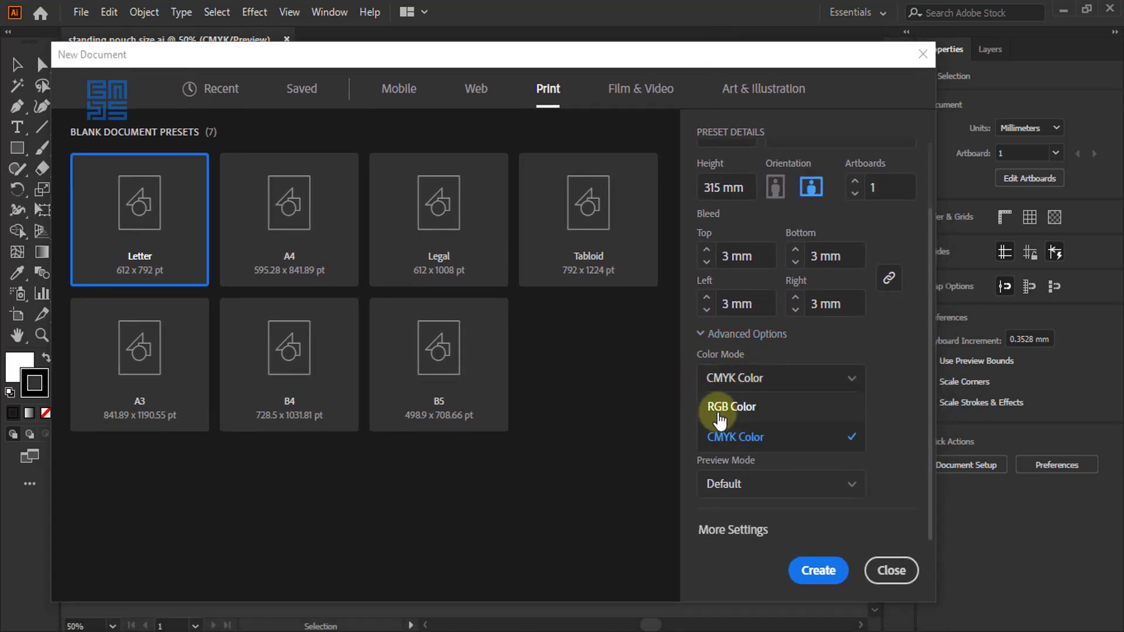
left_click(890, 406)
left_click(779, 431)
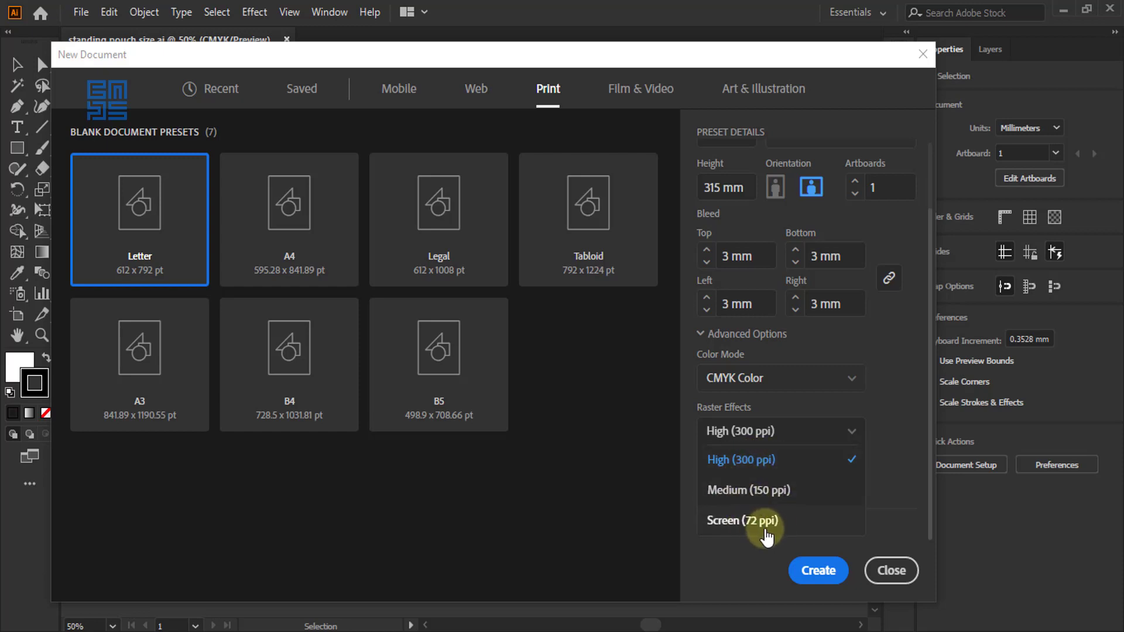
left_click(895, 501)
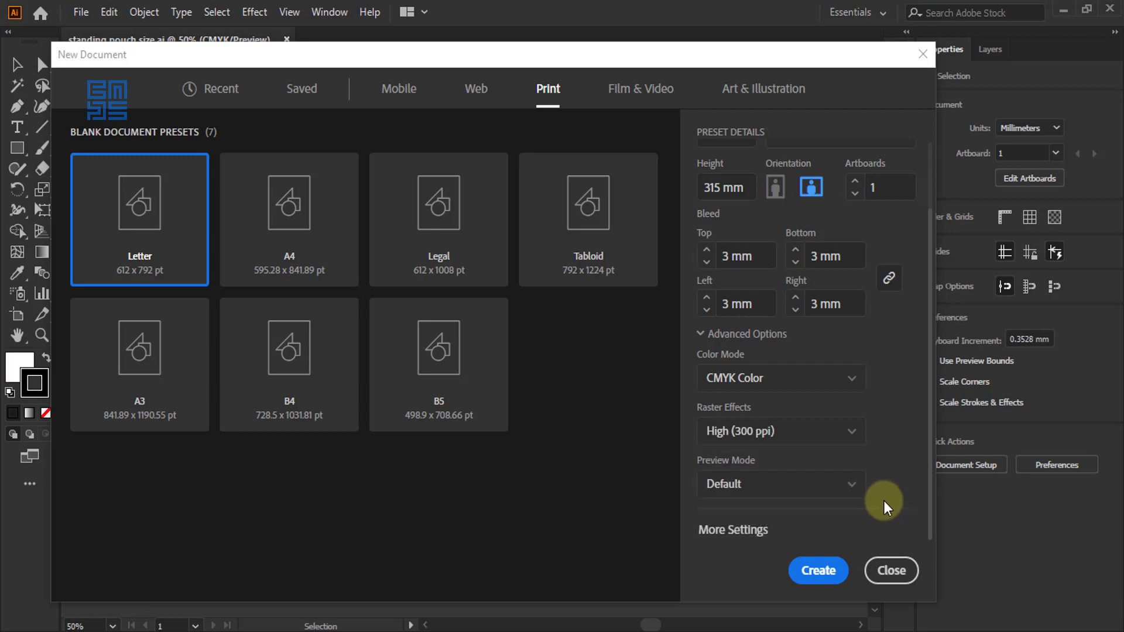
left_click(820, 576)
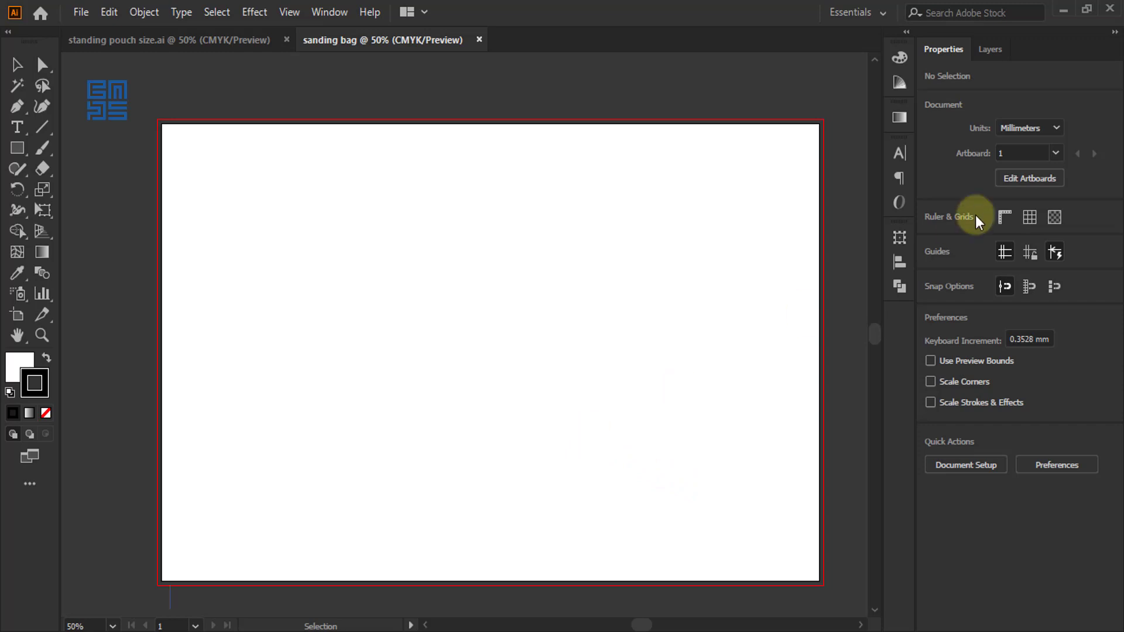
Step: Rename Layer 1 in the Layers panel to 'layout'
left_click(995, 49)
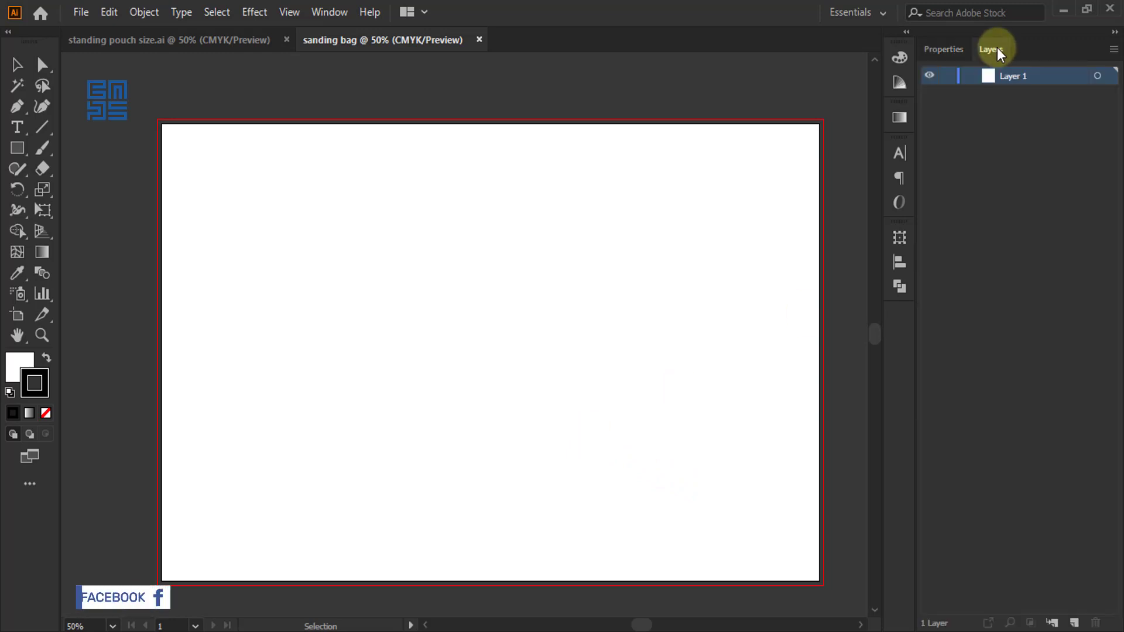
double_click(1021, 76)
key("BackSpace")
type("layou")
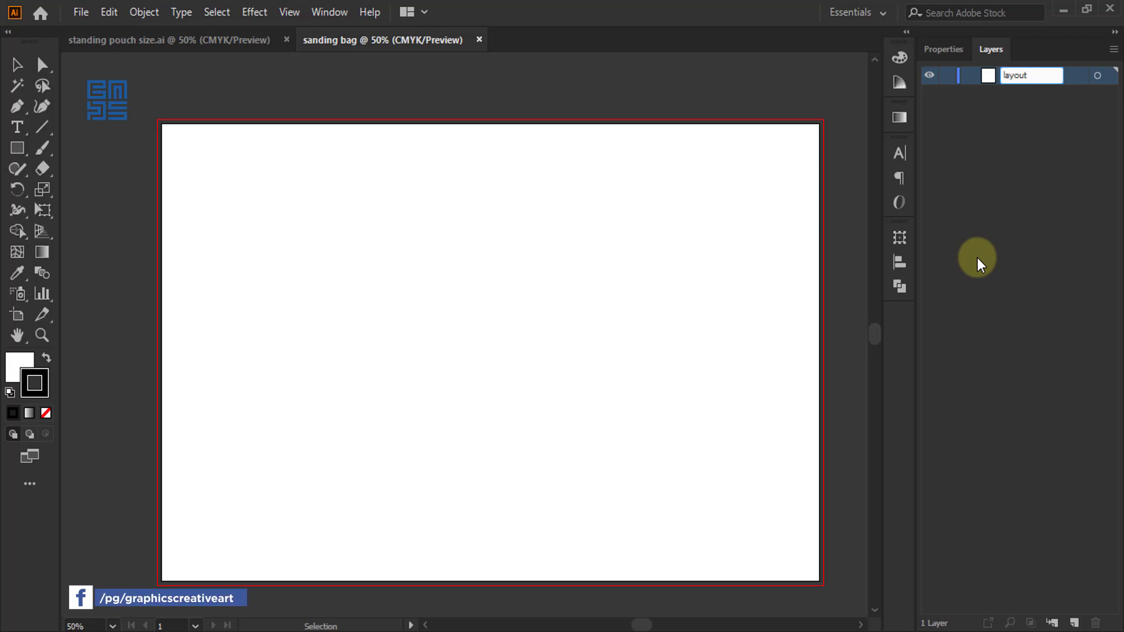
type("t")
key("Return")
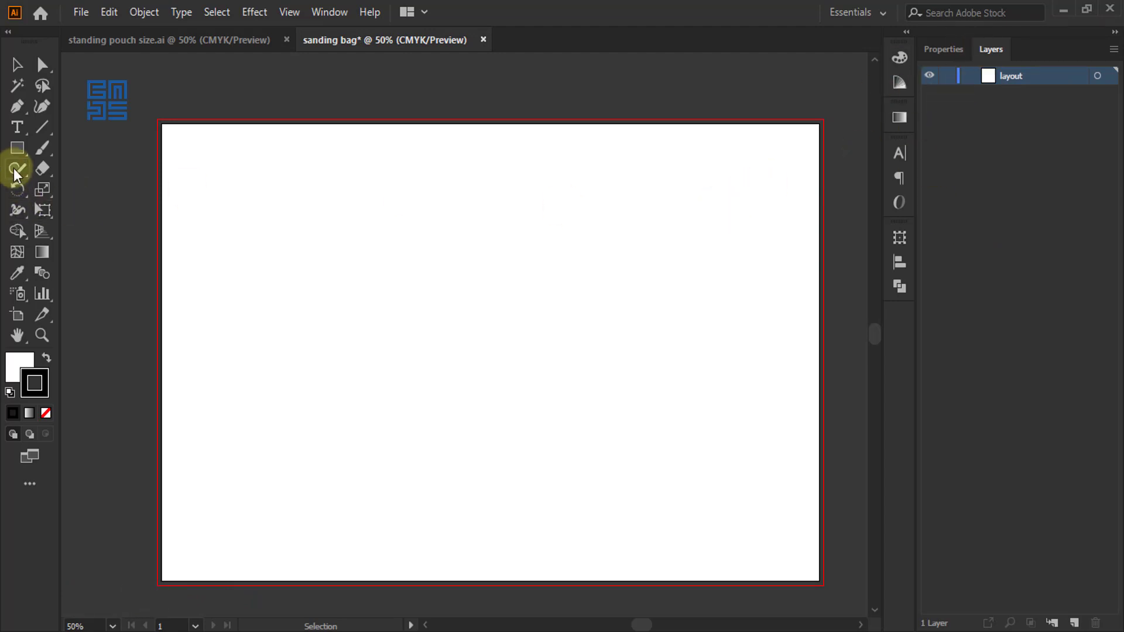
Step: Draw a rectangle from one bleed corner of the artboard to the opposite bleed corner
left_click(15, 145)
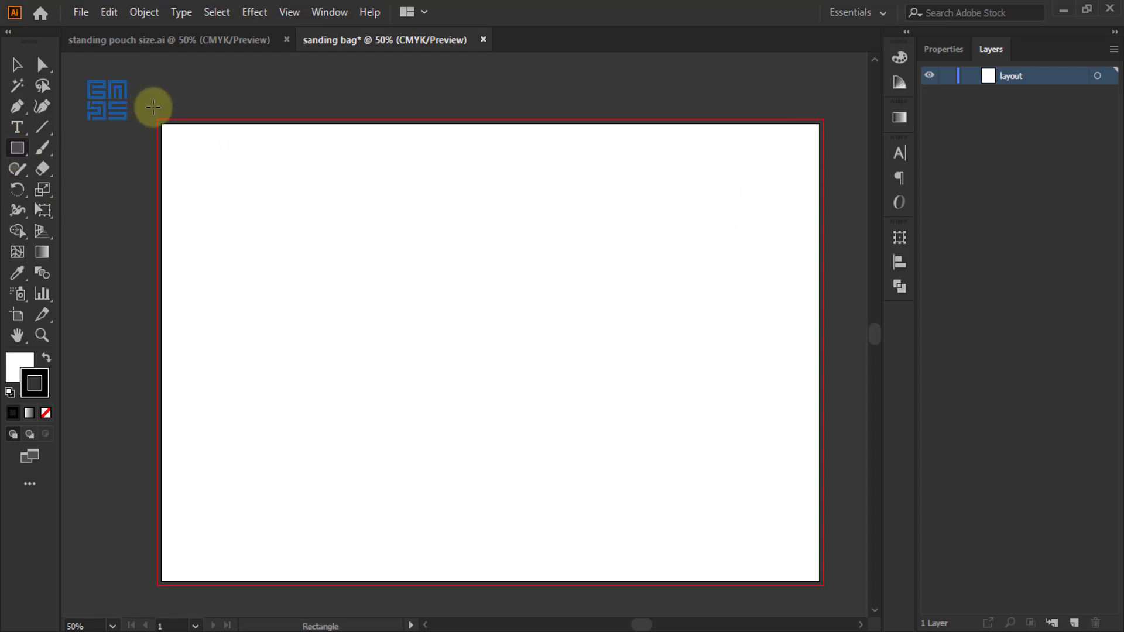
scroll(154, 108, "up", 2)
scroll(155, 111, "up", 1)
scroll(154, 129, "up", 2)
scroll(151, 139, "up", 2)
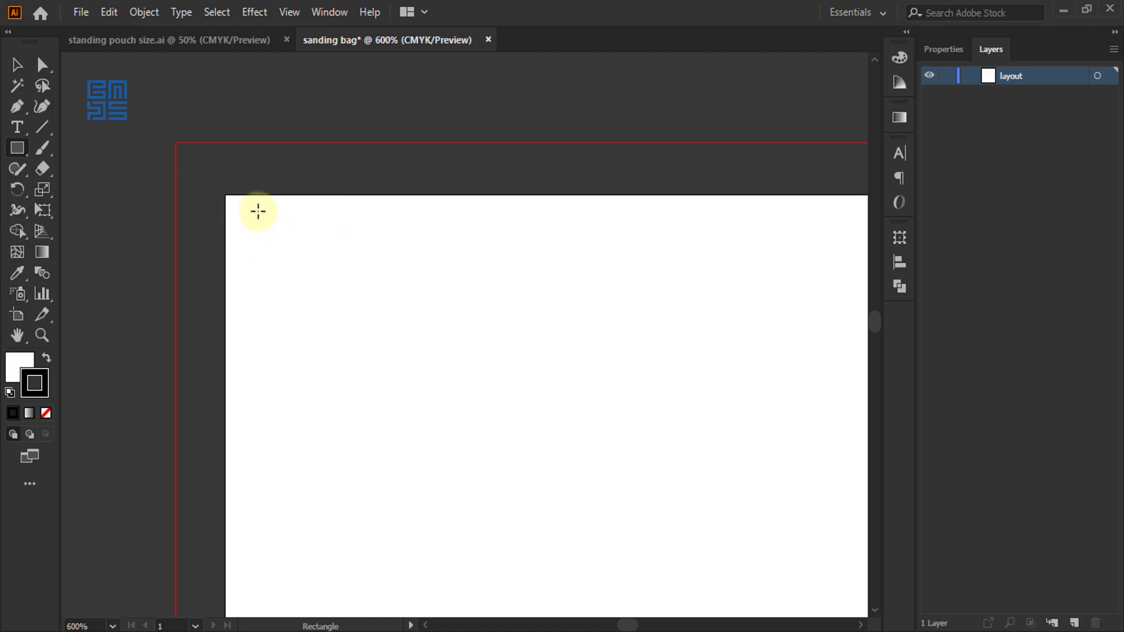
scroll(208, 140, "up", 2)
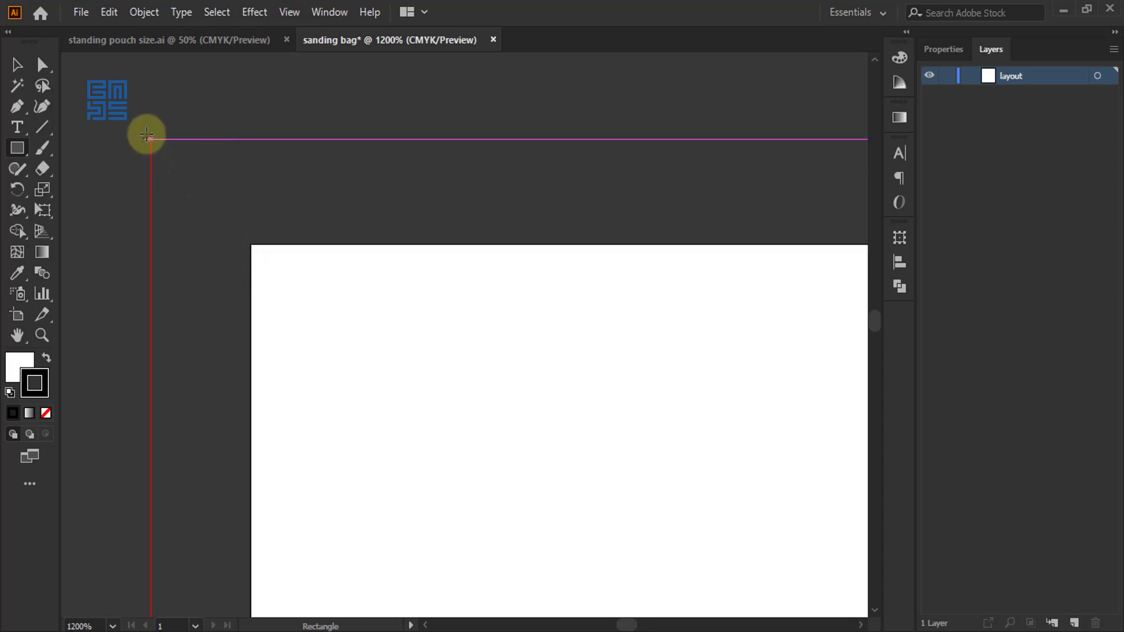
scroll(195, 99, "down", 1)
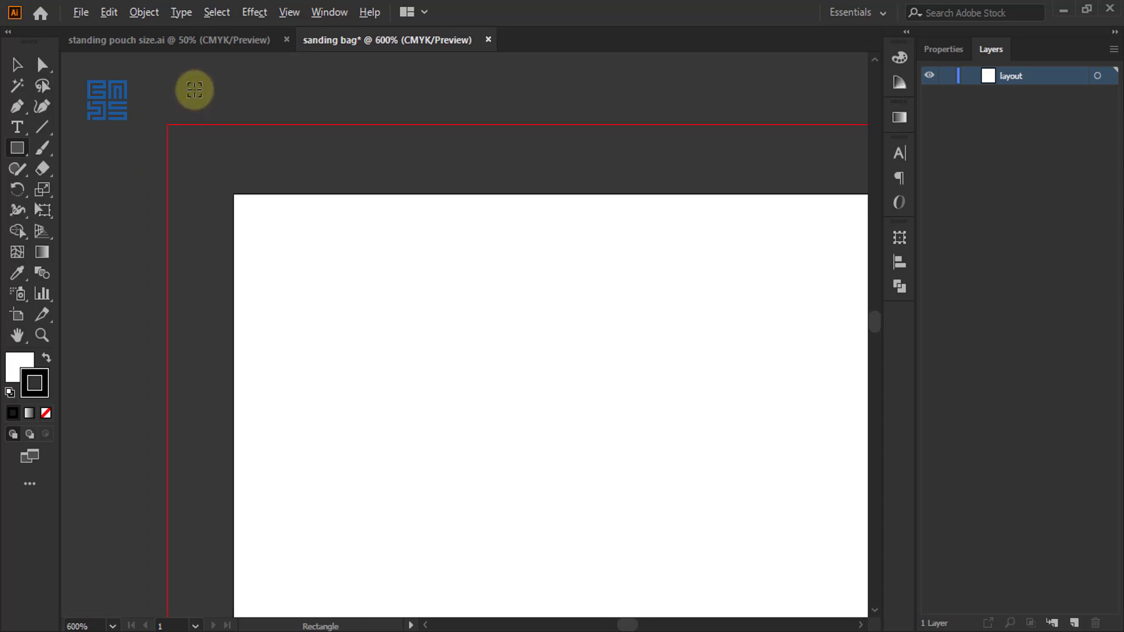
scroll(195, 89, "down", 1)
scroll(192, 84, "down", 3)
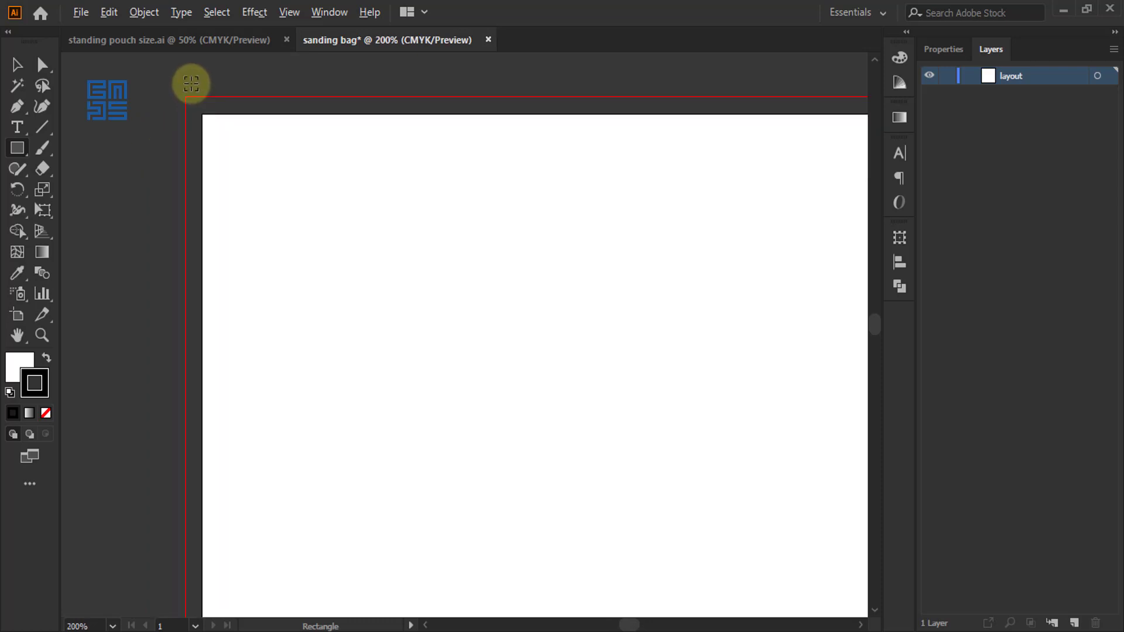
scroll(192, 83, "down", 1)
scroll(189, 83, "down", 1)
scroll(184, 82, "down", 1)
scroll(181, 81, "down", 1)
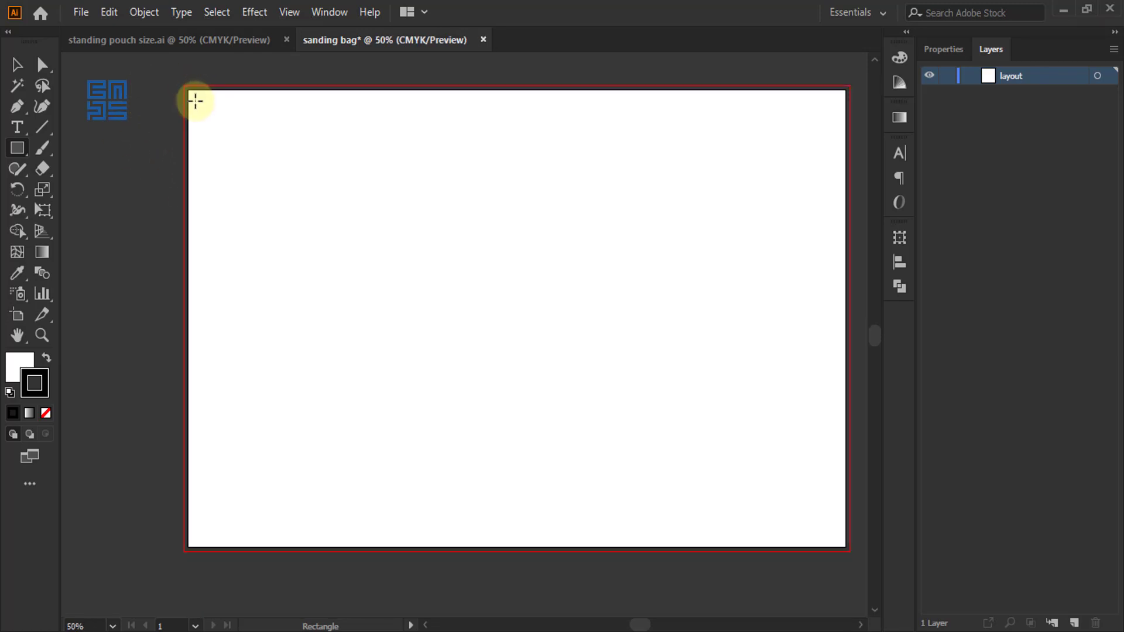
mouse_move(185, 85)
left_mouse_down()
mouse_move(752, 502)
mouse_move(846, 553)
left_mouse_up()
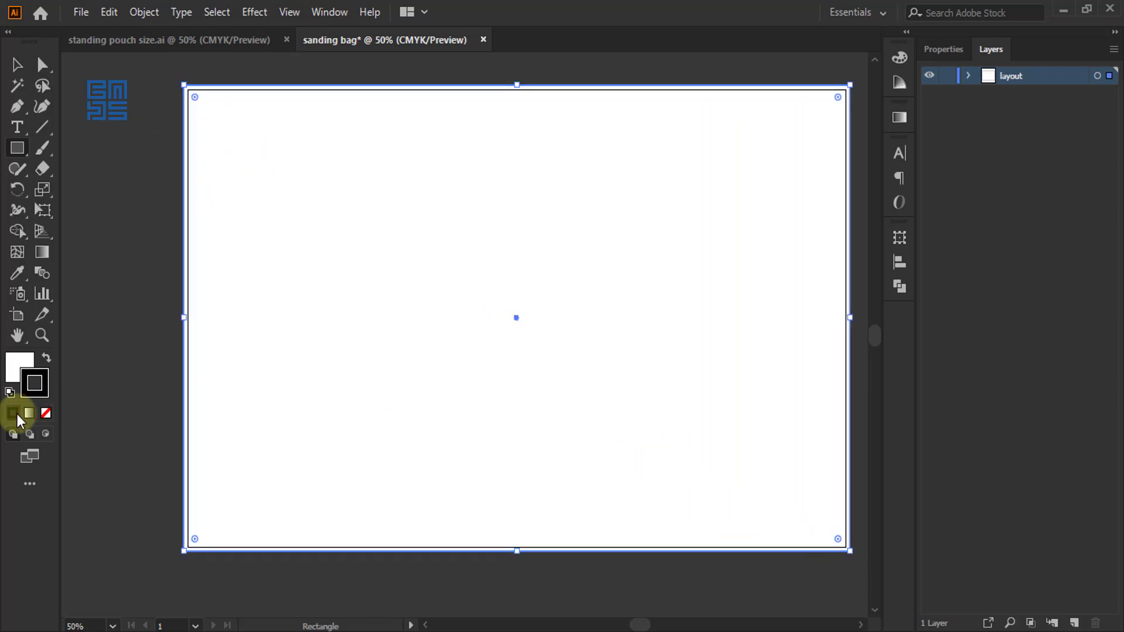
Step: Remove the rectangle's stroke and give its fill a purple-pink CMYK mix
double_click(37, 395)
left_click(999, 236)
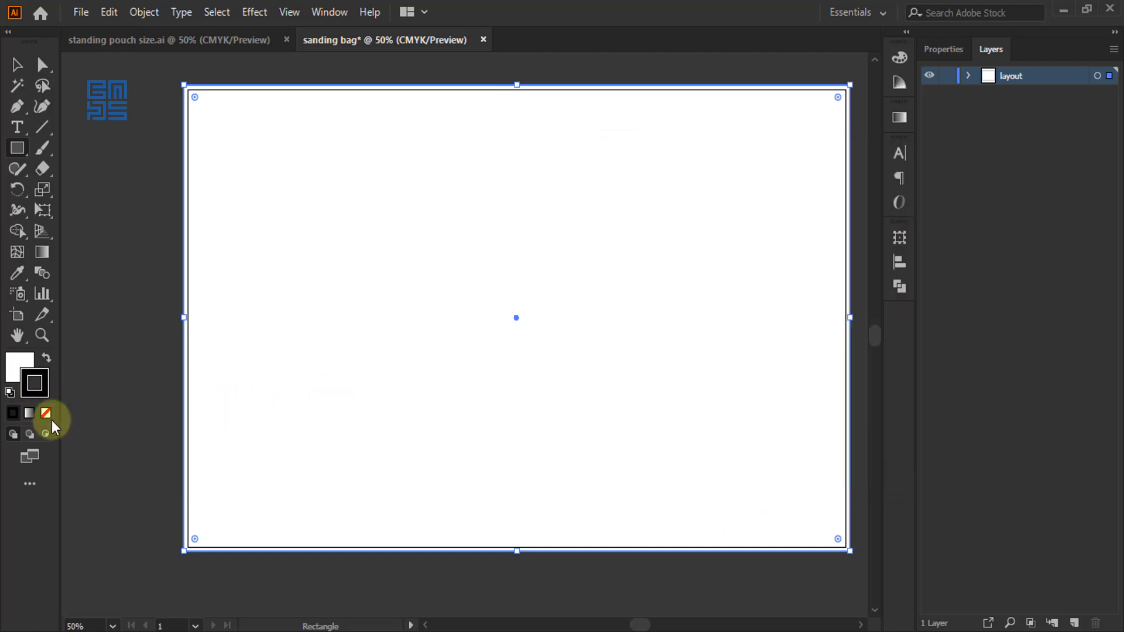
left_click(45, 413)
left_click(13, 373)
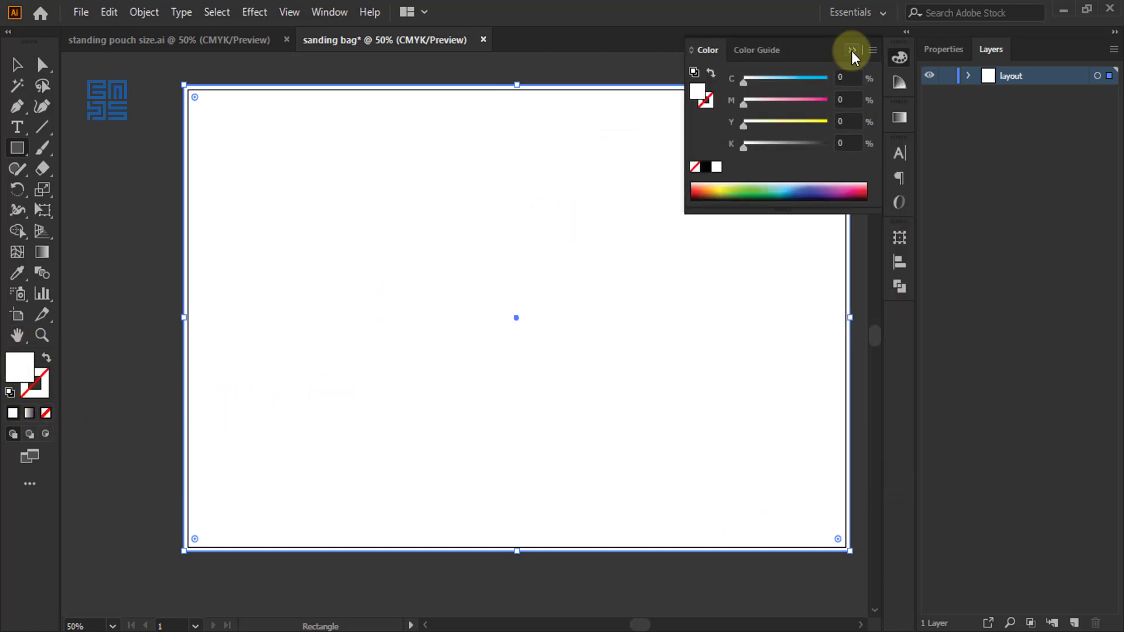
left_click_drag(800, 86, 817, 79)
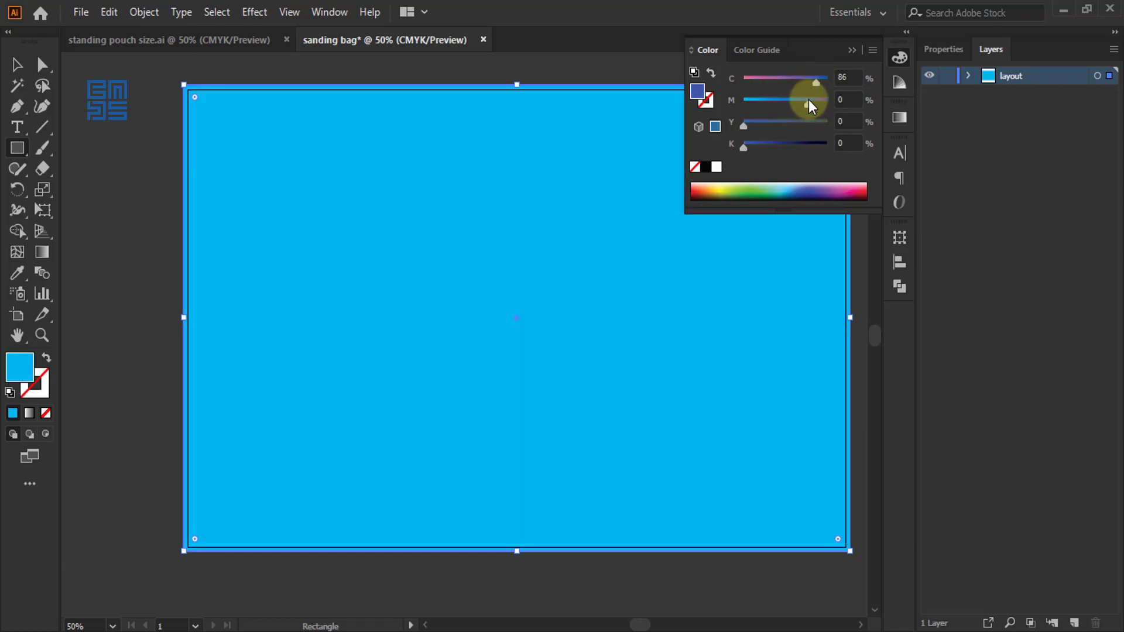
left_click(809, 99)
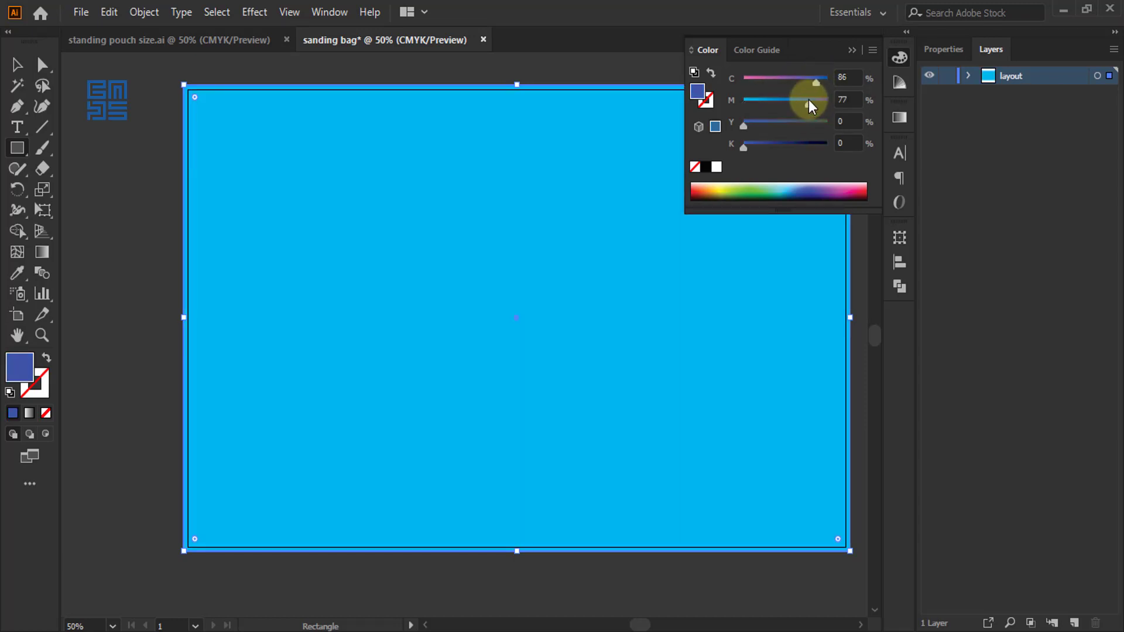
left_click(853, 49)
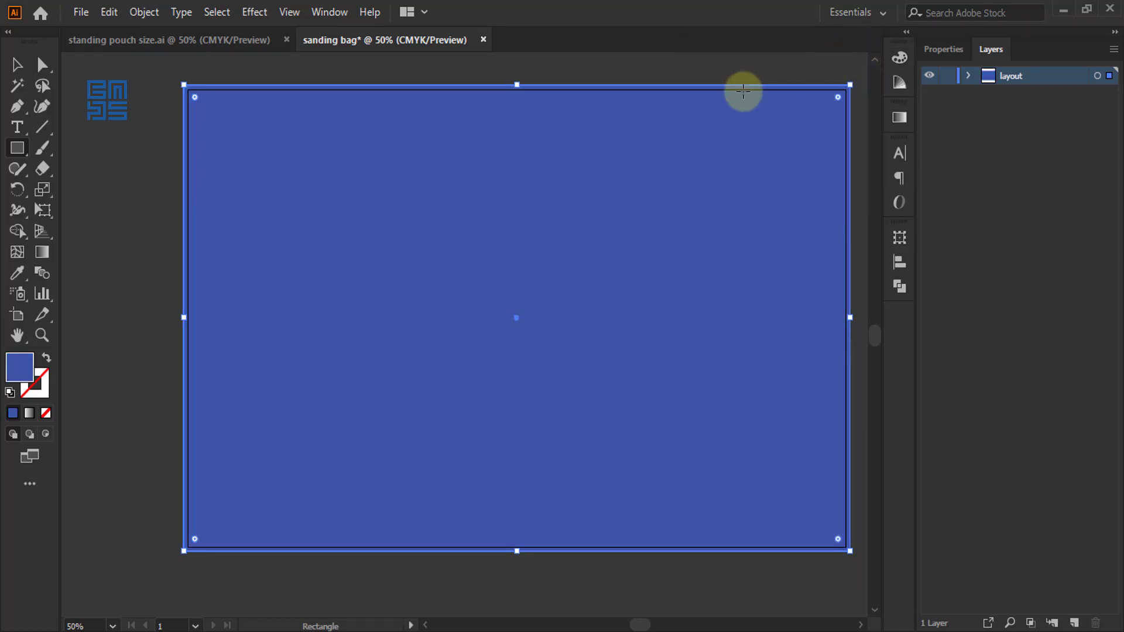
left_click(901, 59)
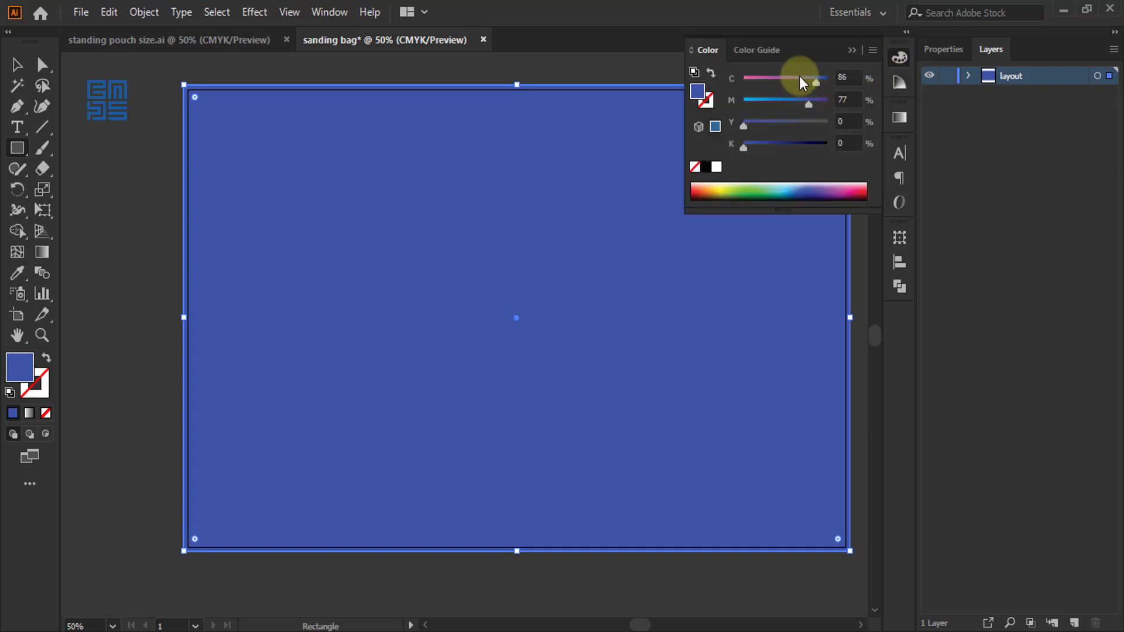
left_click_drag(800, 76, 782, 77)
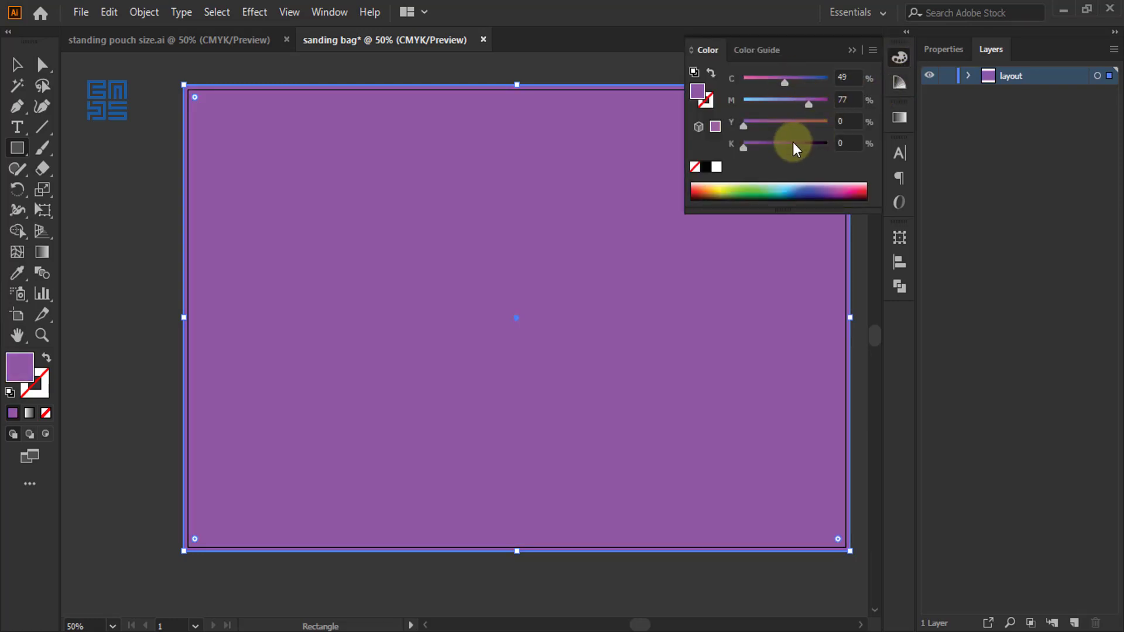
left_click_drag(777, 82, 764, 82)
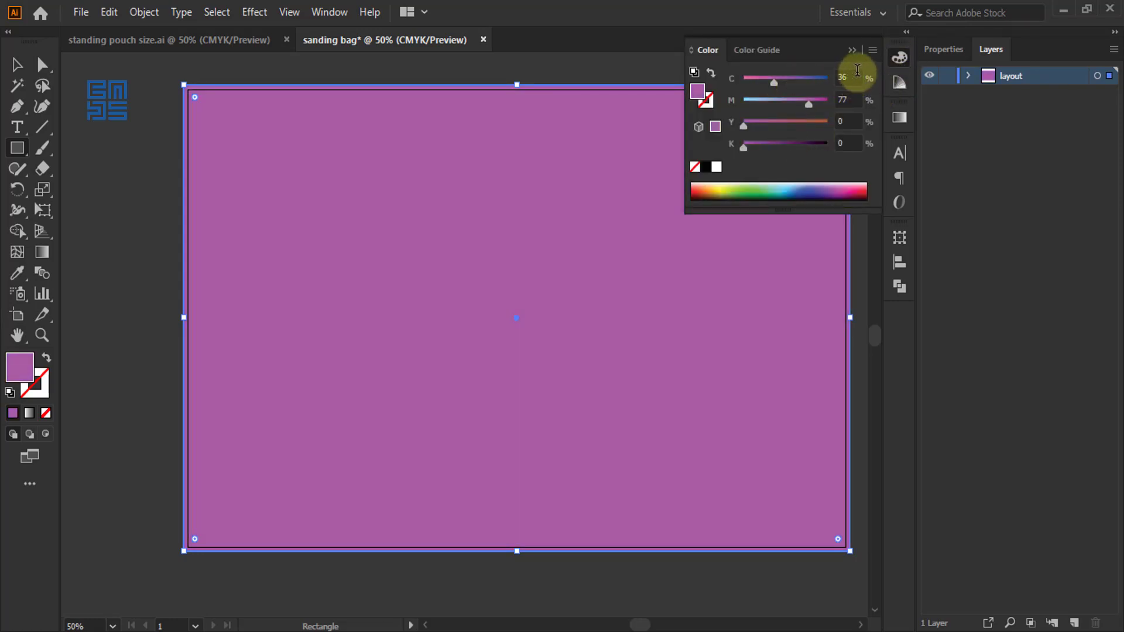
left_click(852, 49)
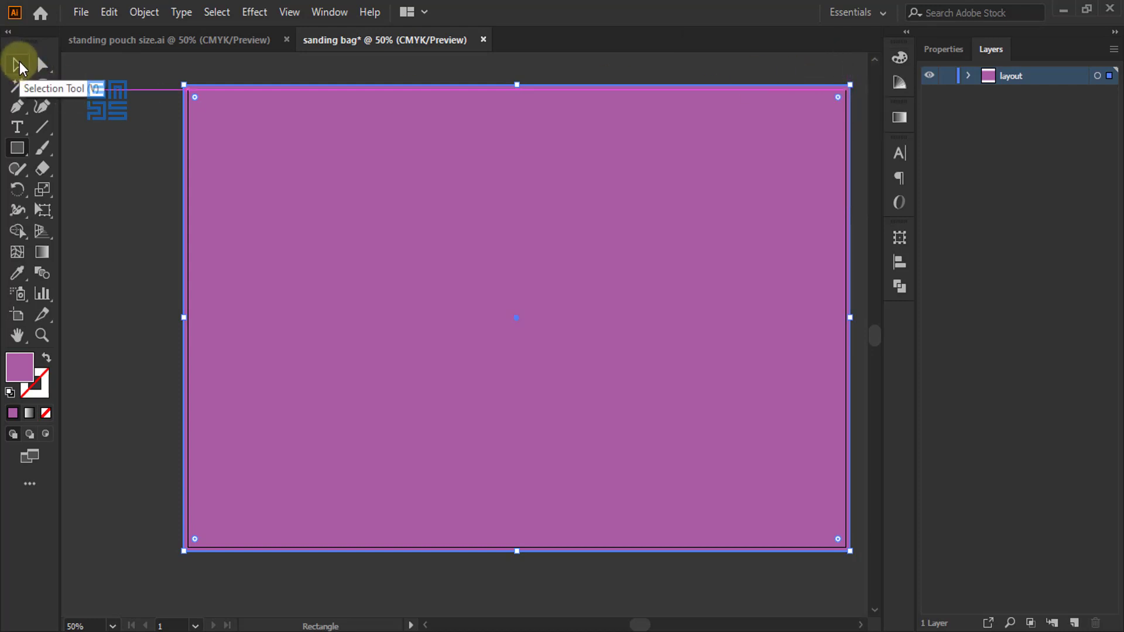
Step: Copy the background rectangle and paste the copy in front of the original
left_click(16, 64)
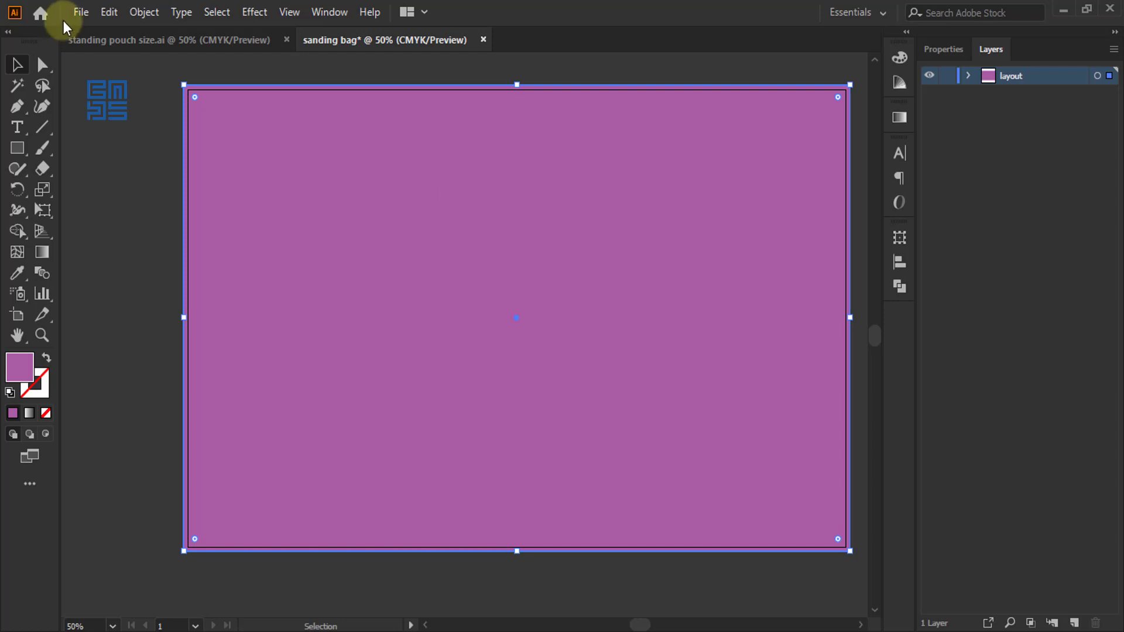
left_click(109, 12)
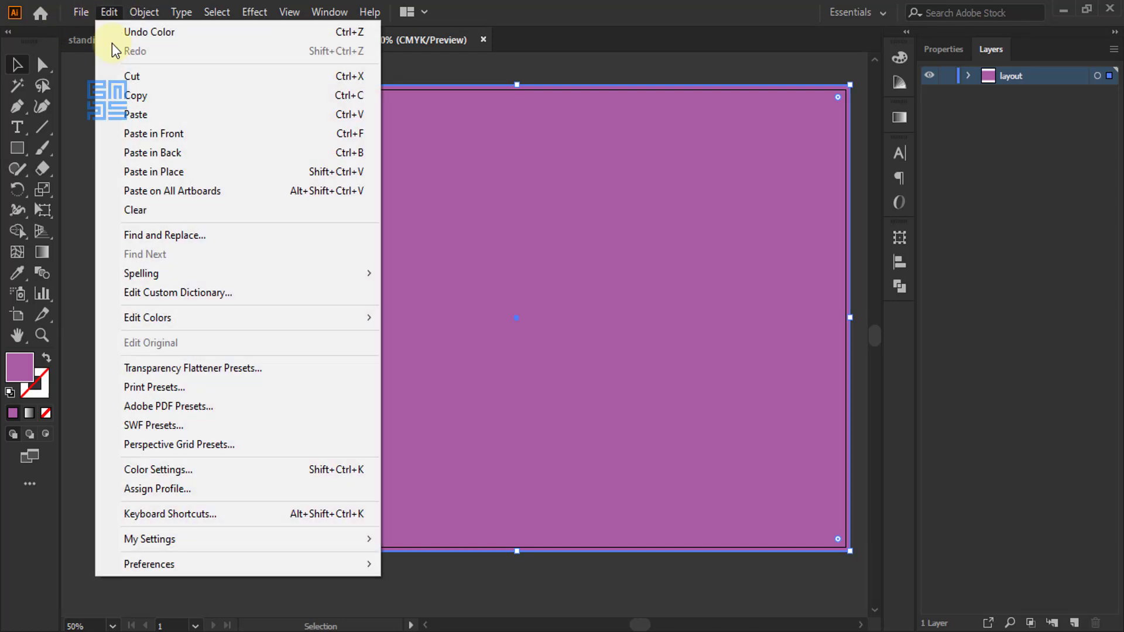
left_click(137, 95)
left_click(109, 12)
left_click(134, 140)
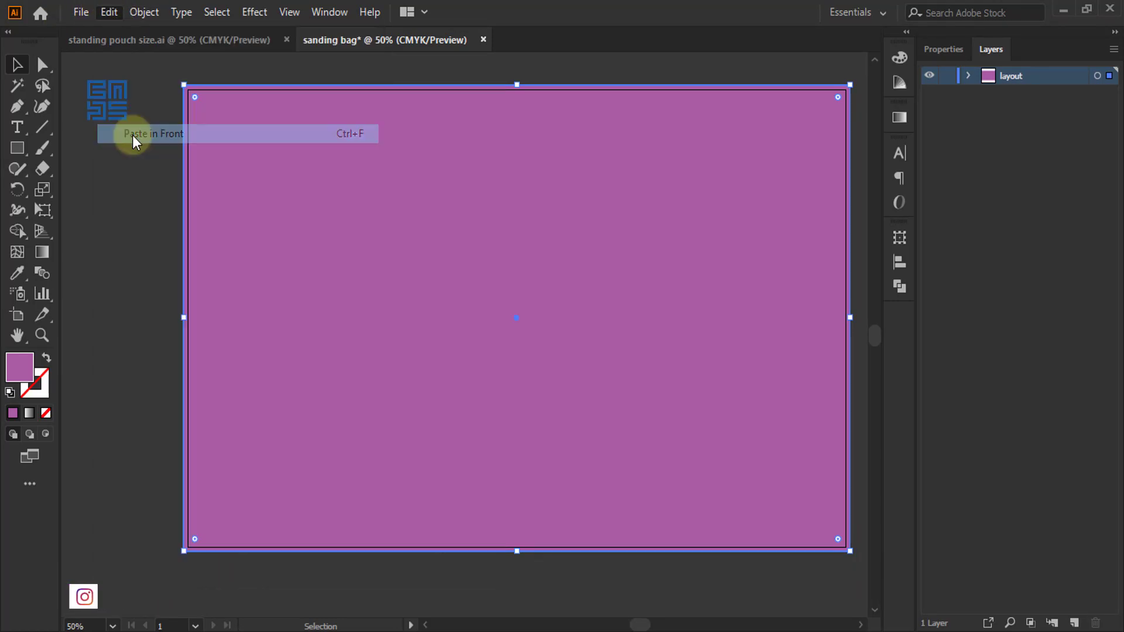
Step: Fill the copy dark green, C 77.65 M 0 Y 90.2 K 54
left_click(900, 57)
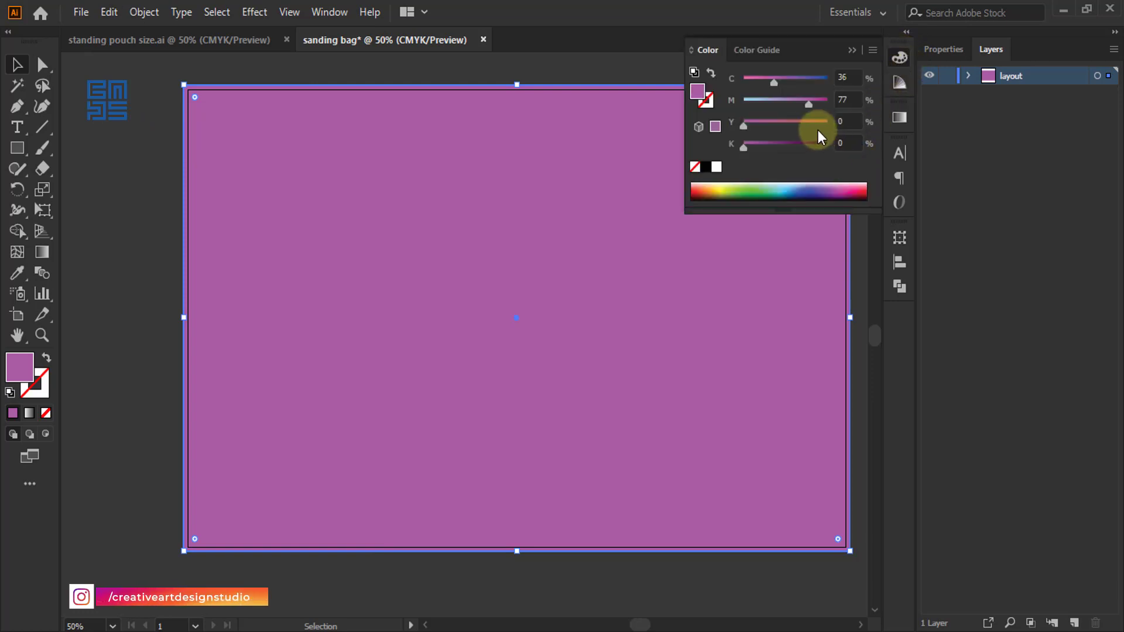
left_click(768, 186)
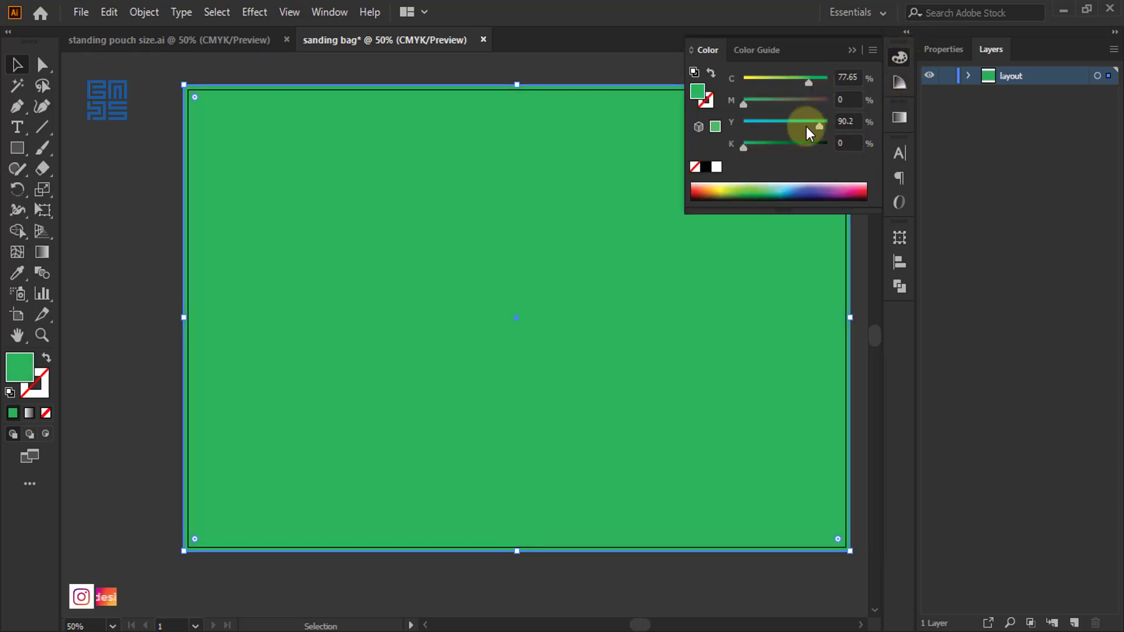
left_click_drag(778, 143, 788, 144)
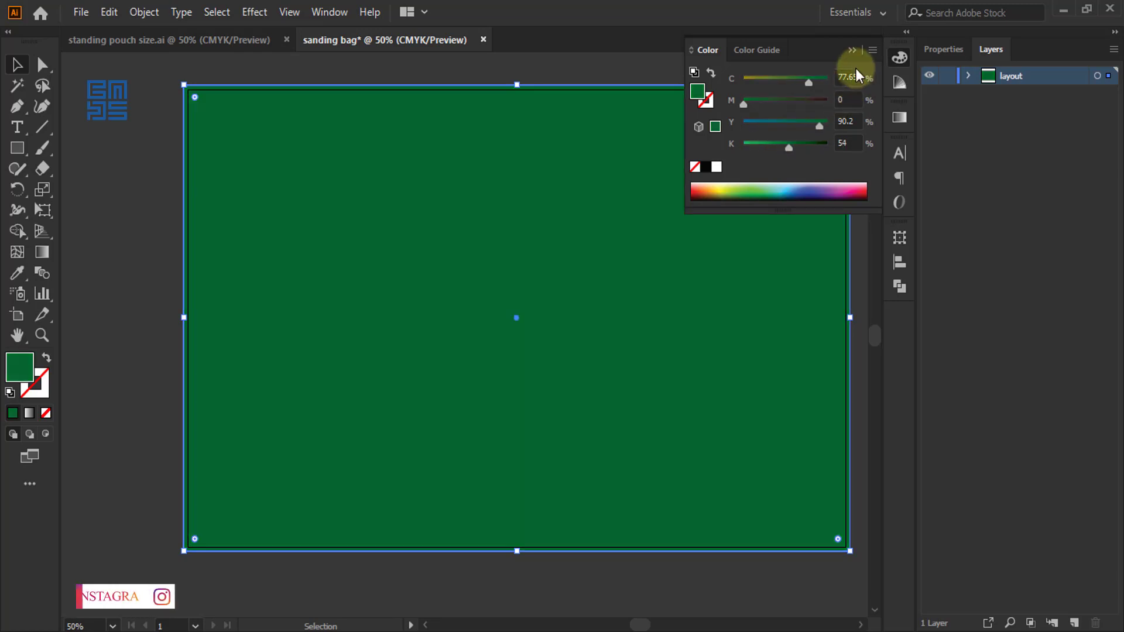
left_click(853, 50)
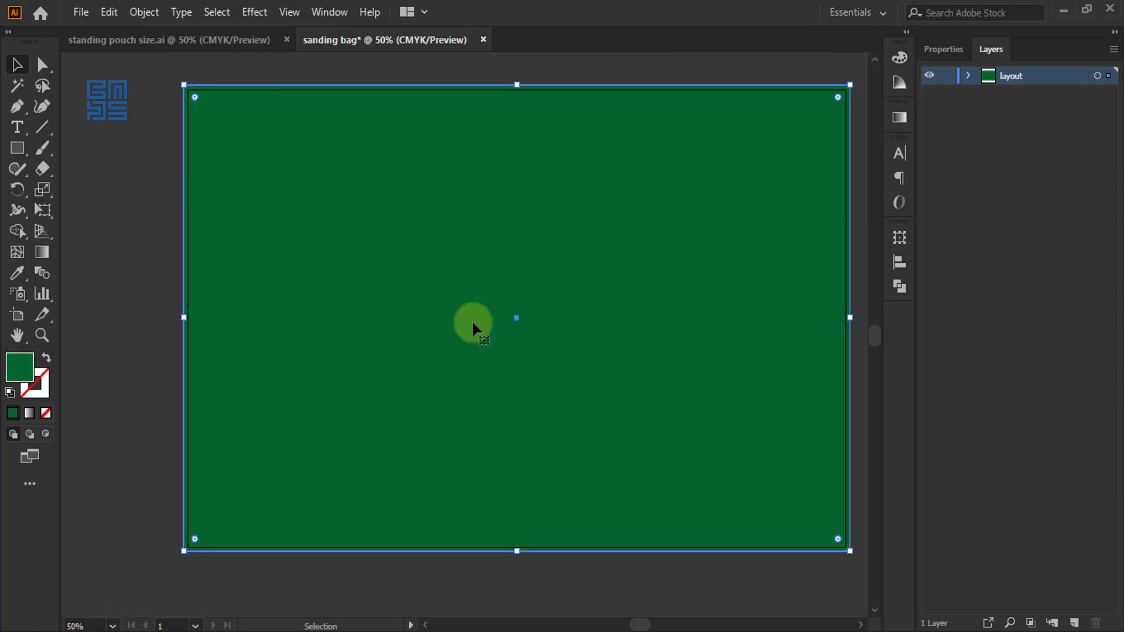
left_click(212, 40)
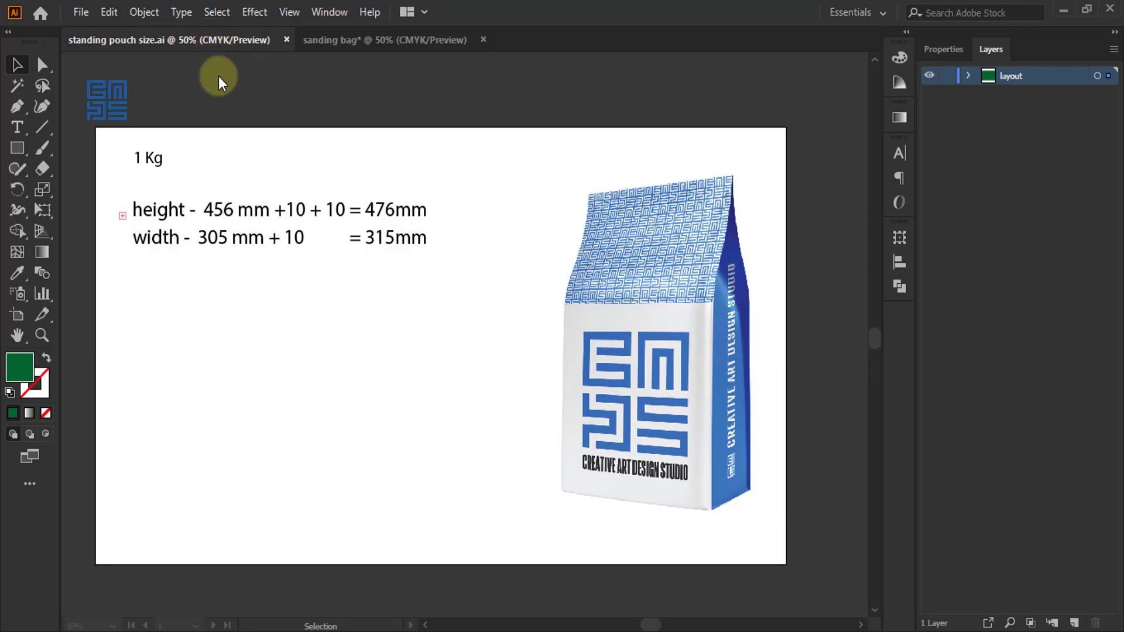
left_click(680, 225)
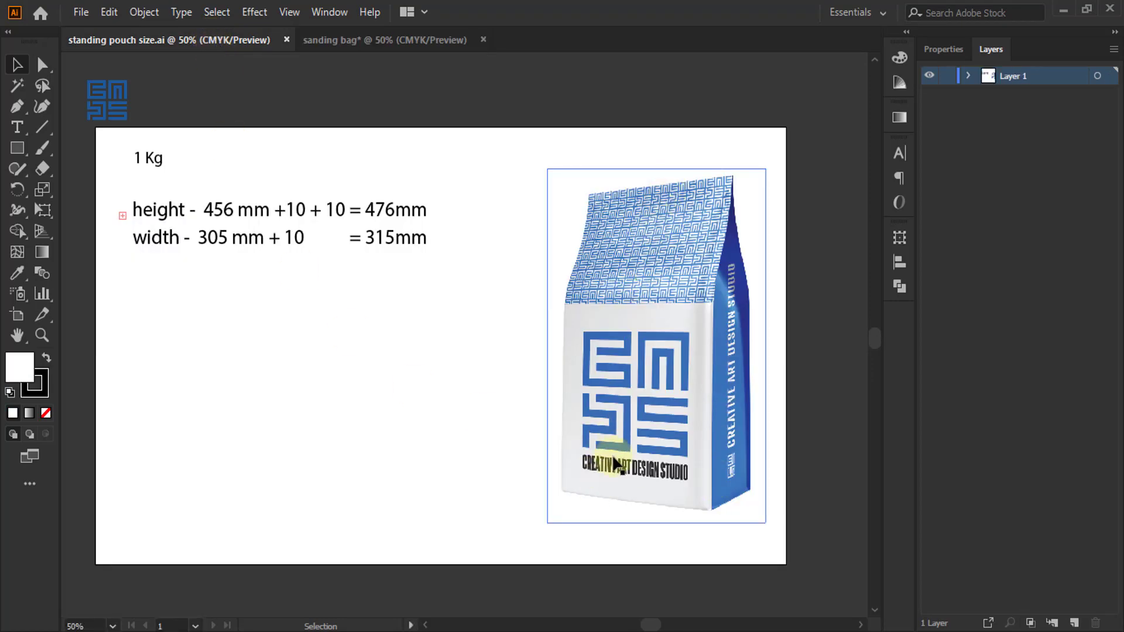
key("ctrl+shift+a")
left_click(593, 342)
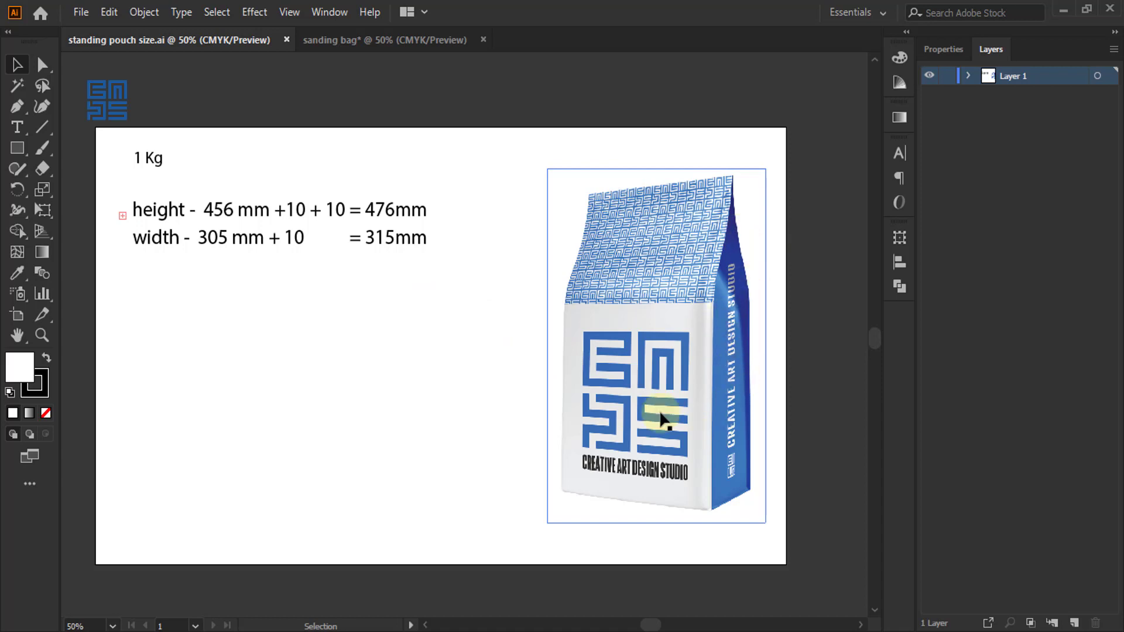
left_click(544, 333)
left_click(561, 425)
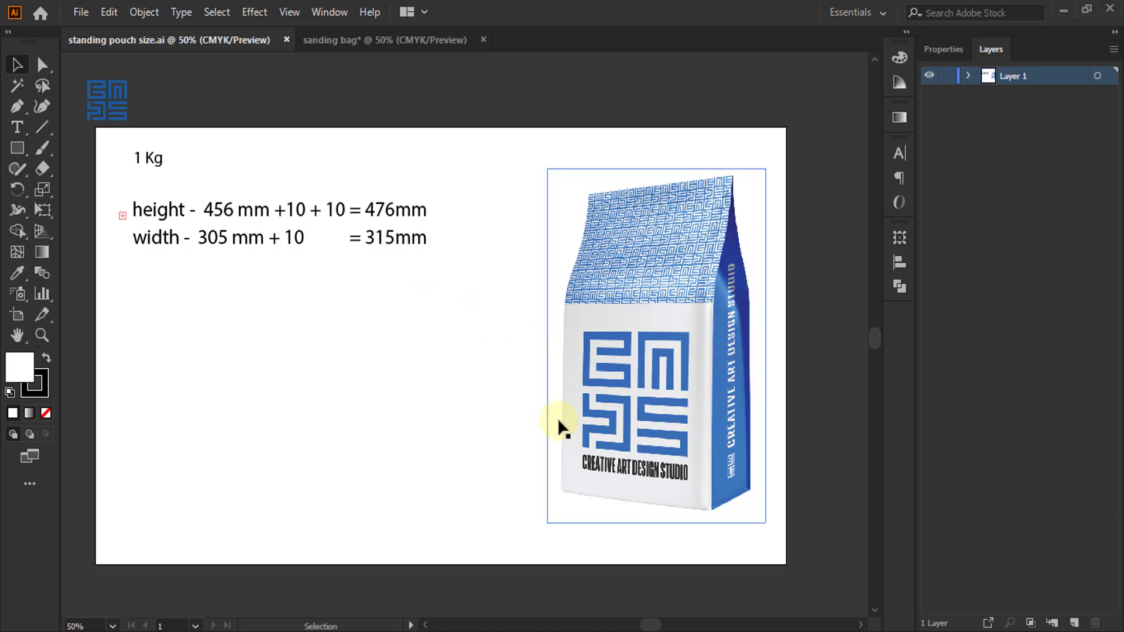
left_click(359, 41)
left_click(251, 261)
Step: Narrow the green rectangle from its right side to about 127.59 mm wide
scroll(230, 256, "down", 1)
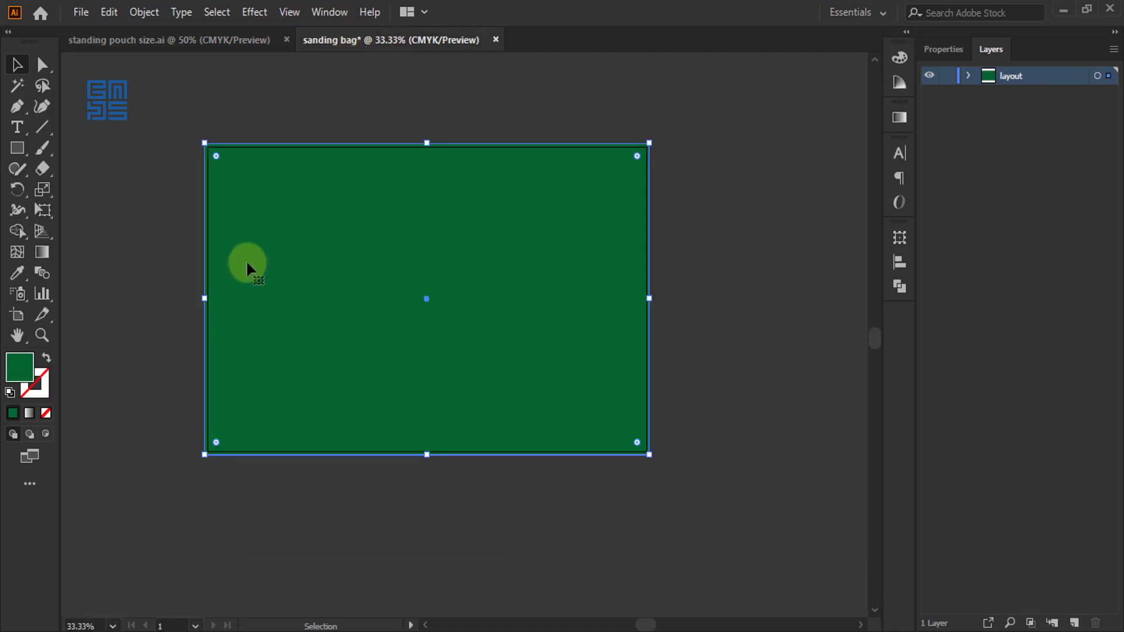
scroll(302, 258, "up", 1)
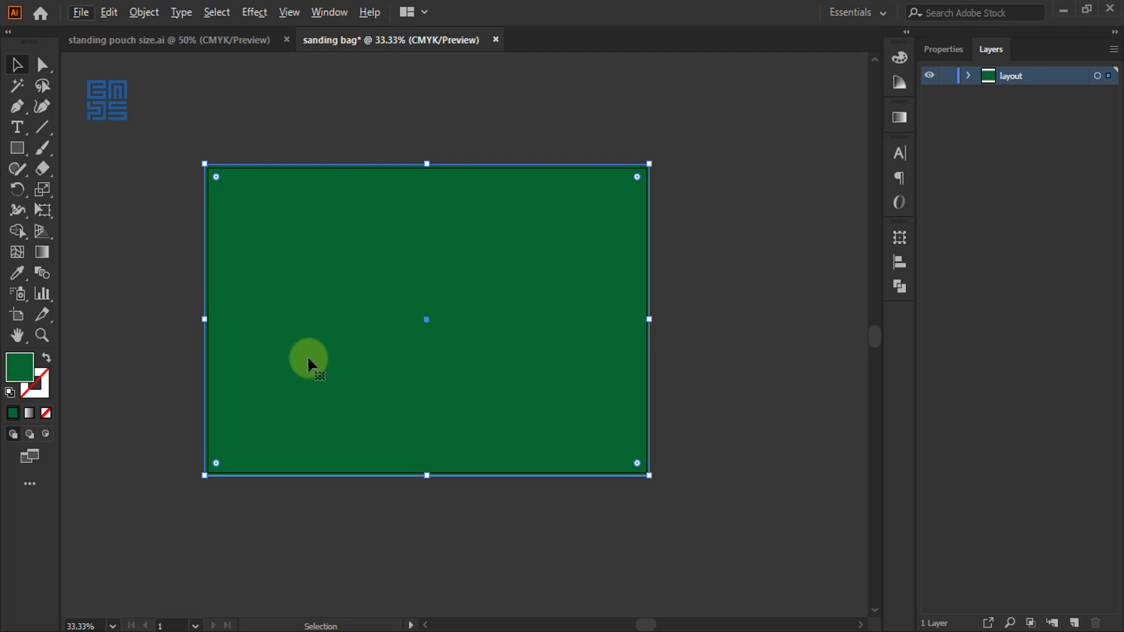
scroll(309, 359, "up", 1)
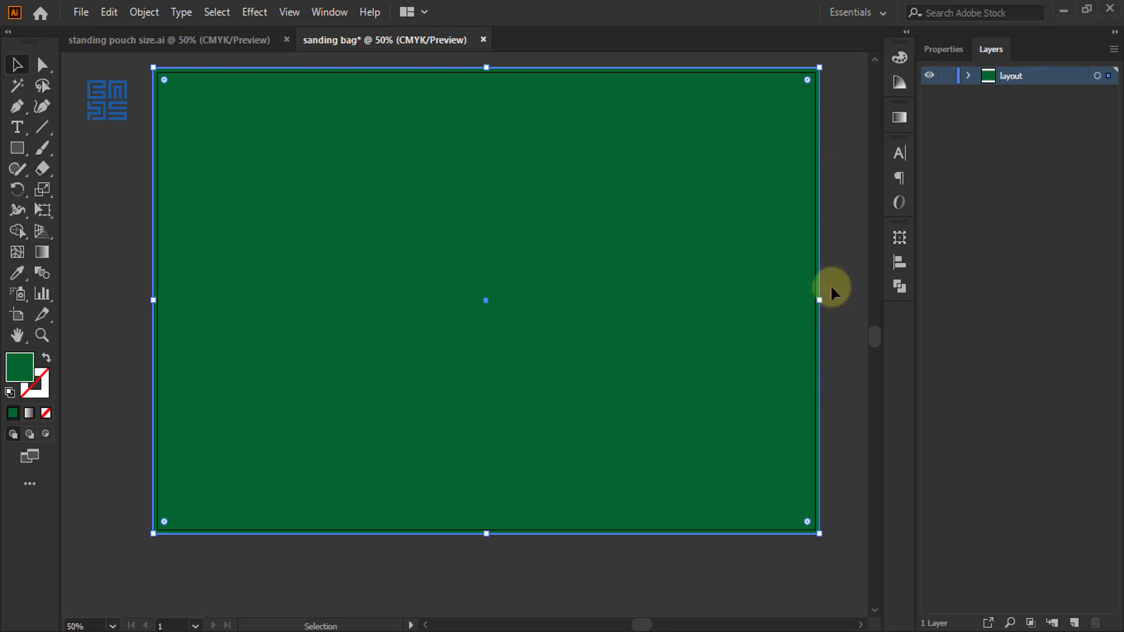
left_click_drag(819, 301, 487, 302)
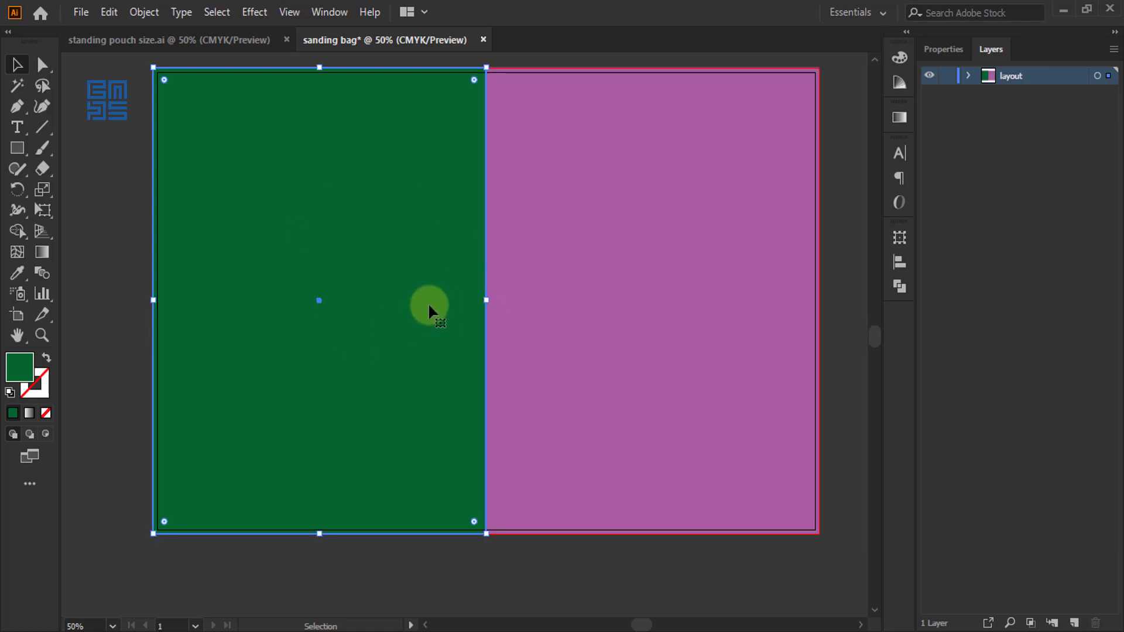
left_click_drag(487, 301, 321, 302)
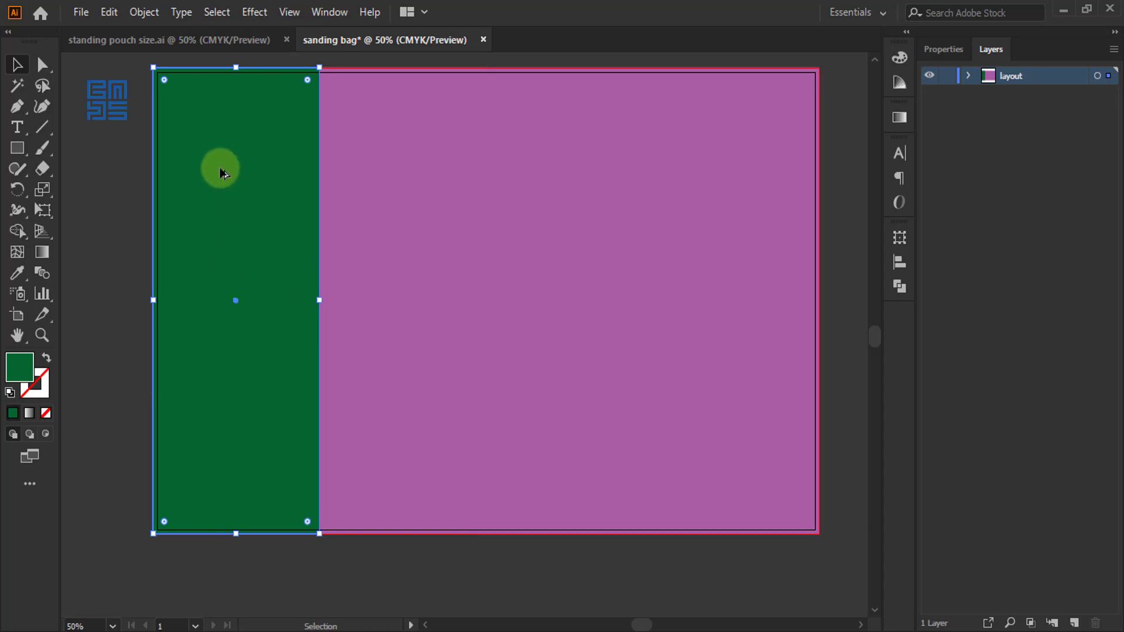
Step: Copy the panel rightward twice (Ctrl+D) and narrow the third to about 80.83 mm
mouse_move(221, 171)
left_mouse_down()
mouse_move(446, 173)
mouse_move(387, 171)
left_mouse_up()
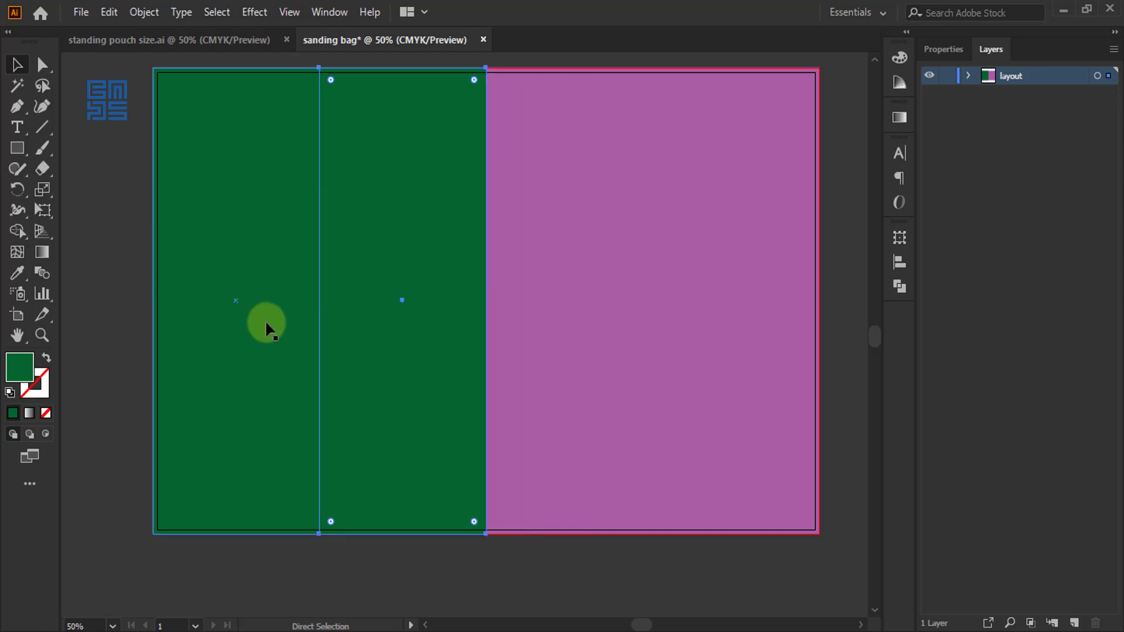
key("ctrl+d")
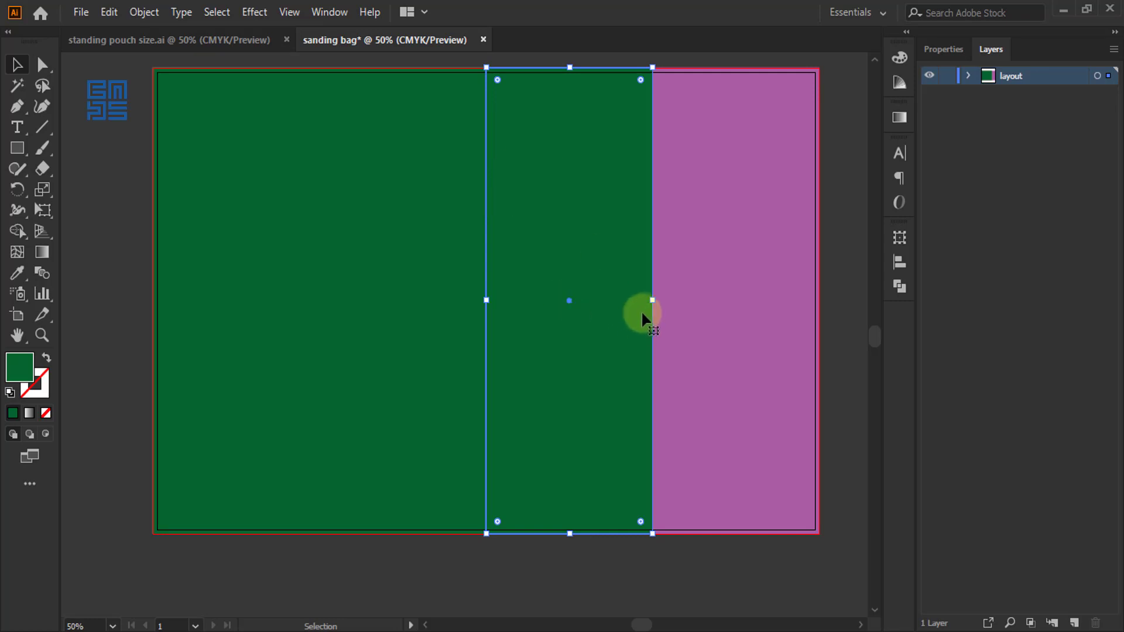
left_click_drag(652, 301, 570, 300)
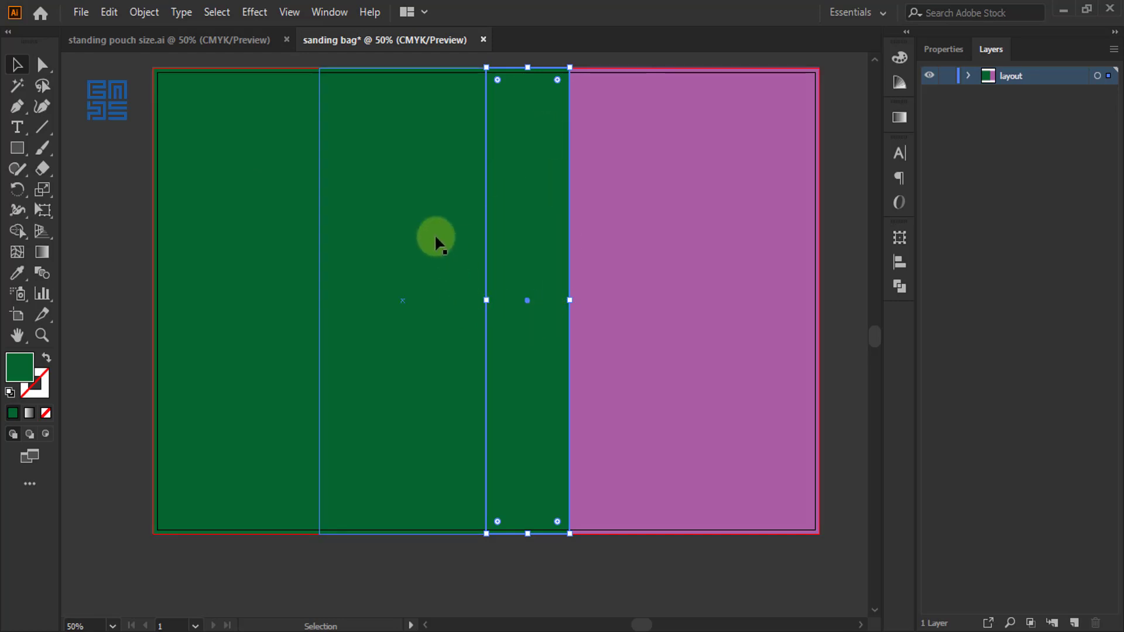
Step: Select both right-hand panels and change their fill to olive with Cyan 36
left_click(419, 181, "shift")
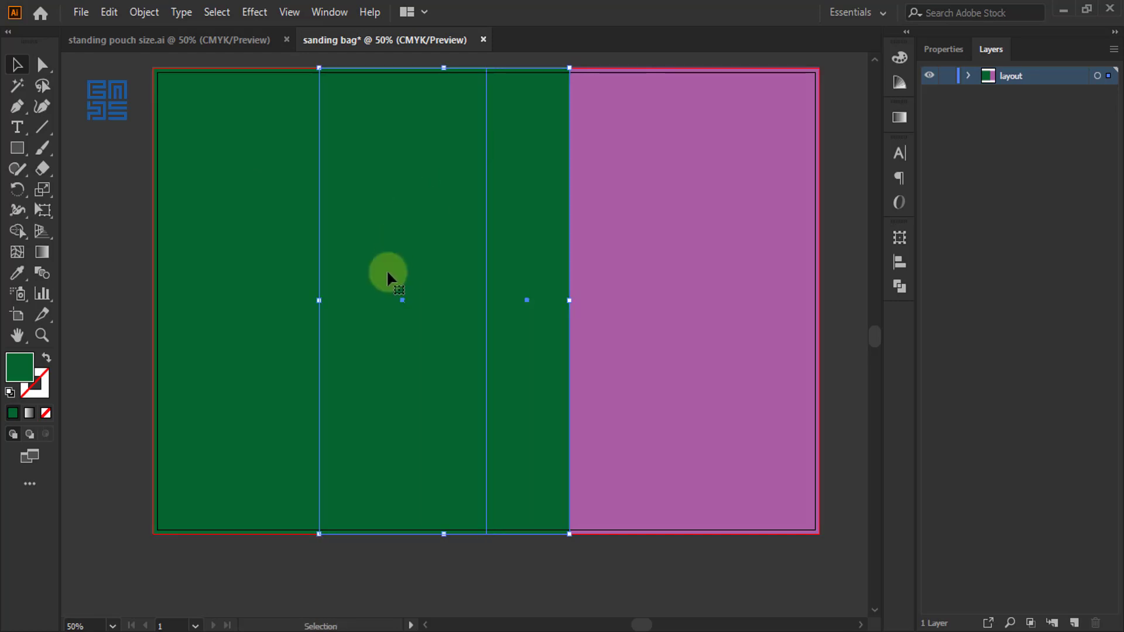
left_click(905, 63)
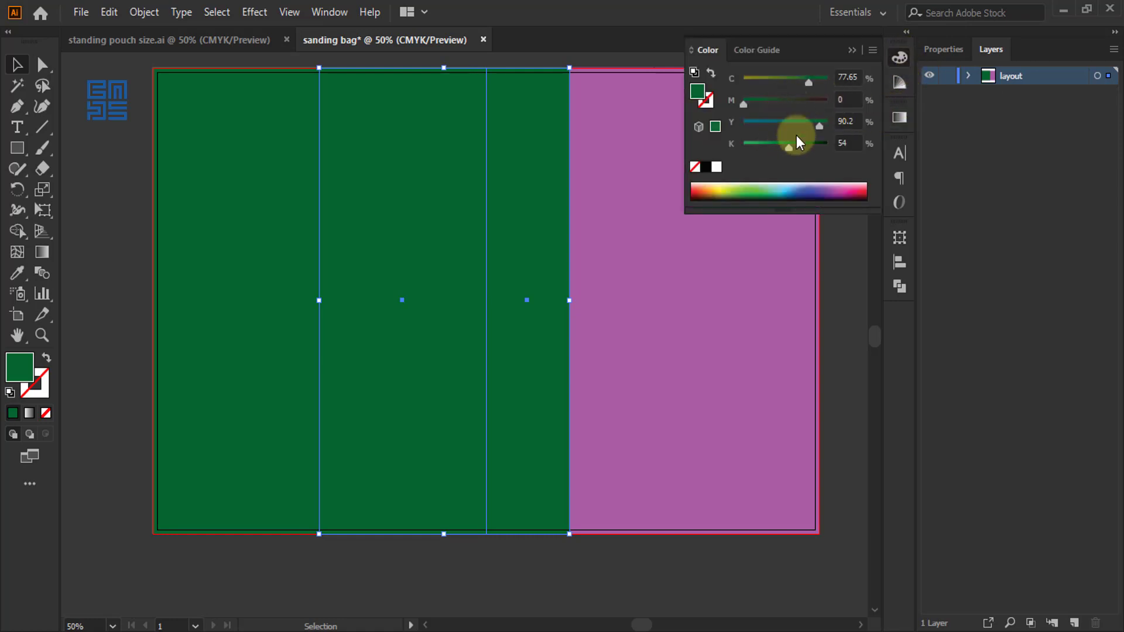
left_click_drag(808, 83, 774, 82)
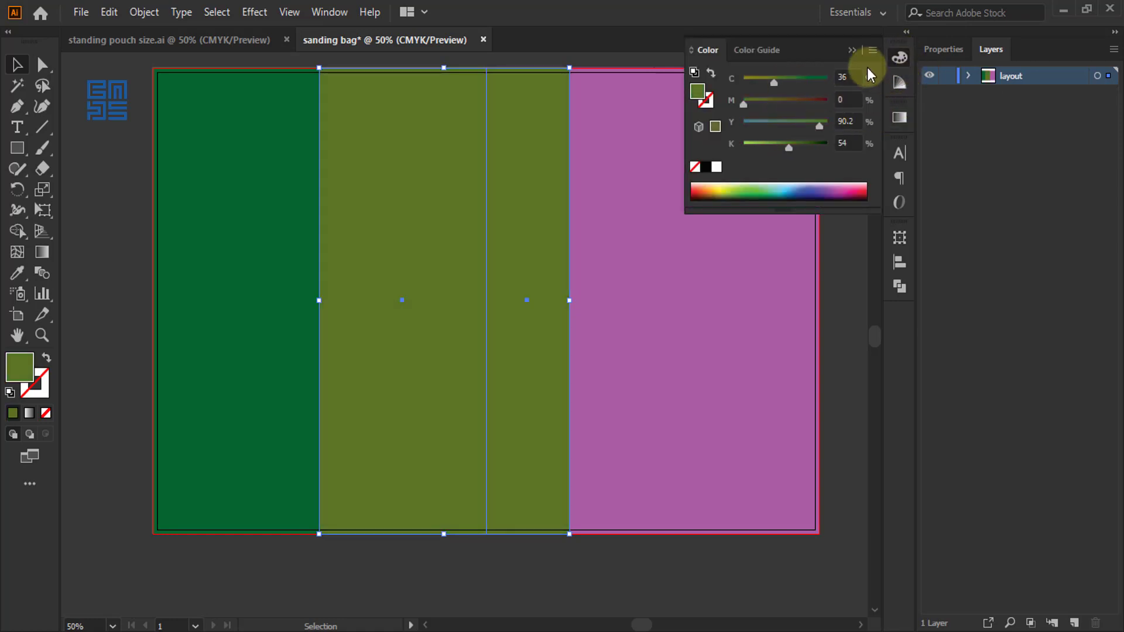
left_click(855, 48)
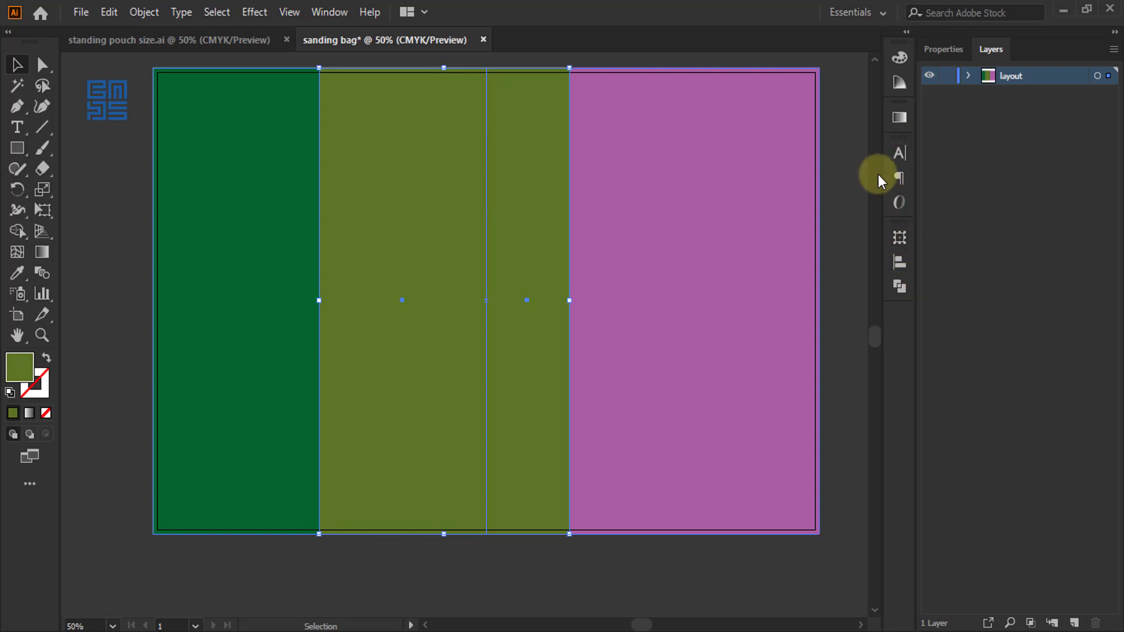
Step: Unite the two olive panels into one shape with Pathfinder
left_click(329, 11)
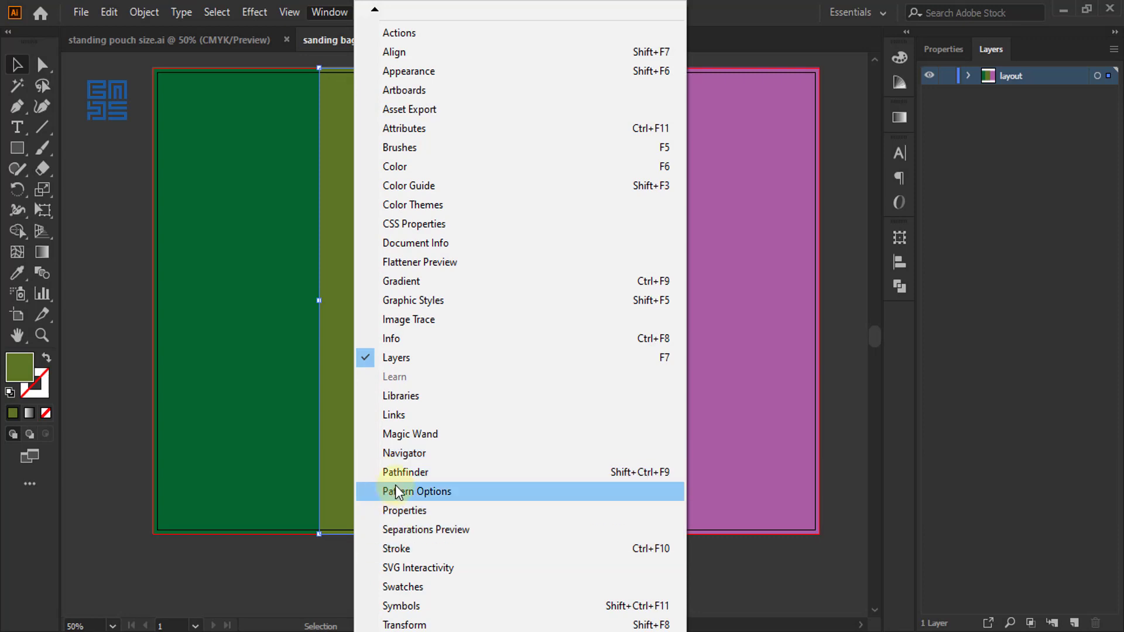
left_click(750, 15)
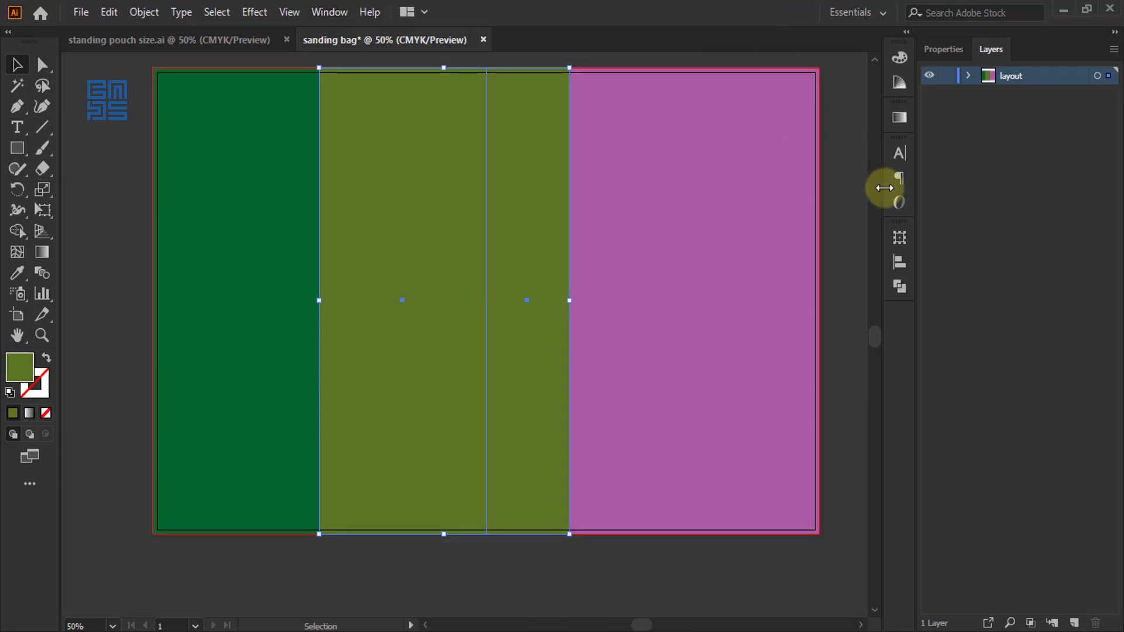
left_click(902, 286)
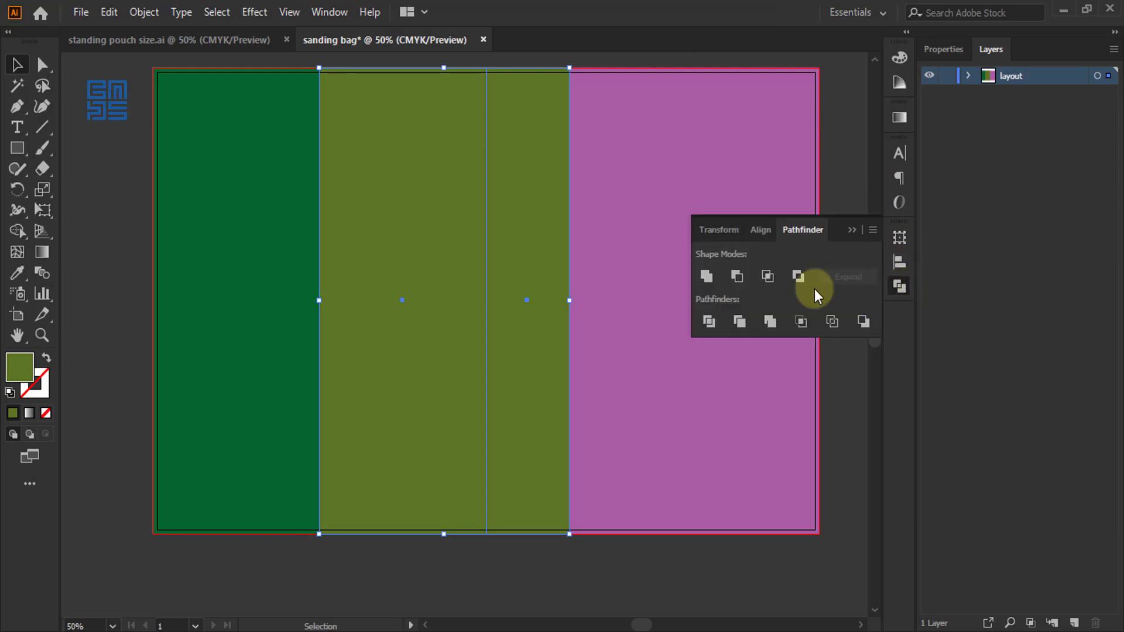
left_click(707, 276)
left_click(852, 230)
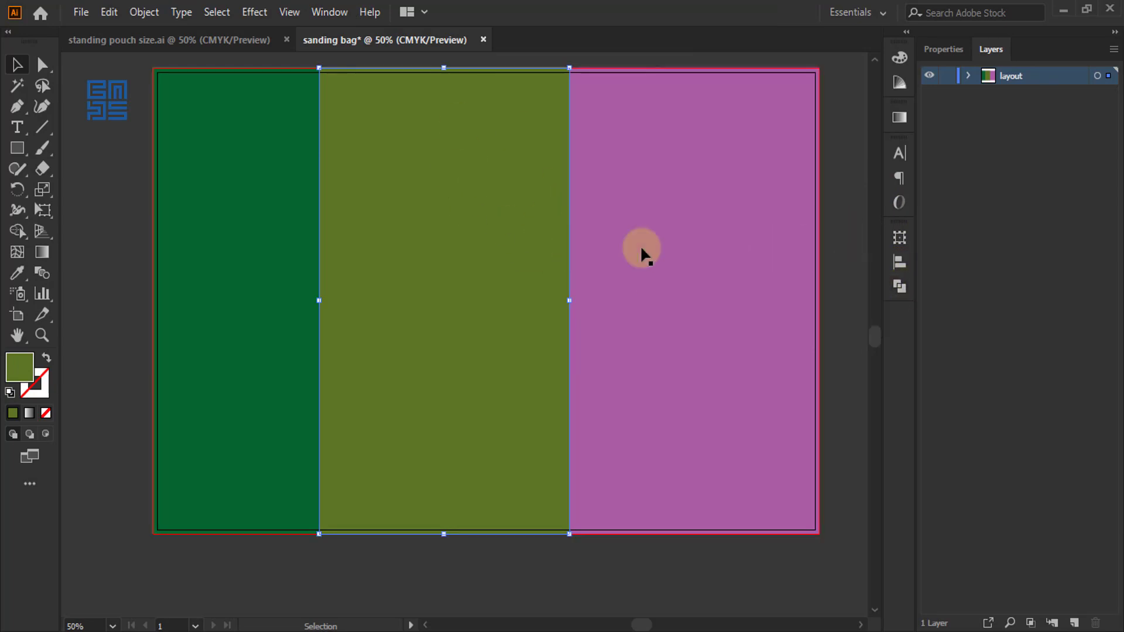
Step: Duplicate the dark green and olive panel pair to the right of the originals
scroll(343, 237, "down", 1)
left_click(282, 211, "shift")
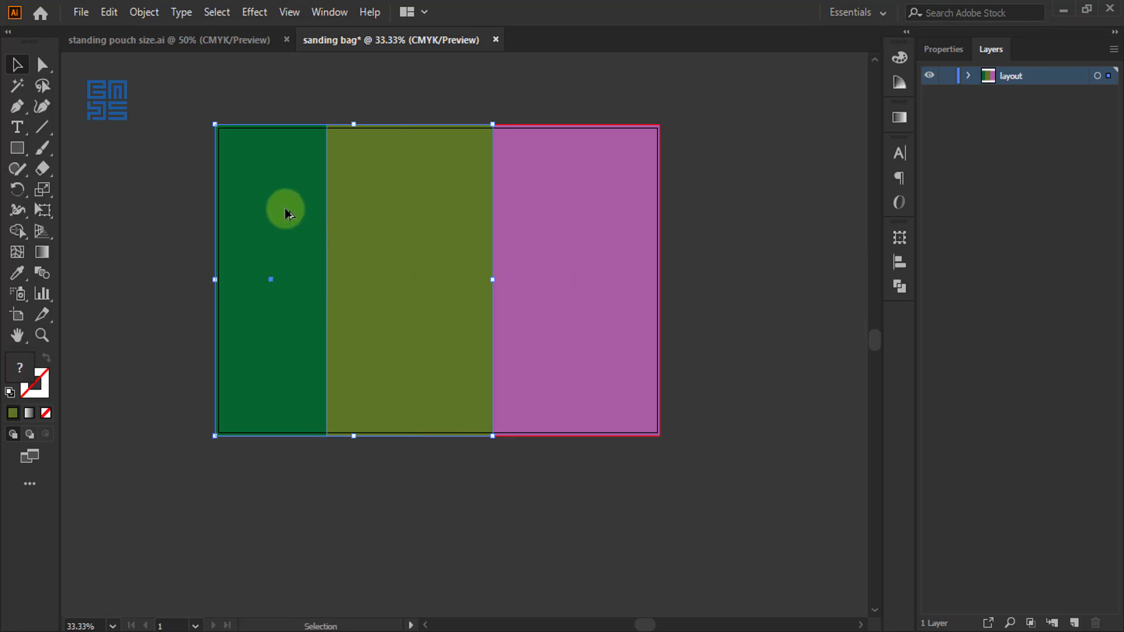
left_click_drag(282, 215, 591, 204)
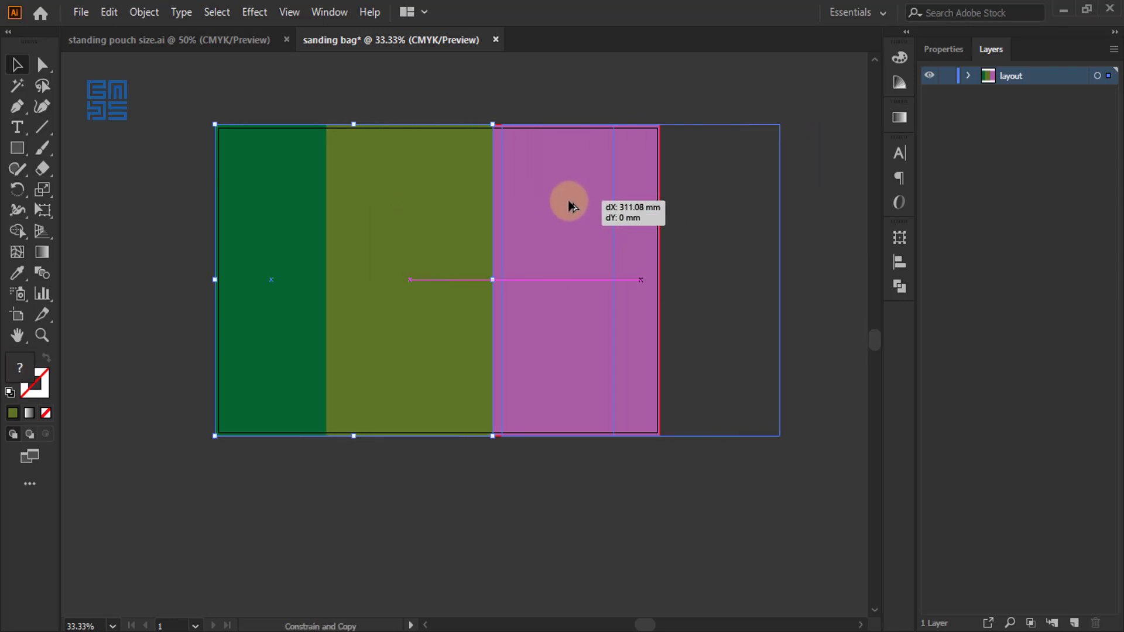
left_click_drag(591, 199, 561, 202)
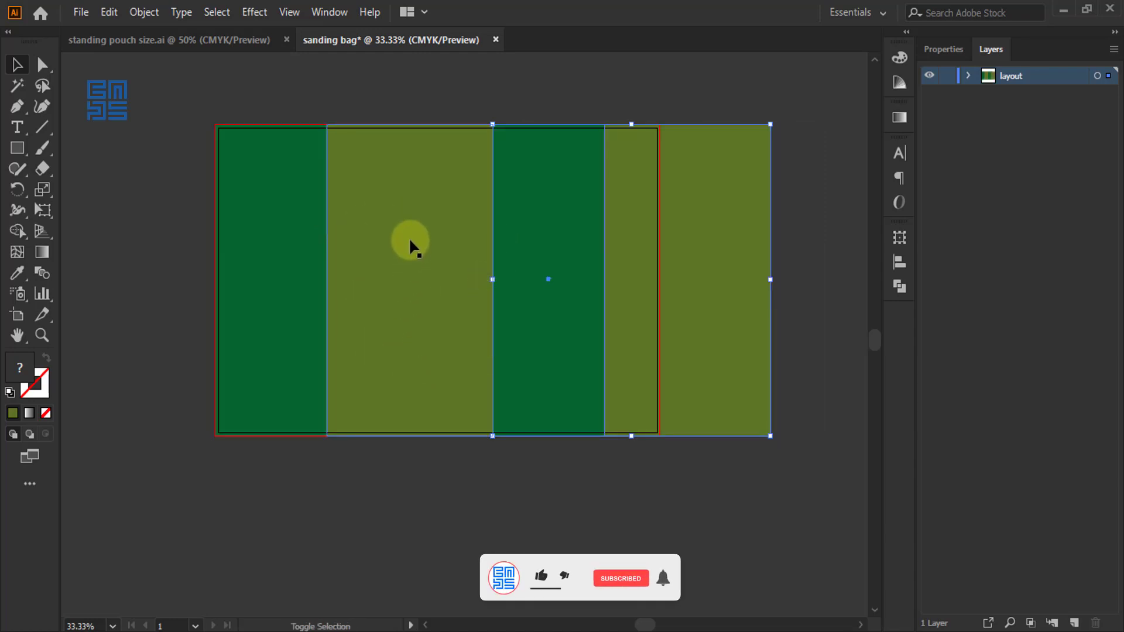
Step: Squeeze all four stripes to fit the artboard width, deselect, and show rulers
left_click(307, 369, "shift")
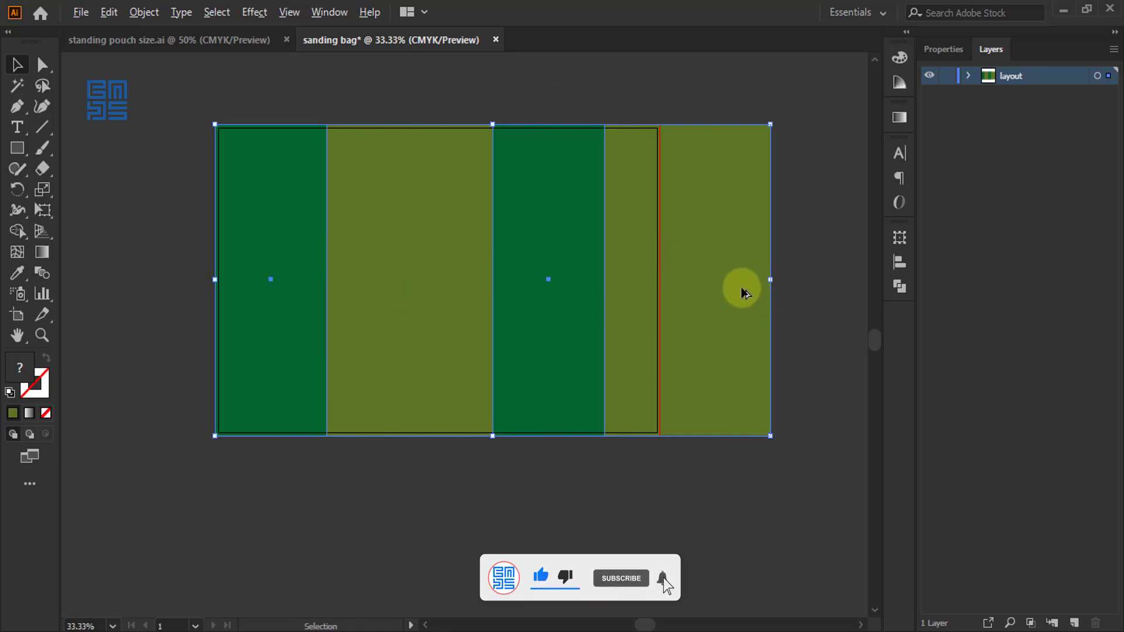
scroll(742, 291, "up", 2)
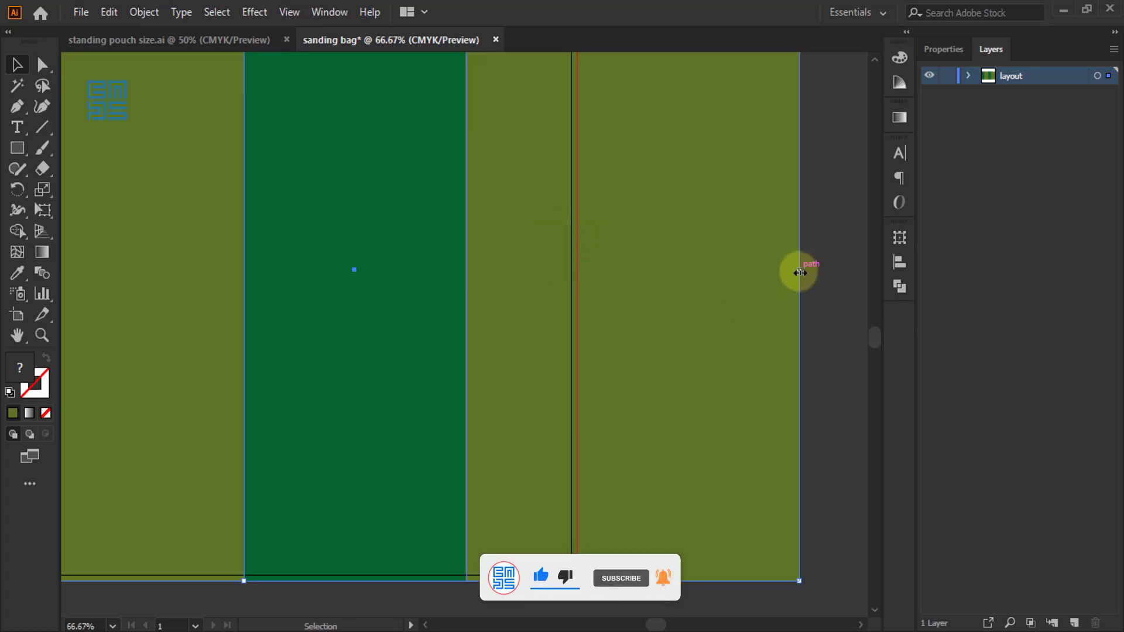
left_click_drag(796, 263, 578, 279)
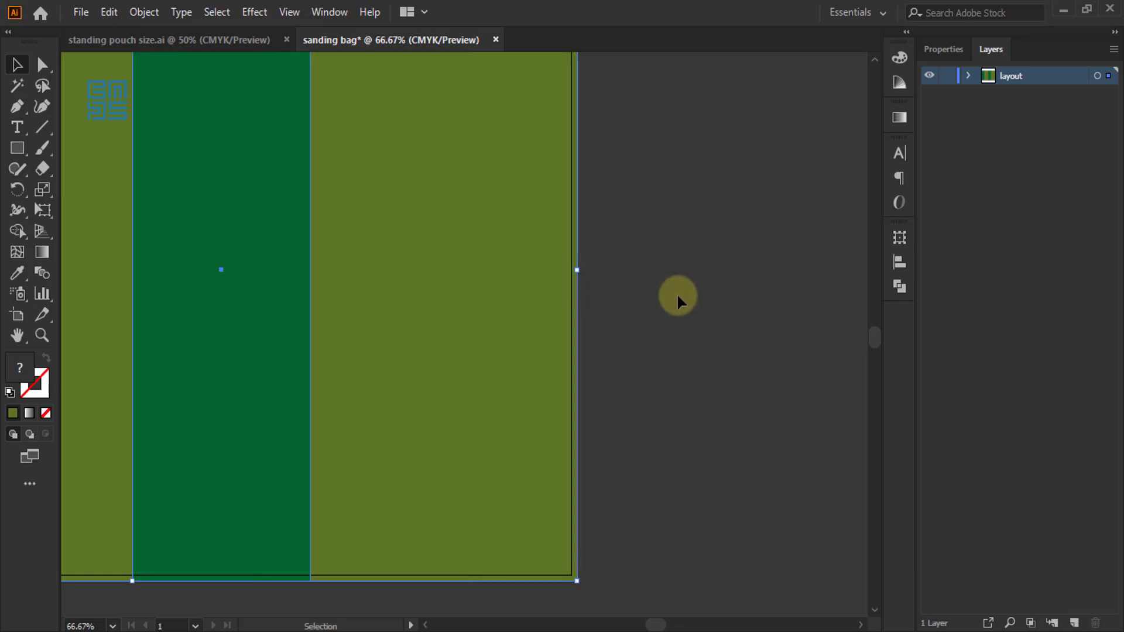
scroll(681, 293, "down", 2)
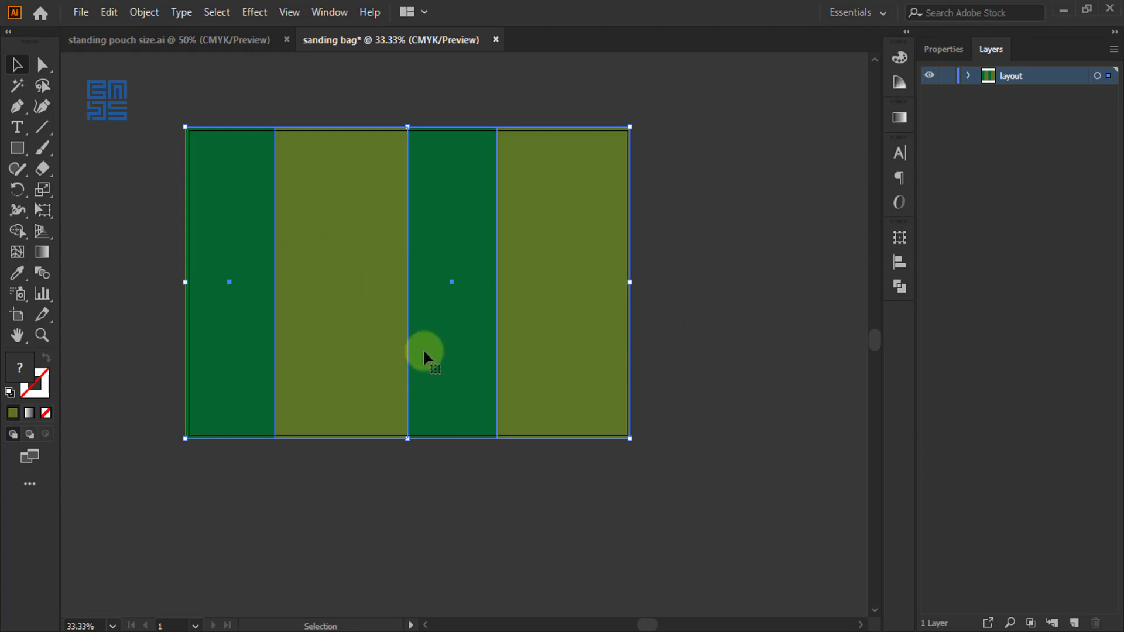
left_click(700, 240)
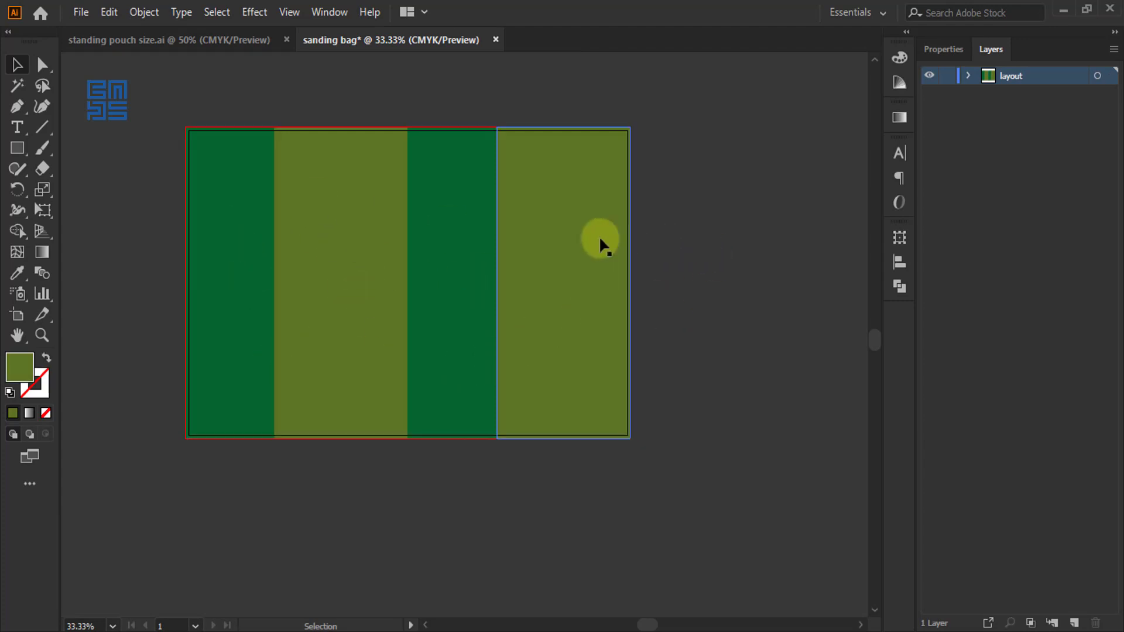
scroll(308, 322, "up", 1)
scroll(308, 322, "up", 1)
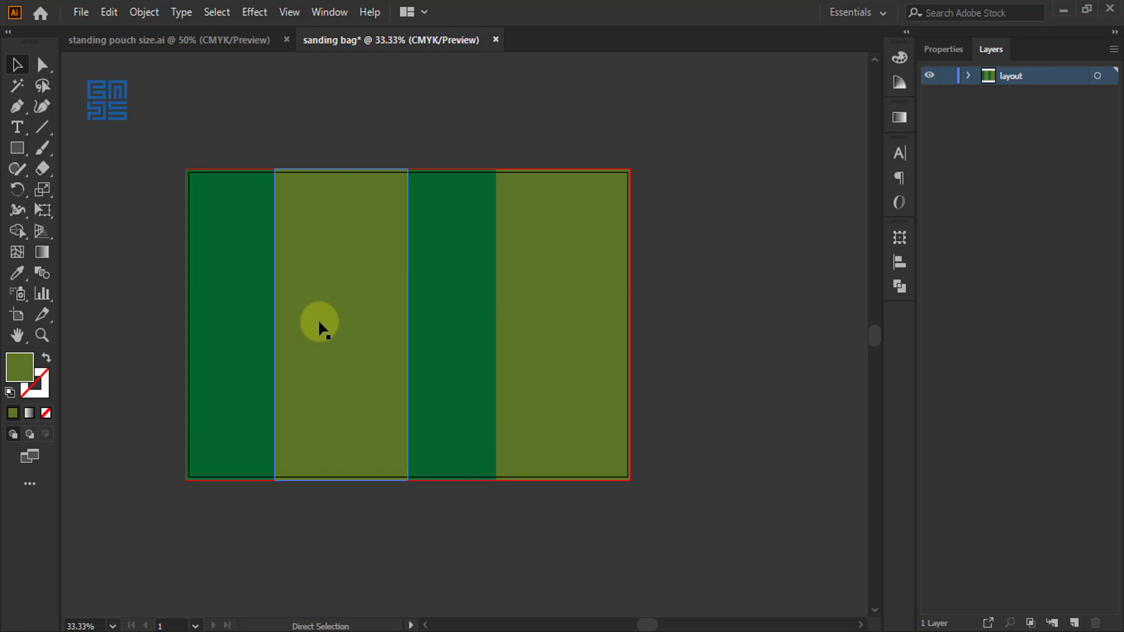
key("ctrl+r")
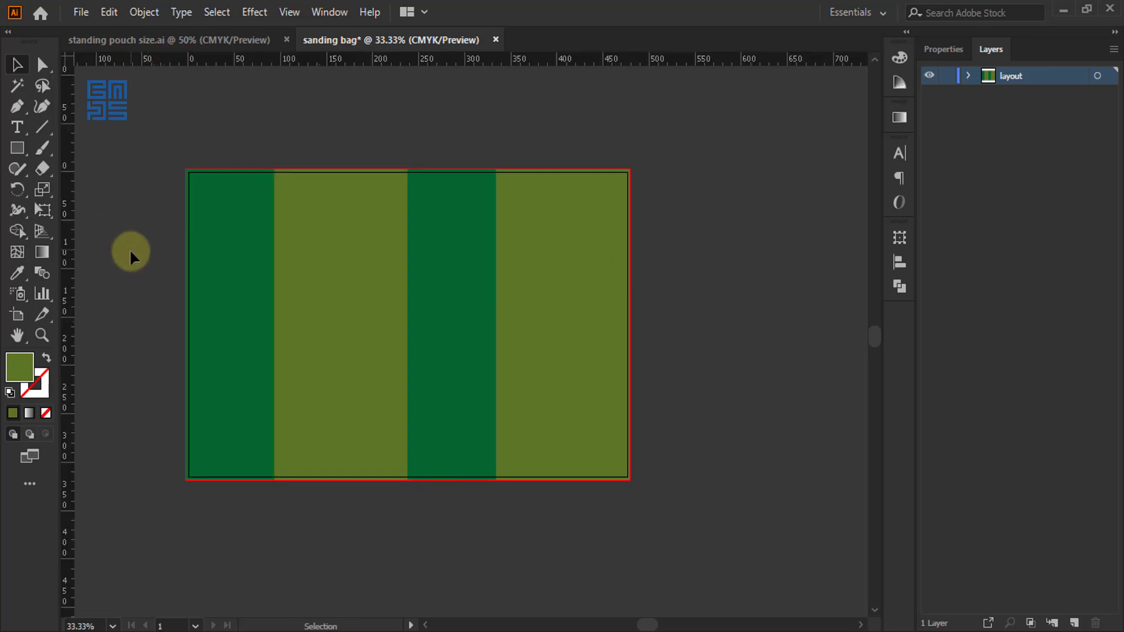
scroll(135, 377, "up", 2)
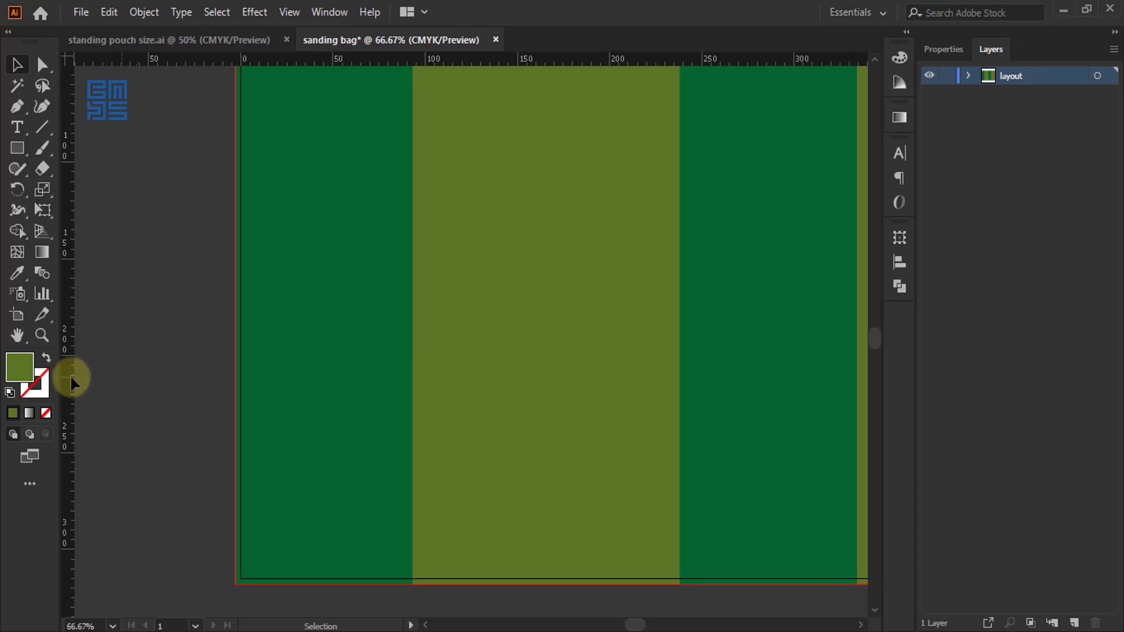
Step: Drop three vertical ruler guides onto the three green/olive panel seams
left_click_drag(70, 375, 413, 359)
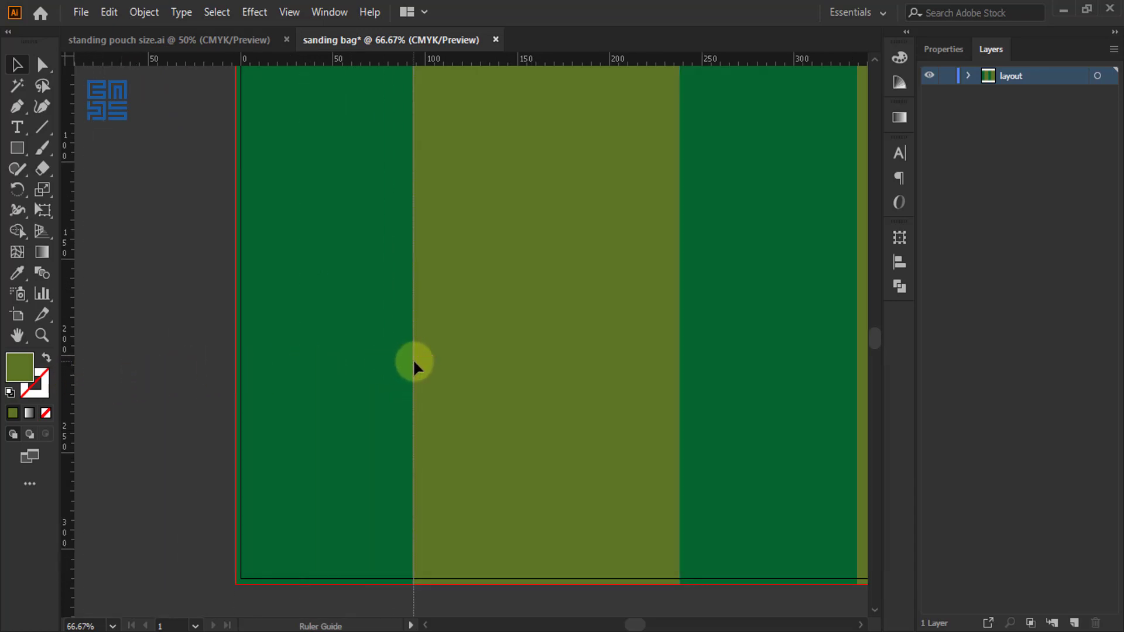
scroll(302, 381, "down", 1)
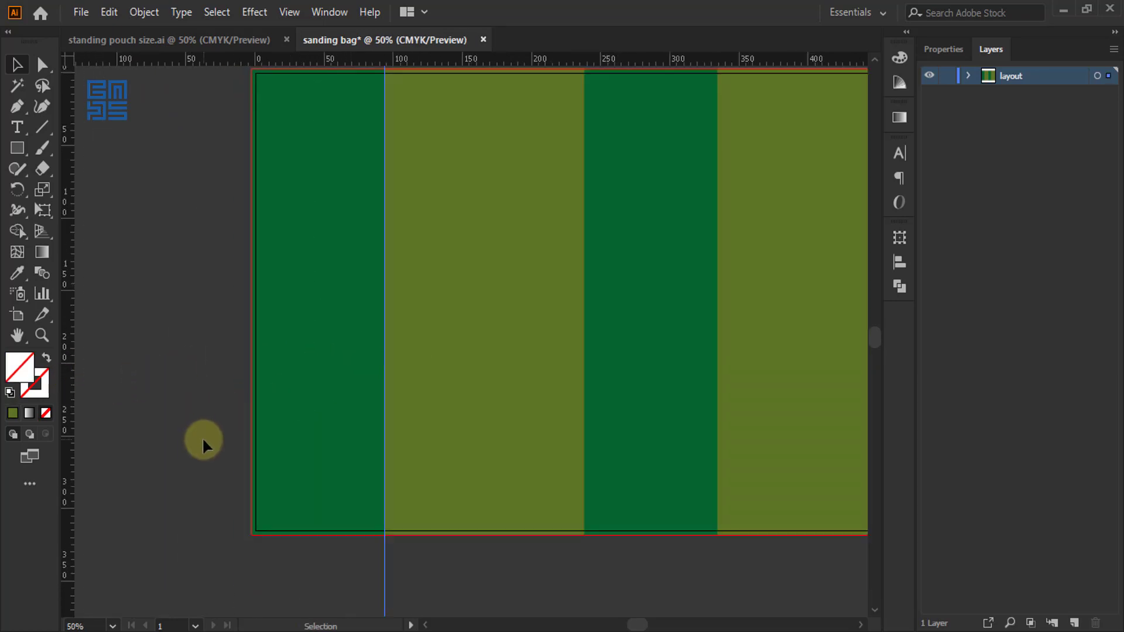
scroll(173, 386, "up", 2)
left_click_drag(68, 367, 583, 369)
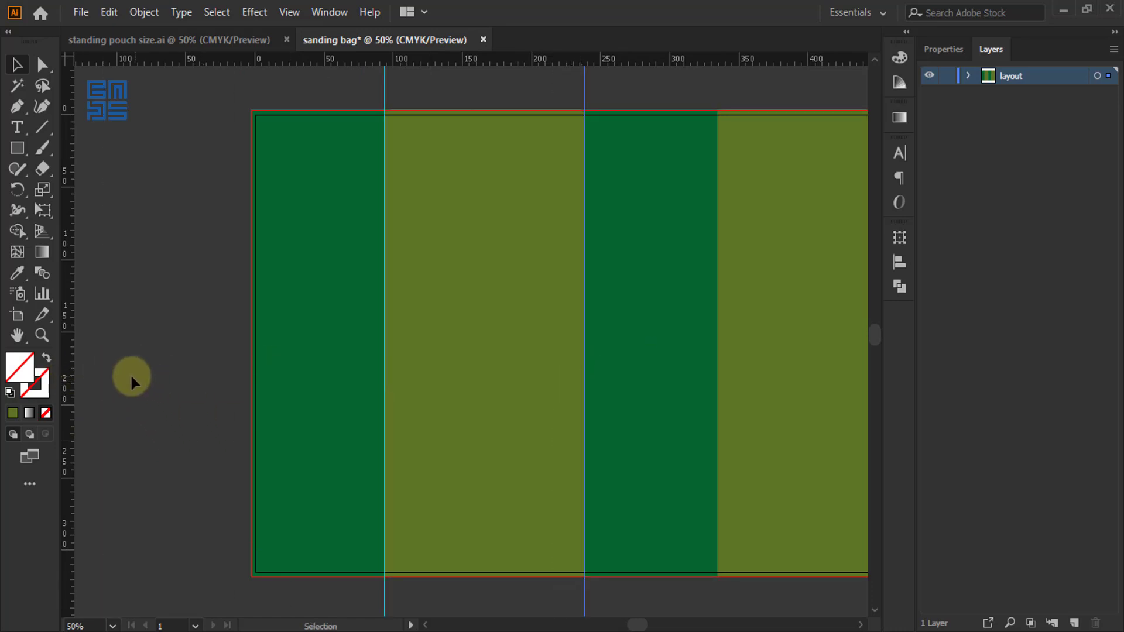
left_click_drag(73, 361, 715, 348)
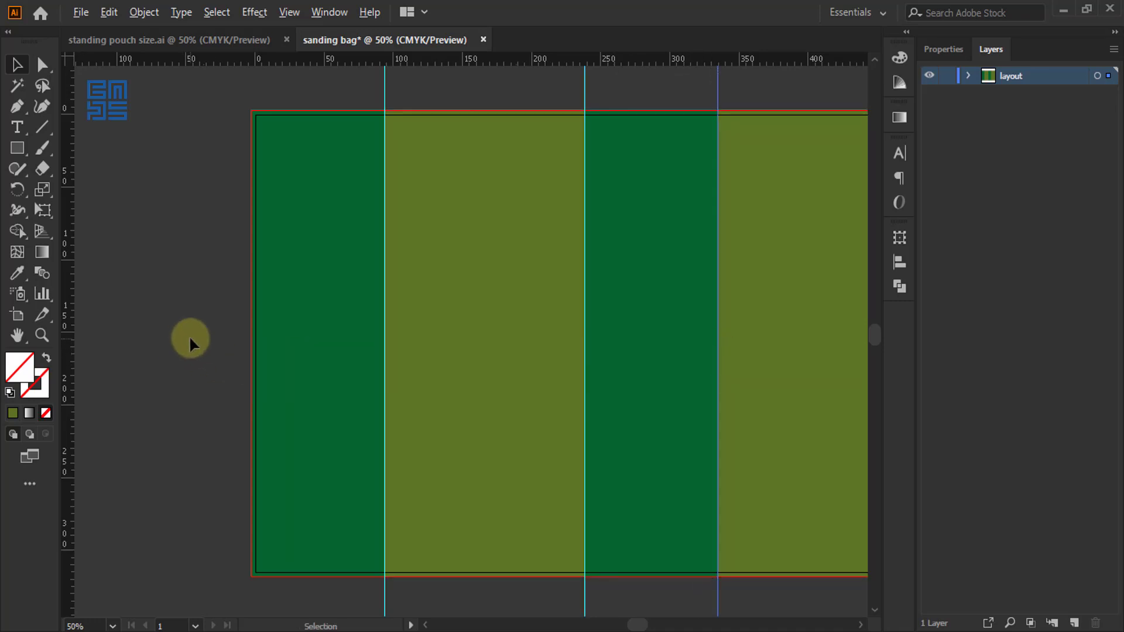
scroll(195, 333, "down", 1)
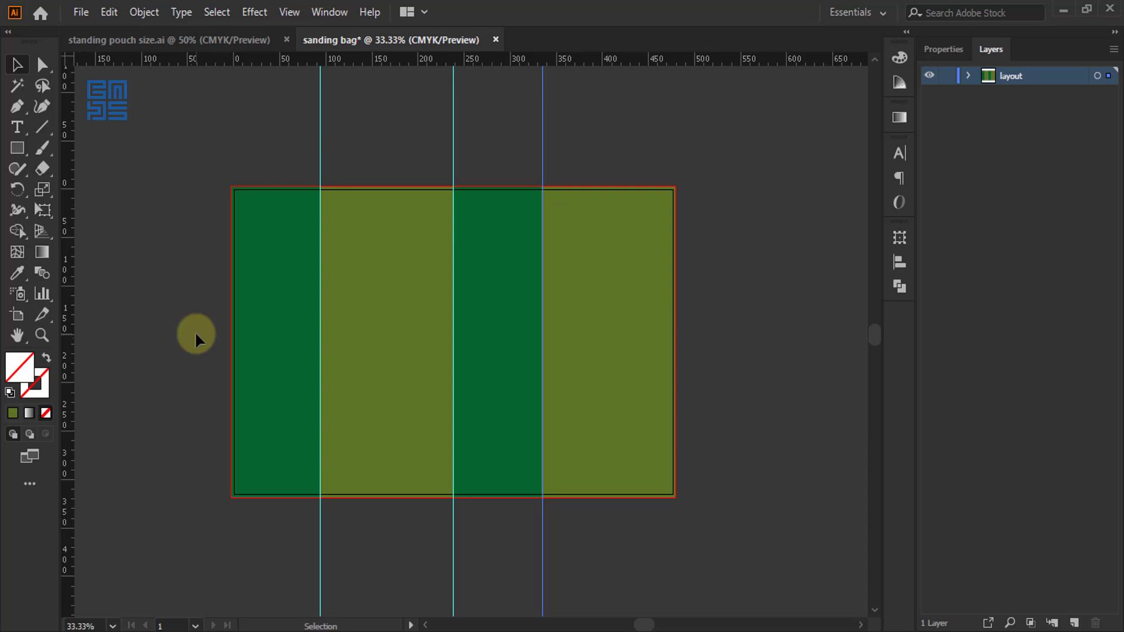
Step: Rename the bottom background rectangle in the layout layer to 'BG'
left_click(969, 76)
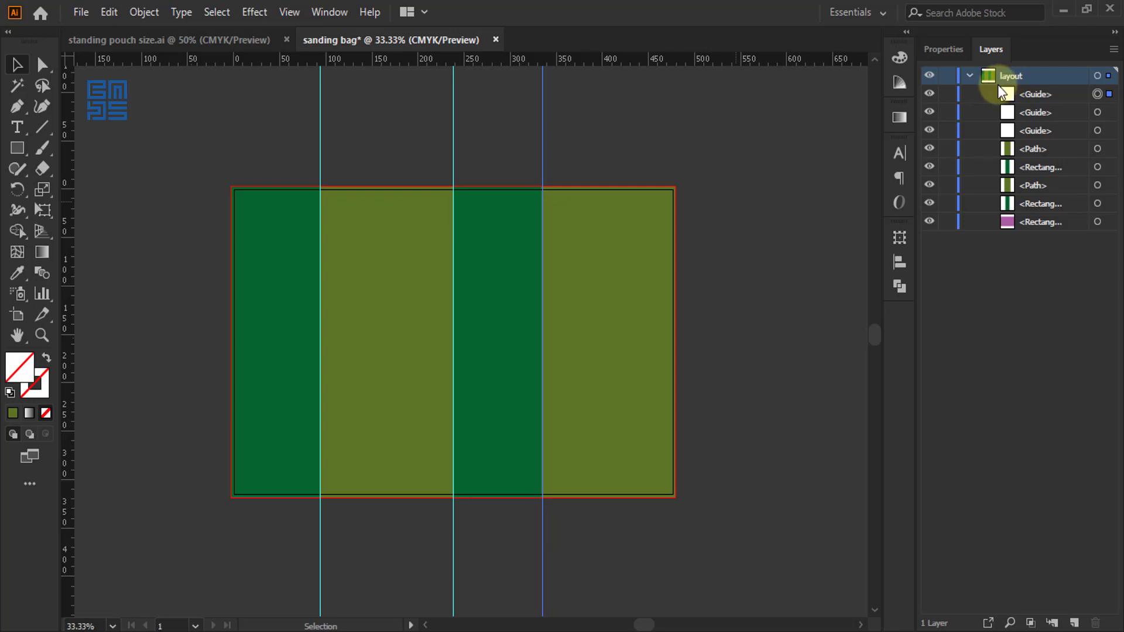
double_click(1045, 222)
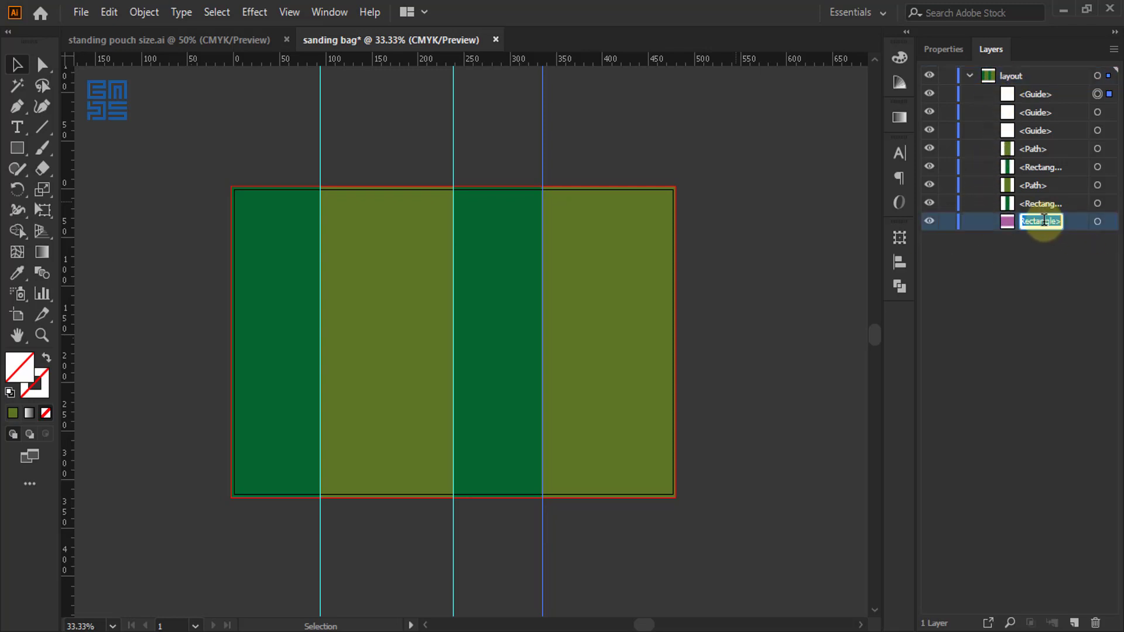
type("BG")
left_click(1097, 221)
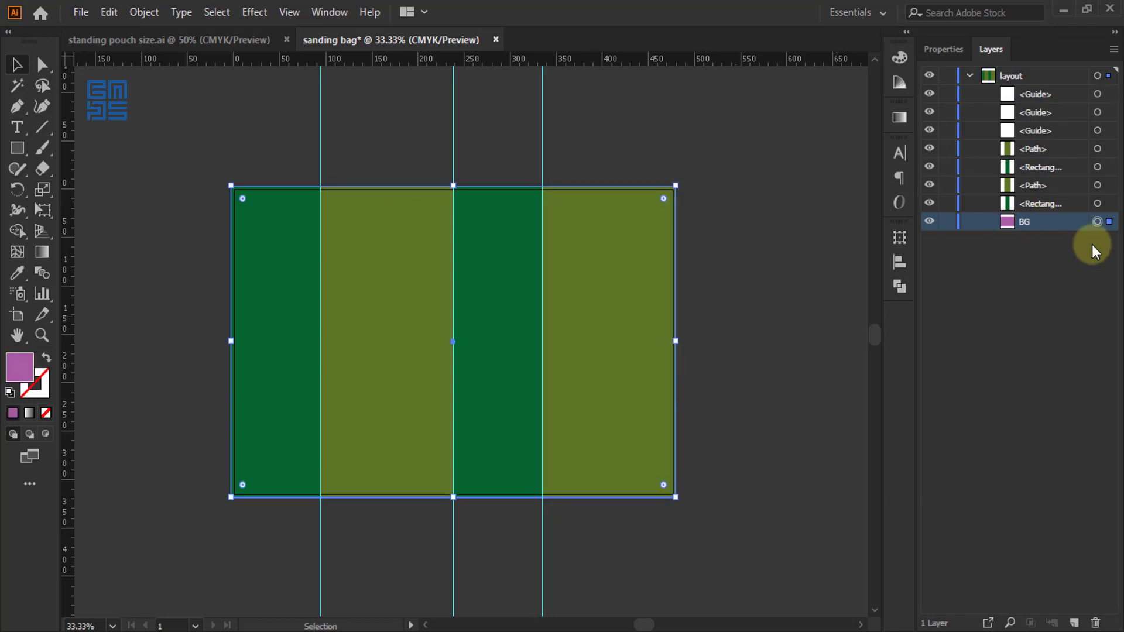
Step: Offset the BG path by -3 mm to create an inset rectangle
left_click(144, 12)
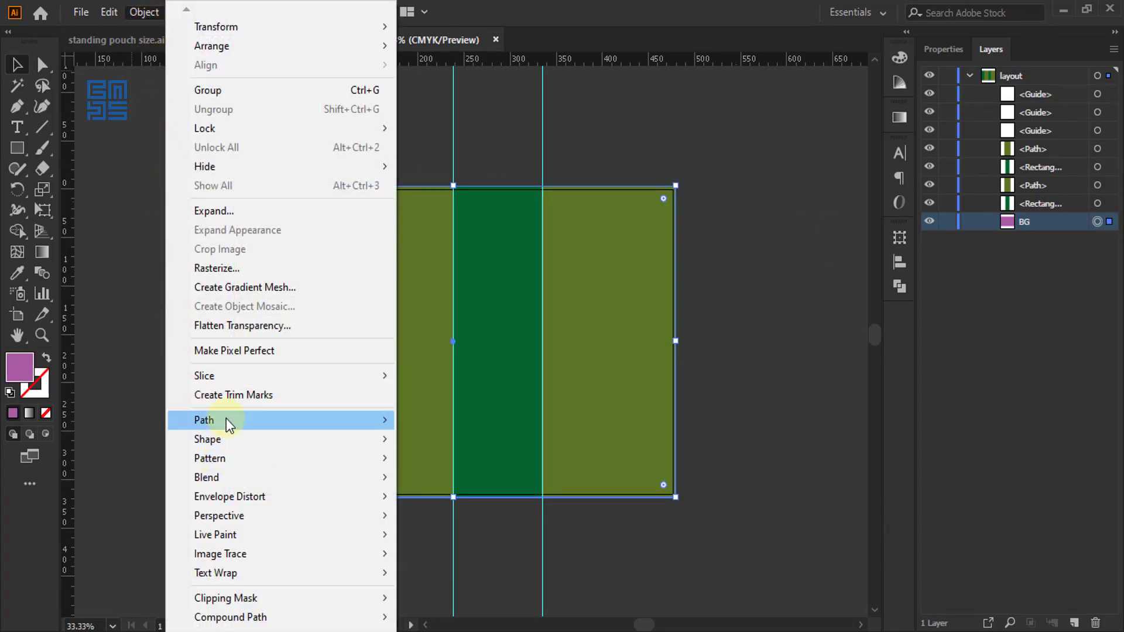
mouse_move(203, 420)
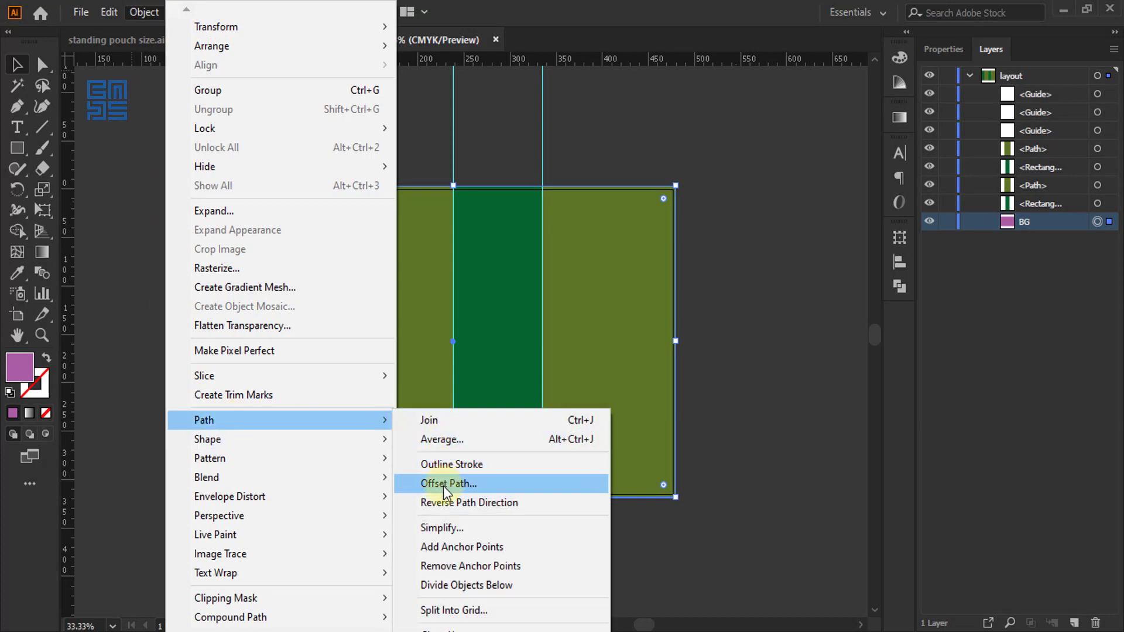
left_click(444, 484)
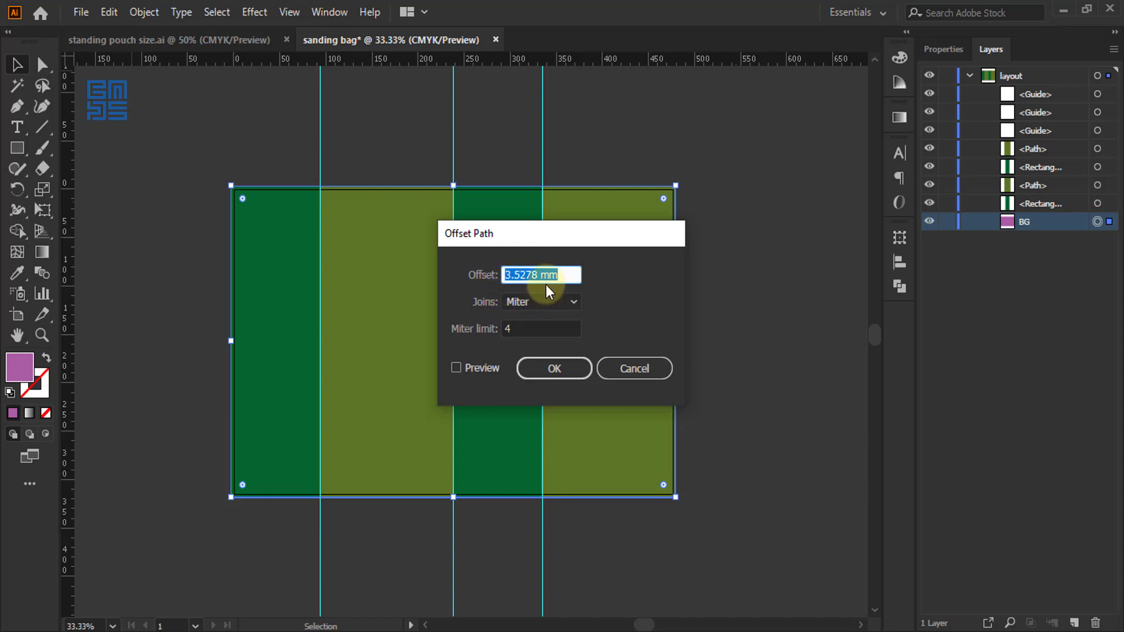
double_click(524, 274)
type("-")
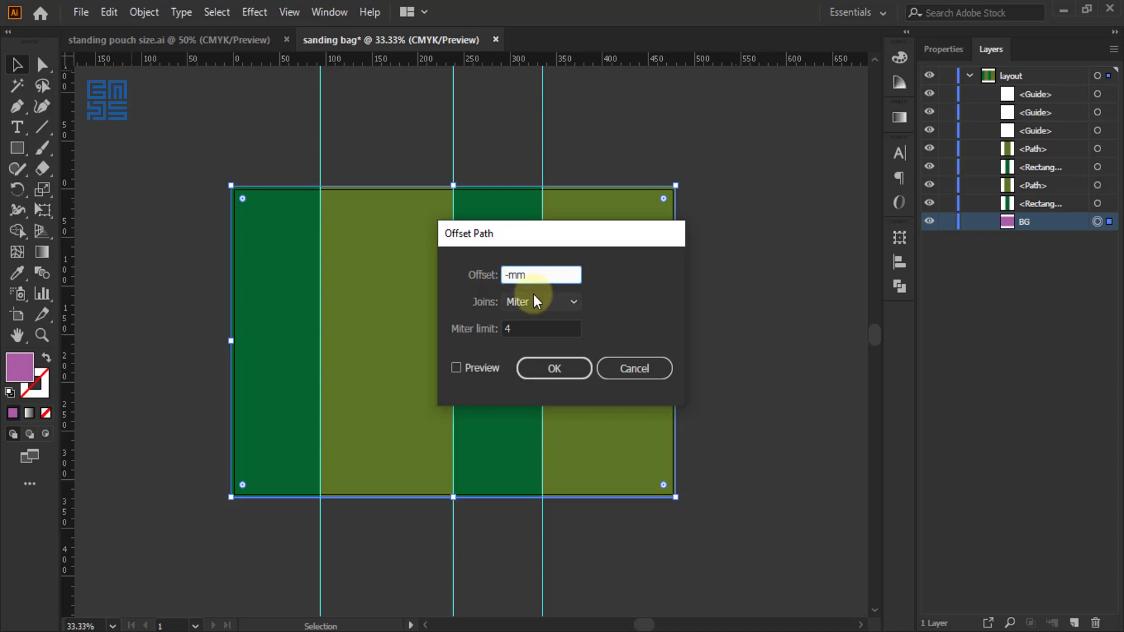
type("3")
left_click(467, 367)
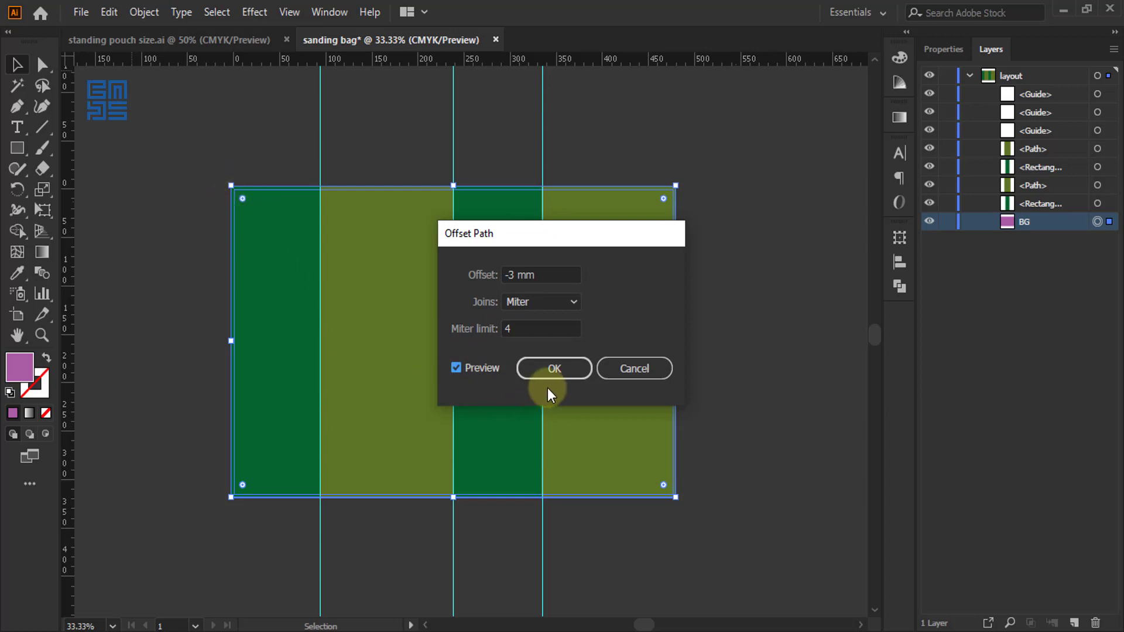
left_click(561, 369)
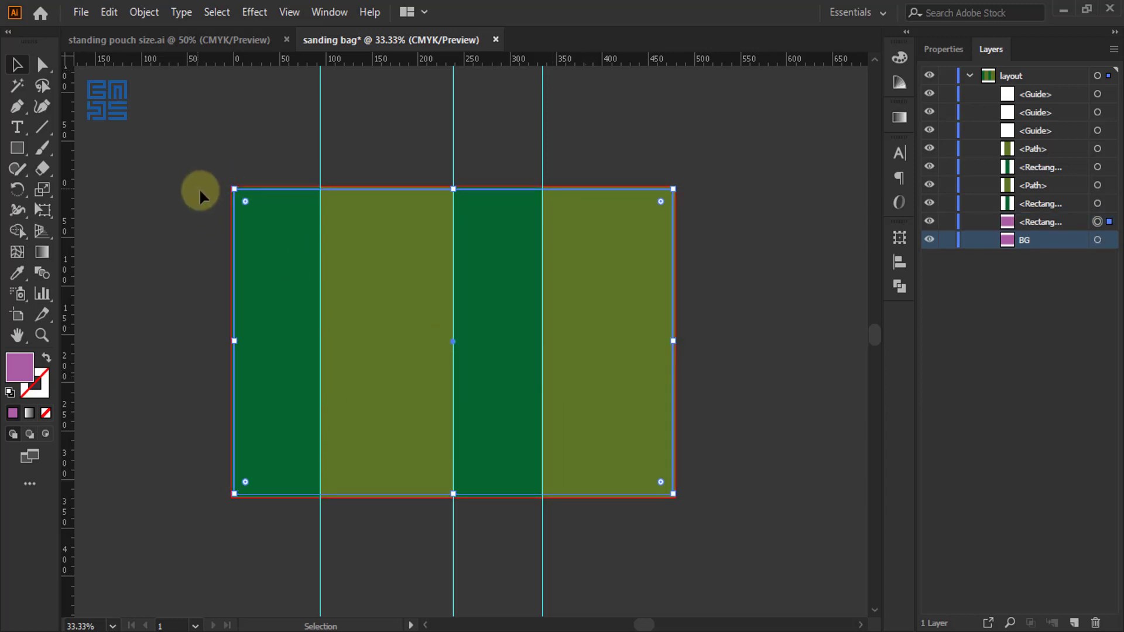
Step: Move the inset rectangle to the top of the layout layer's stacking order
scroll(240, 195, "up", 3)
scroll(229, 188, "up", 3)
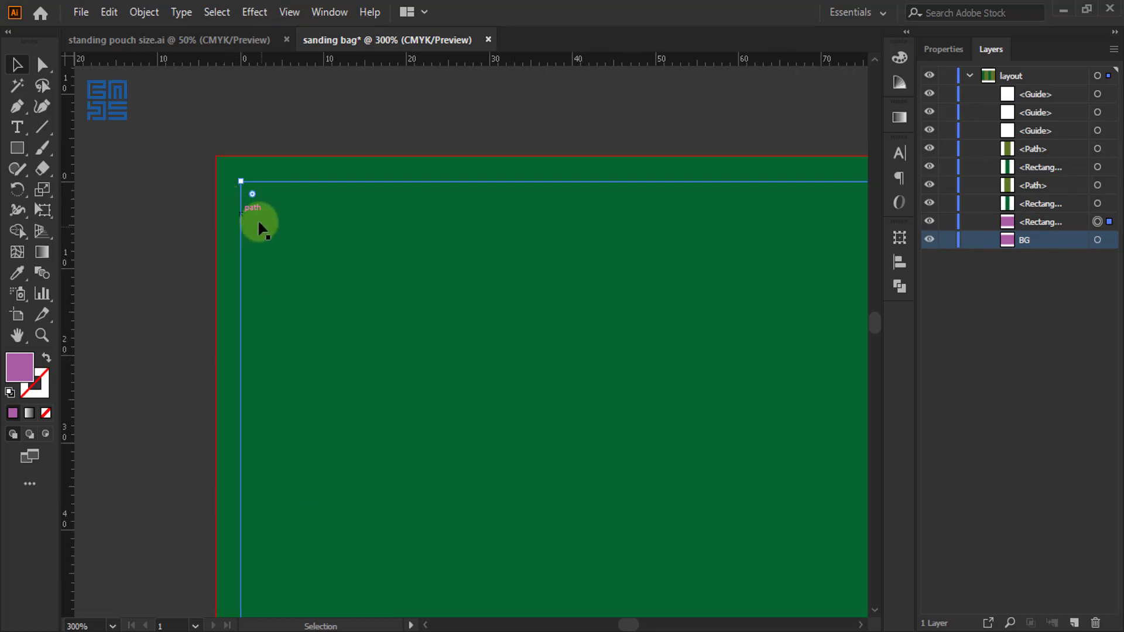
scroll(233, 227, "down", 2)
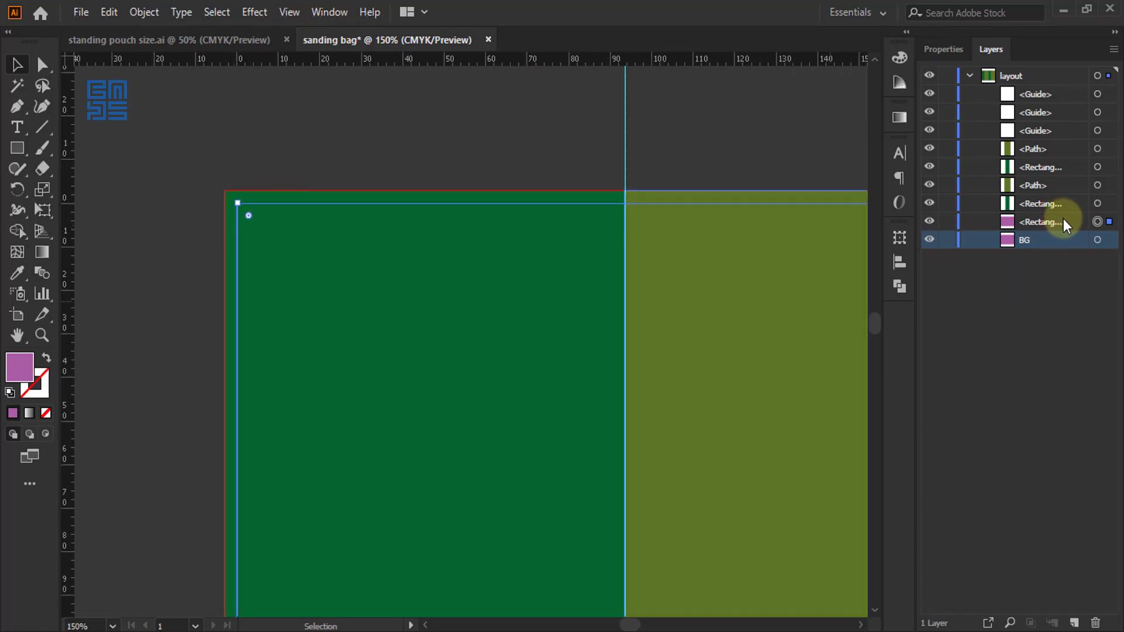
left_click_drag(1064, 221, 1061, 101)
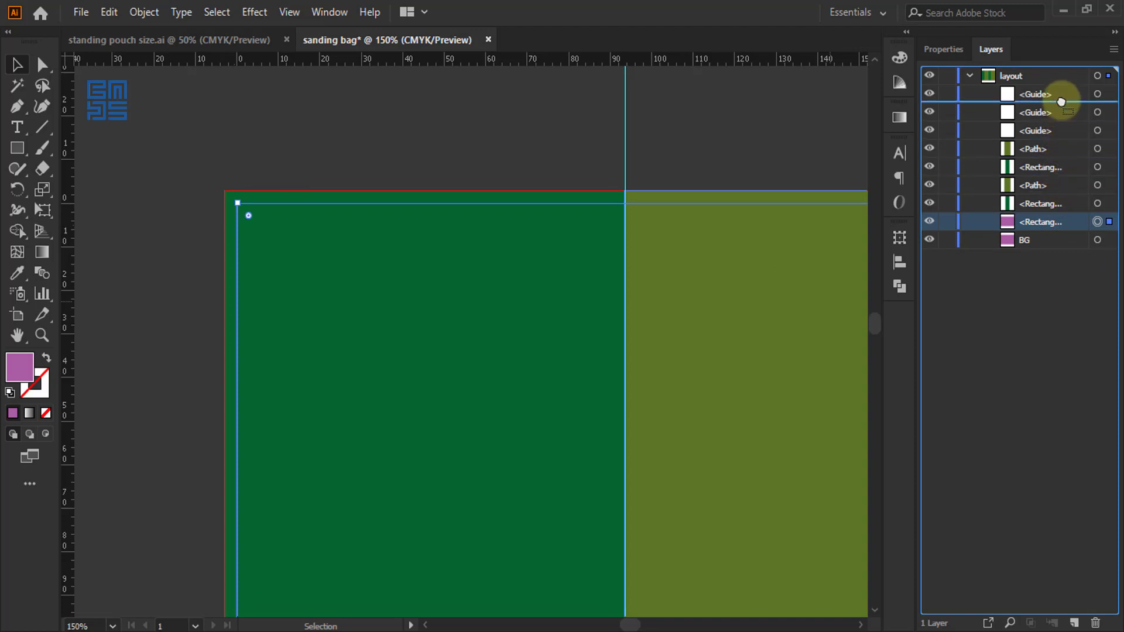
left_click_drag(1061, 101, 1062, 88)
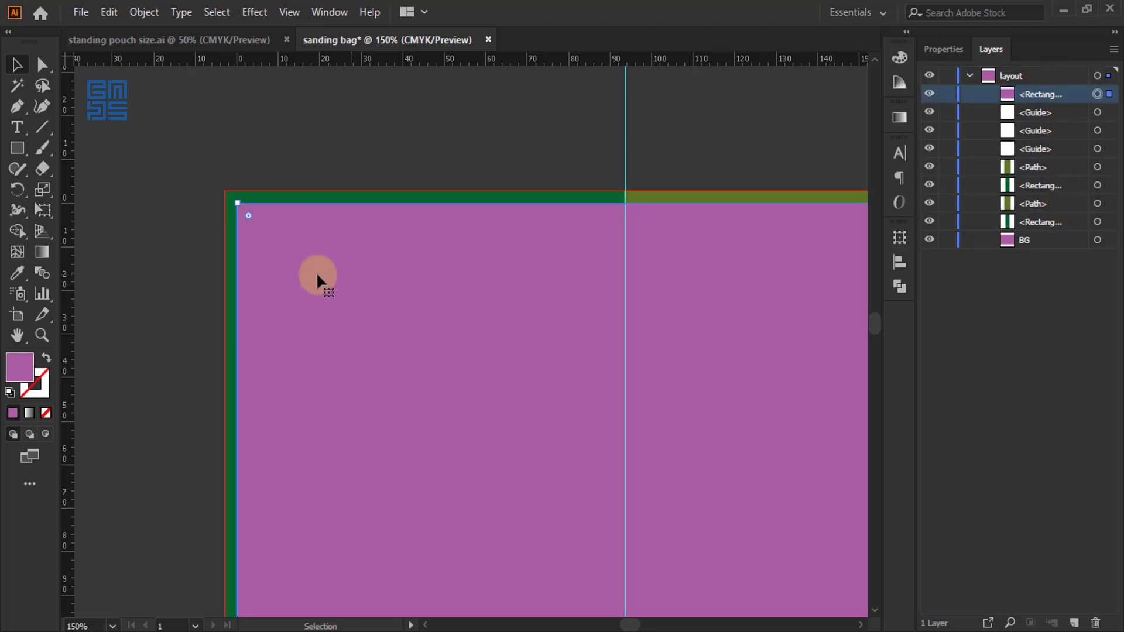
scroll(317, 275, "down", 3)
scroll(306, 257, "up", 2)
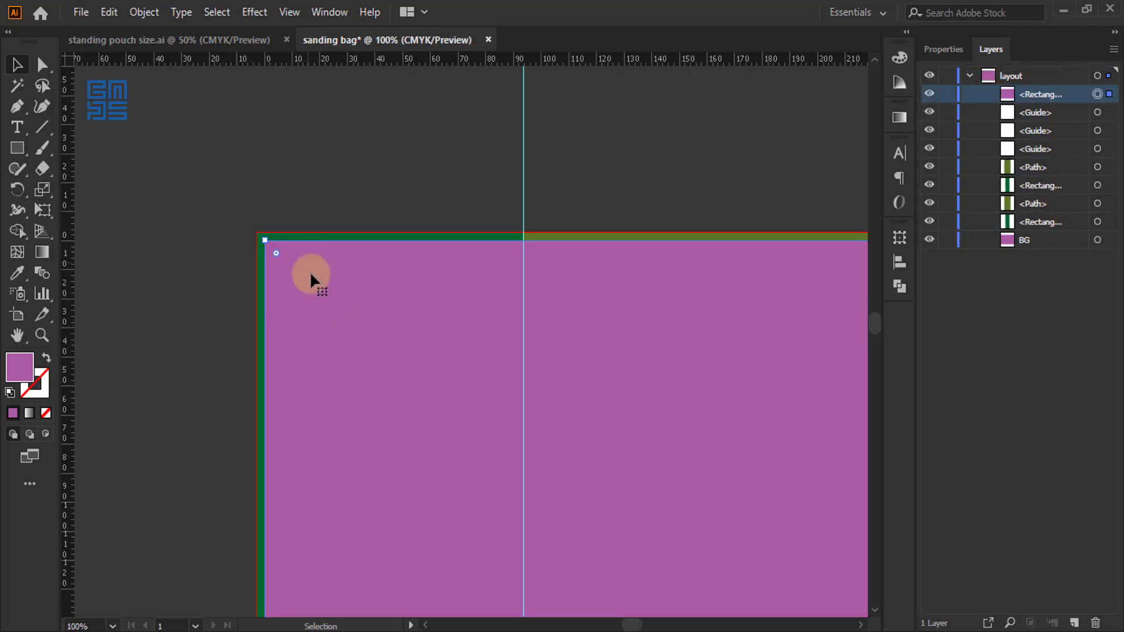
Step: Create trim marks from the inset rectangle, then delete the rectangle itself
left_click(144, 12)
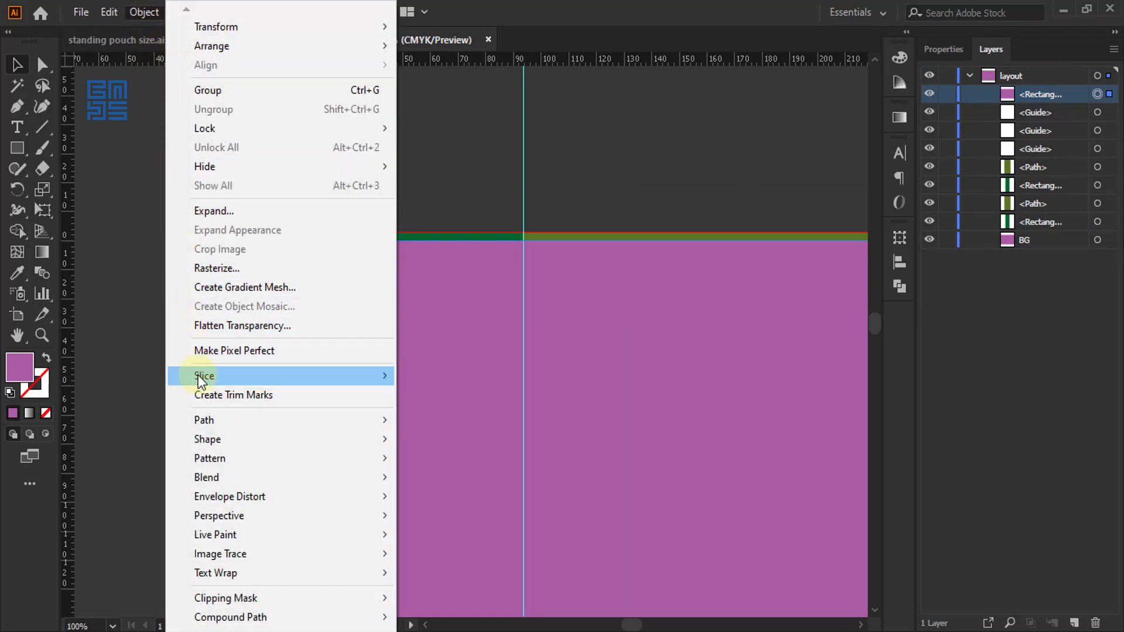
left_click(223, 396)
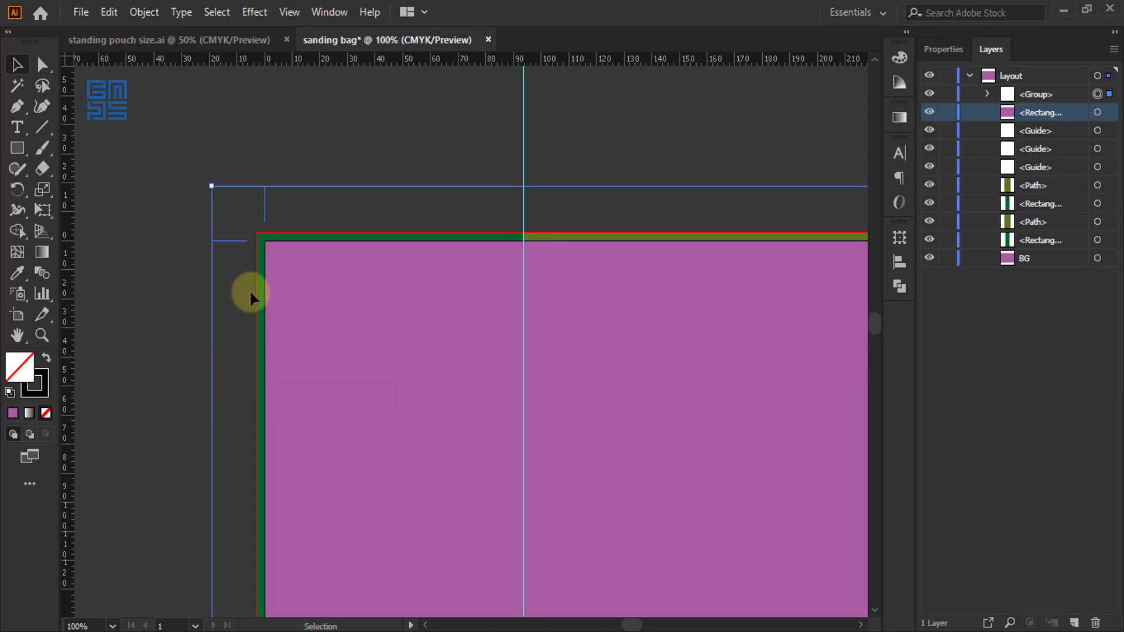
left_click(290, 132)
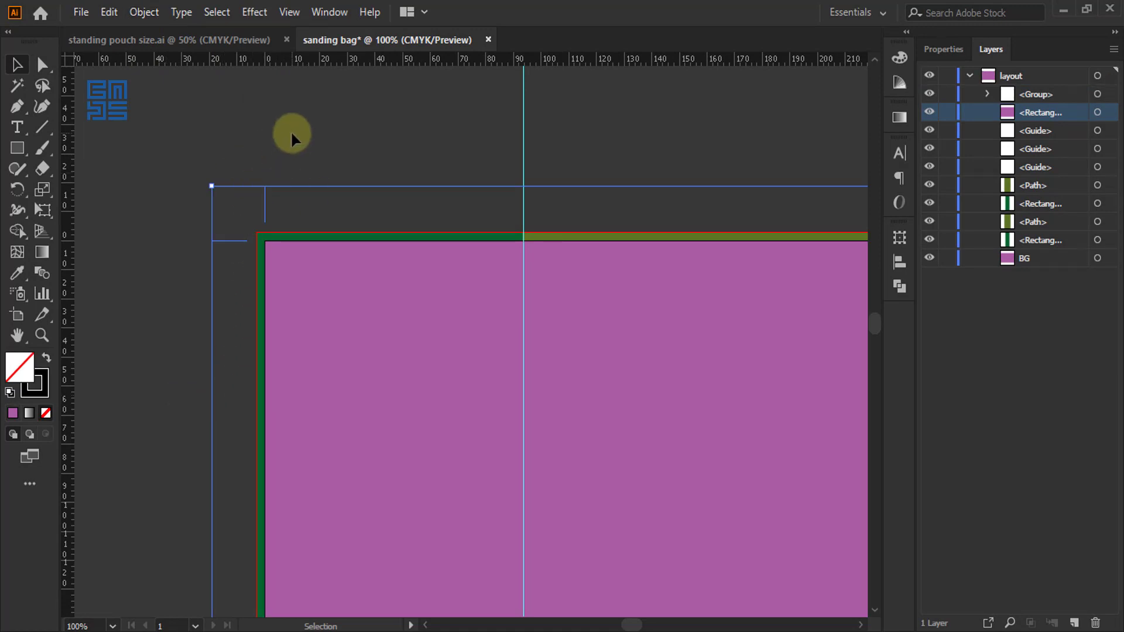
left_click(335, 331)
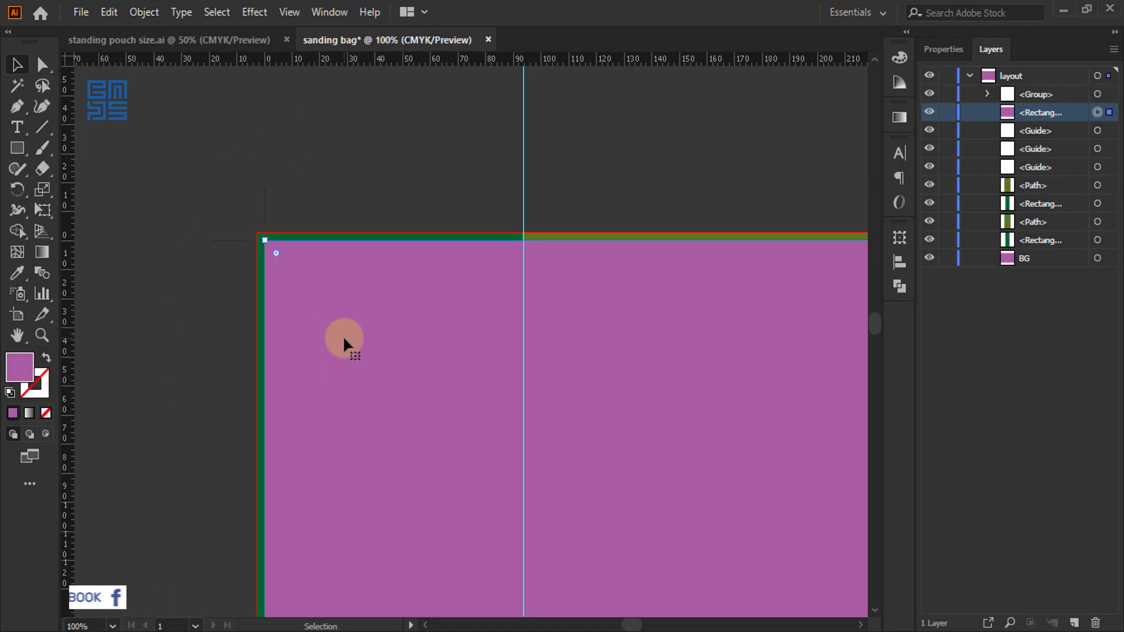
key("Delete")
scroll(244, 188, "down", 1)
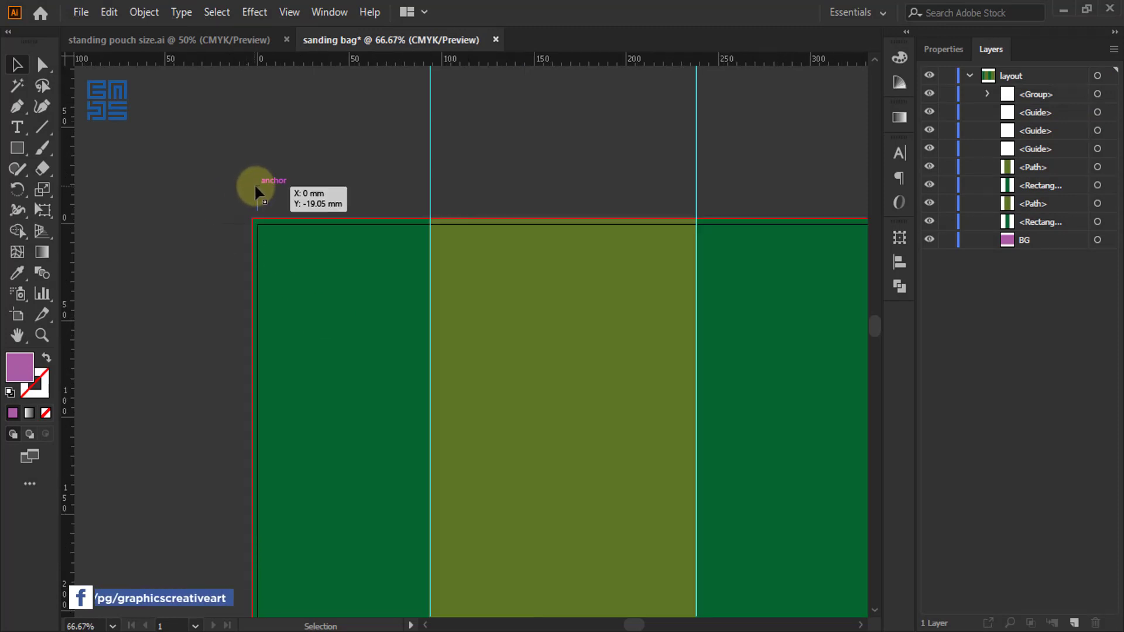
scroll(252, 200, "up", 2)
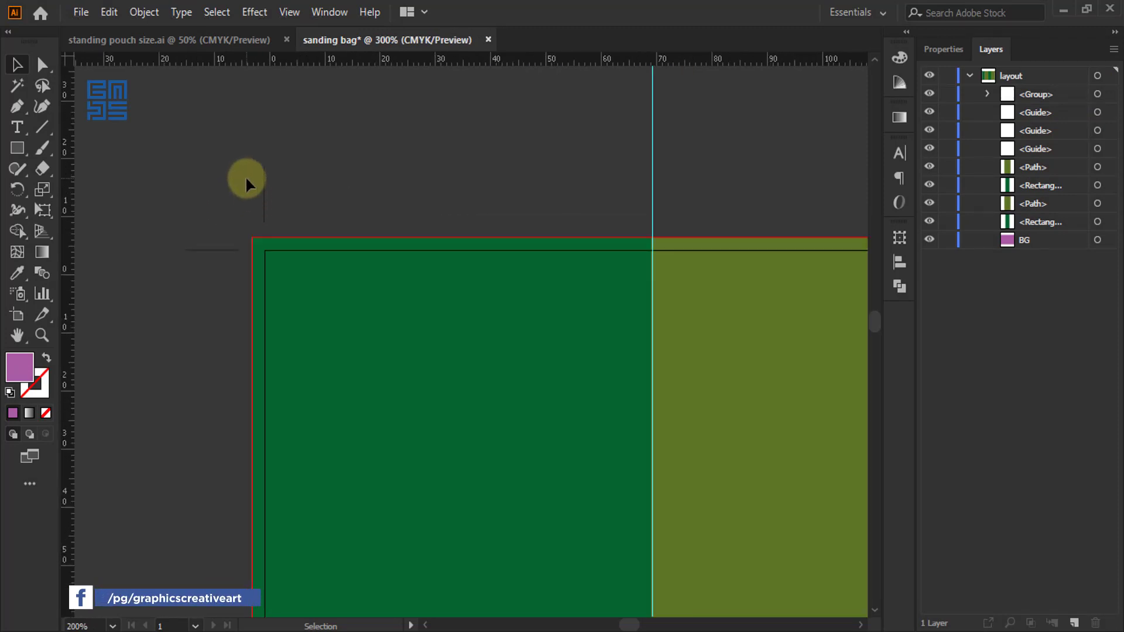
scroll(244, 176, "up", 2)
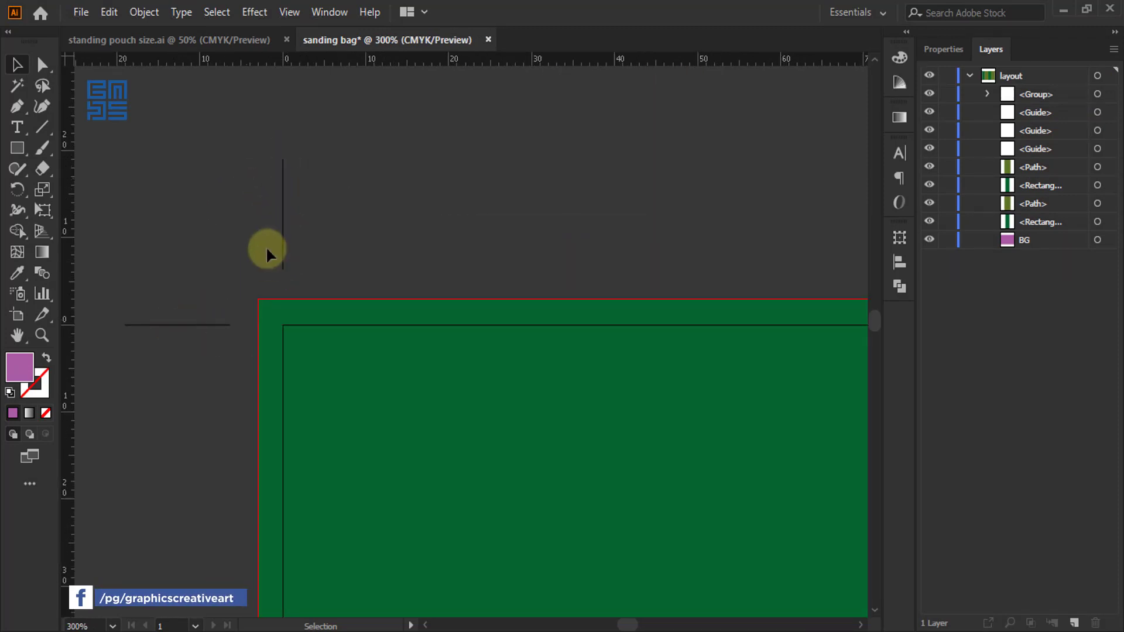
scroll(269, 326, "up", 2)
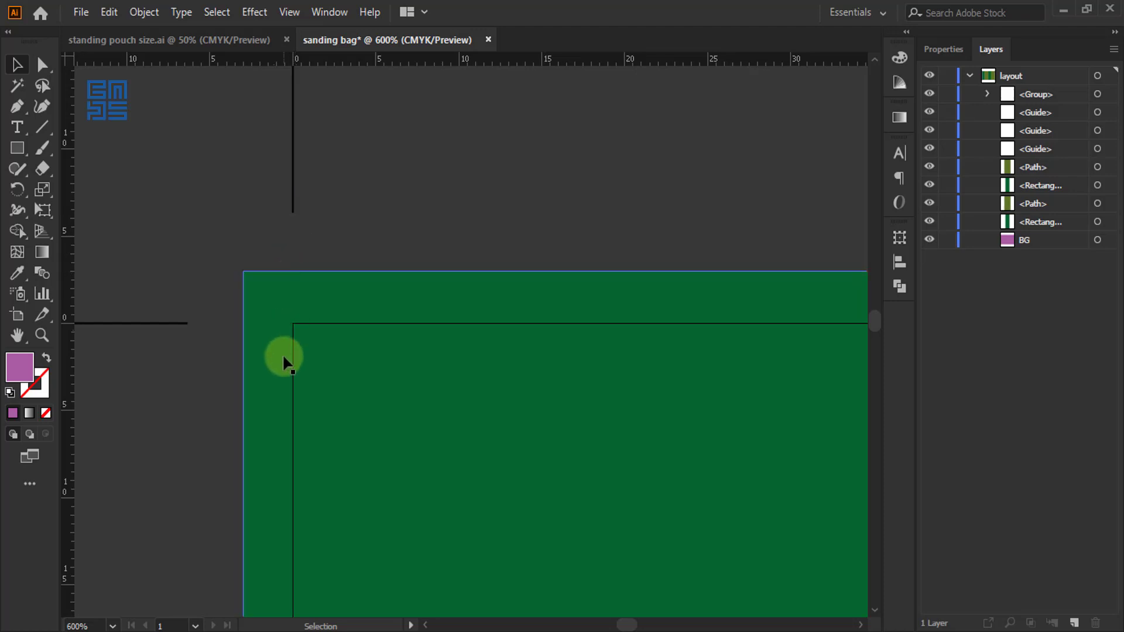
left_click(286, 452)
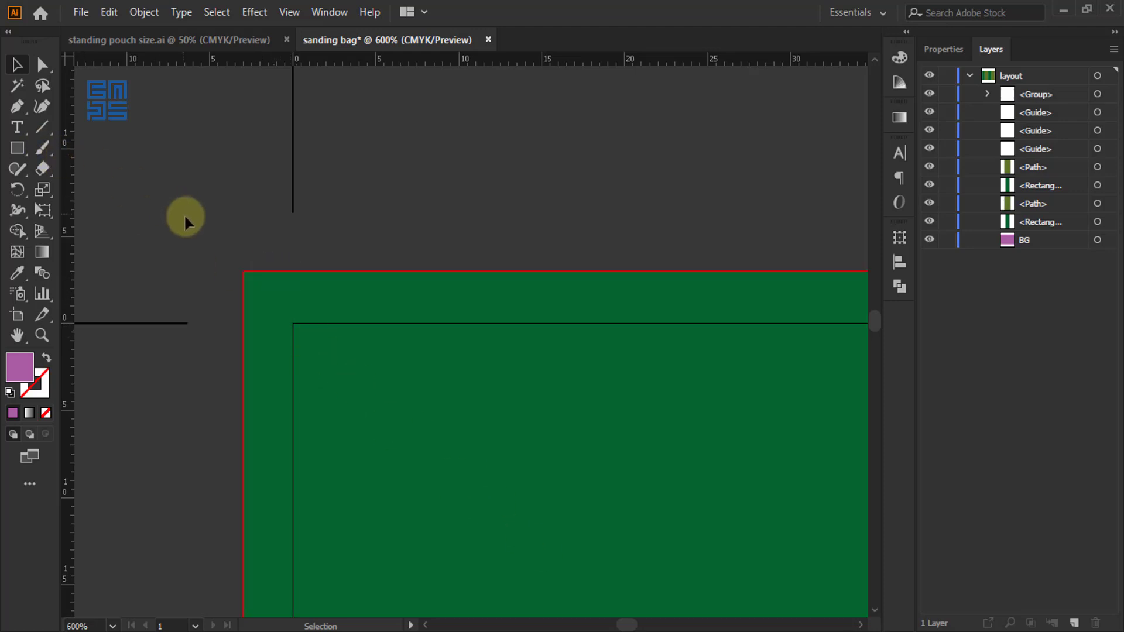
scroll(188, 218, "down", 5)
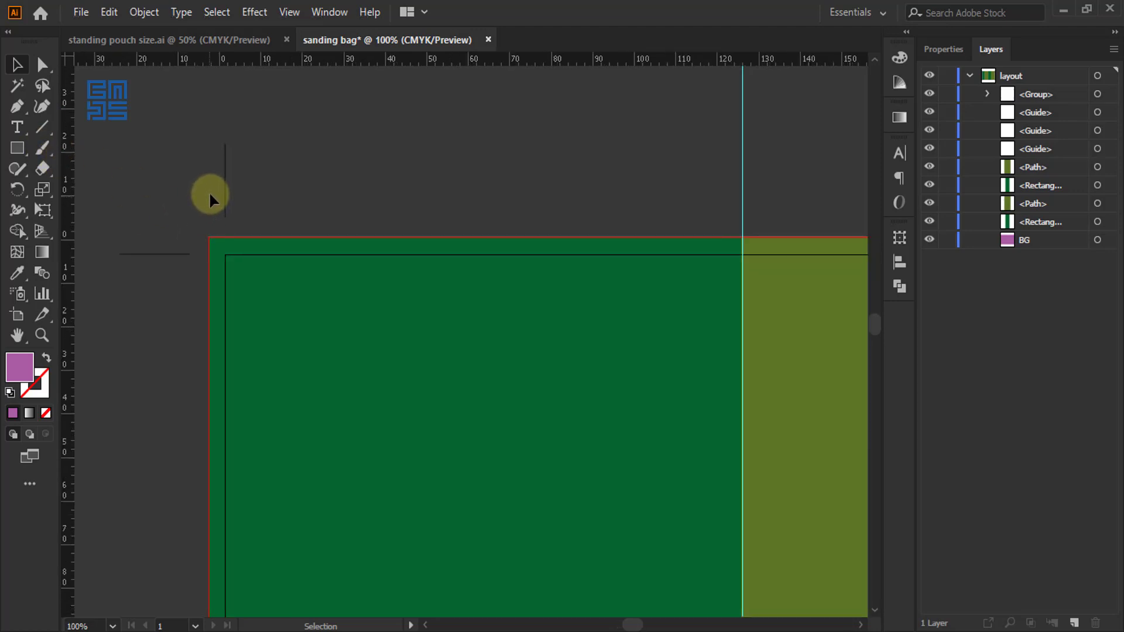
scroll(209, 191, "down", 2)
scroll(188, 175, "down", 2)
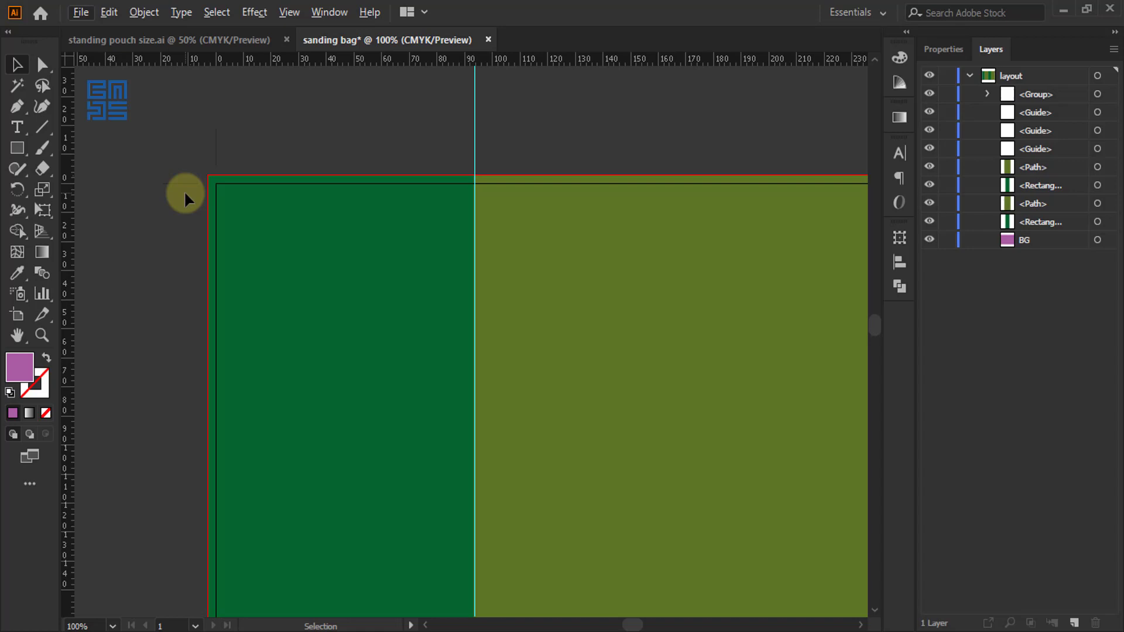
left_click(223, 198)
scroll(246, 261, "up", 3)
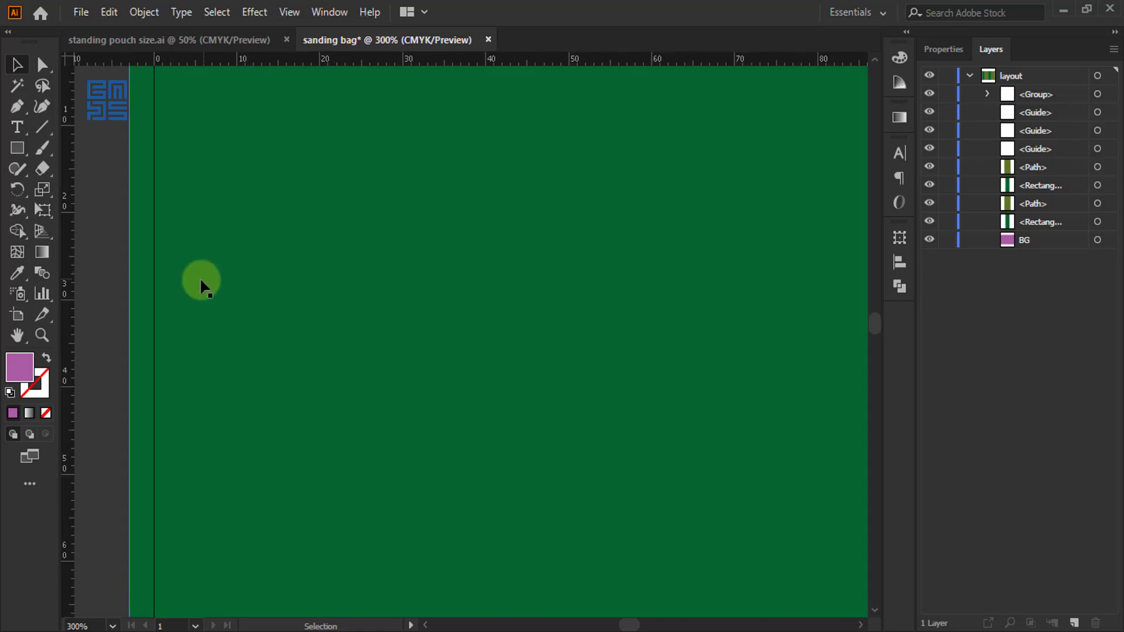
scroll(154, 275, "up", 1)
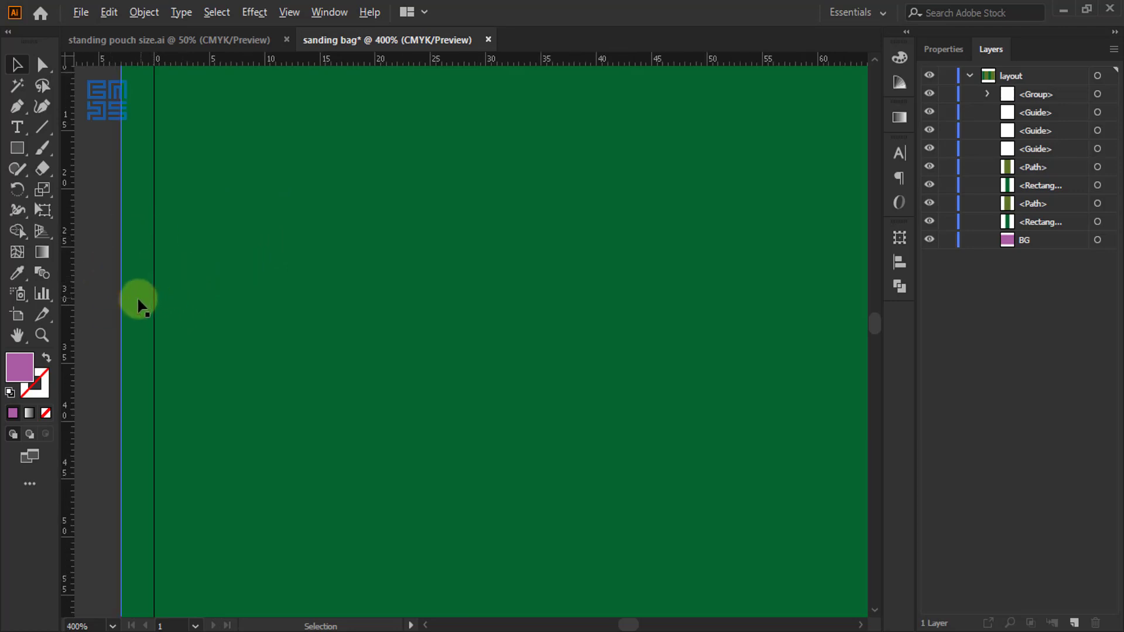
scroll(137, 297, "down", 2)
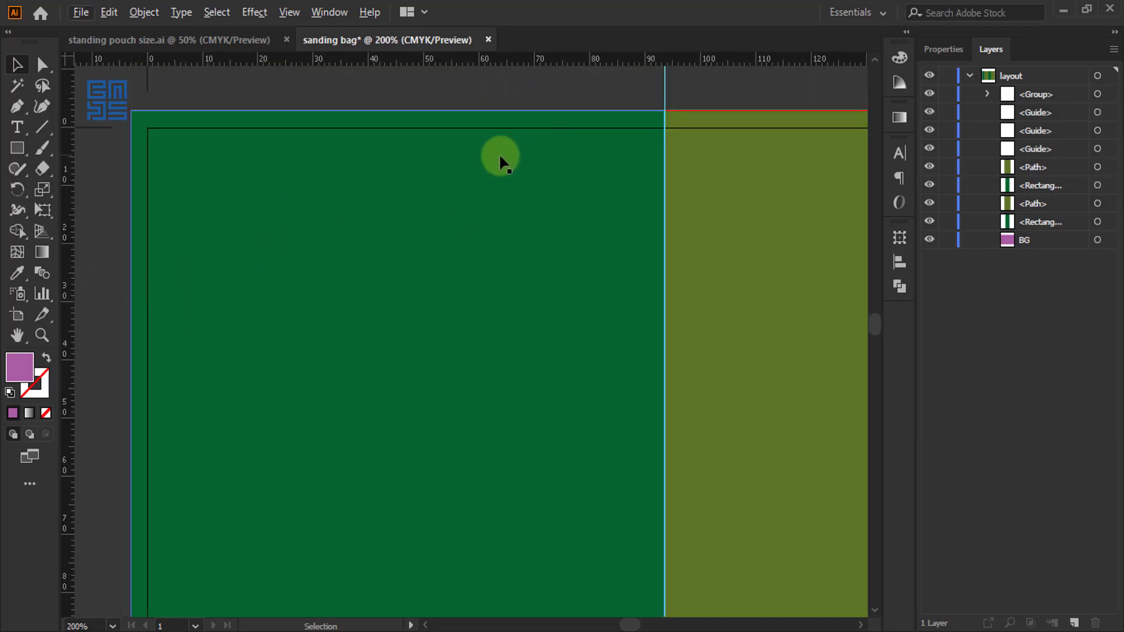
scroll(296, 196, "down", 3)
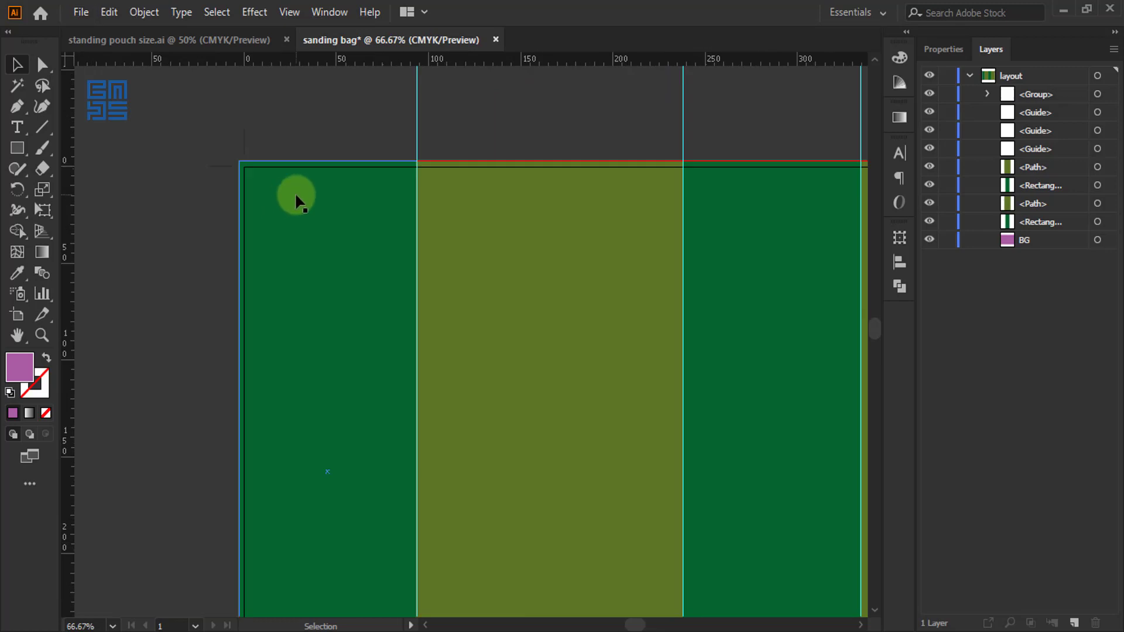
scroll(376, 182, "up", 1)
scroll(226, 193, "down", 2)
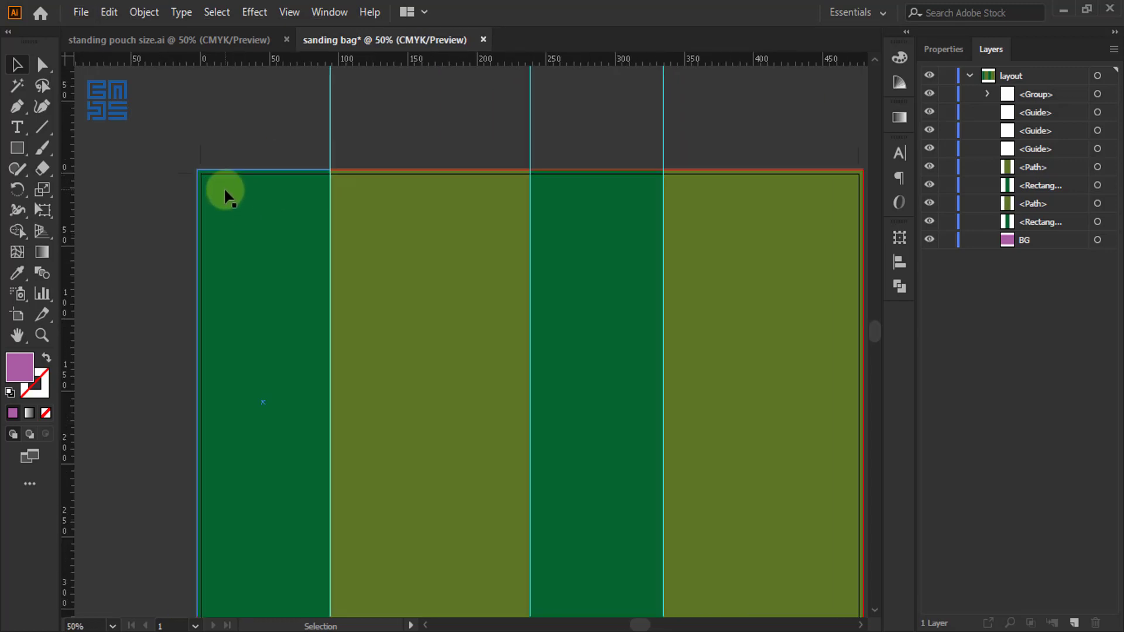
Step: Select all four alternating panels, undoing an accidental drag that moved them
left_click(264, 230)
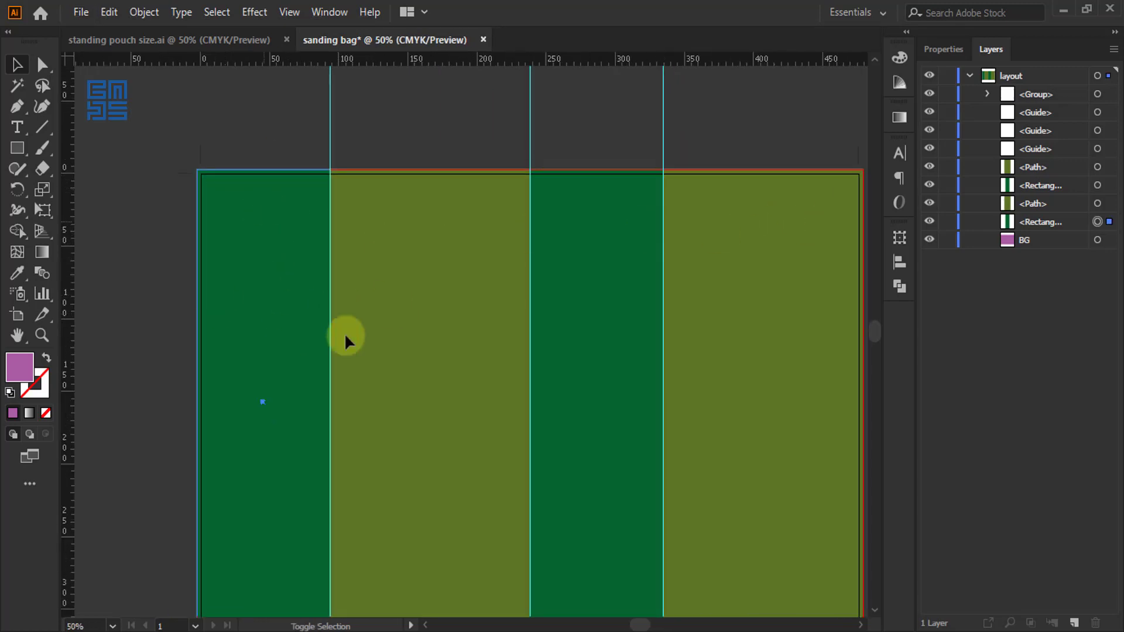
left_click(431, 266, "shift")
left_click(591, 357, "shift")
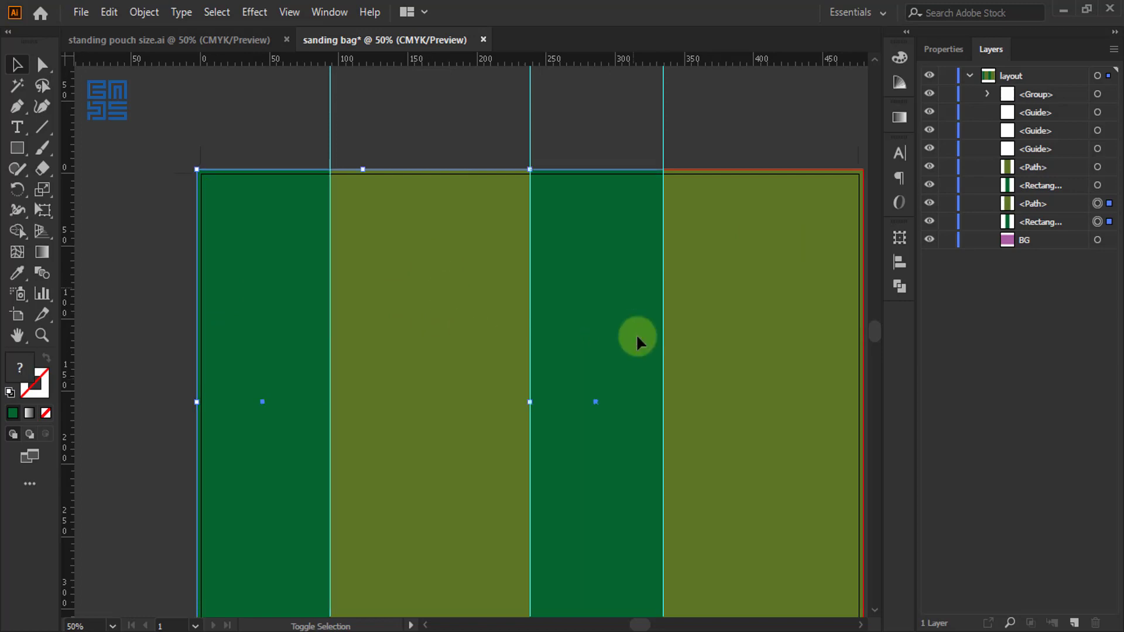
left_click(787, 337, "shift")
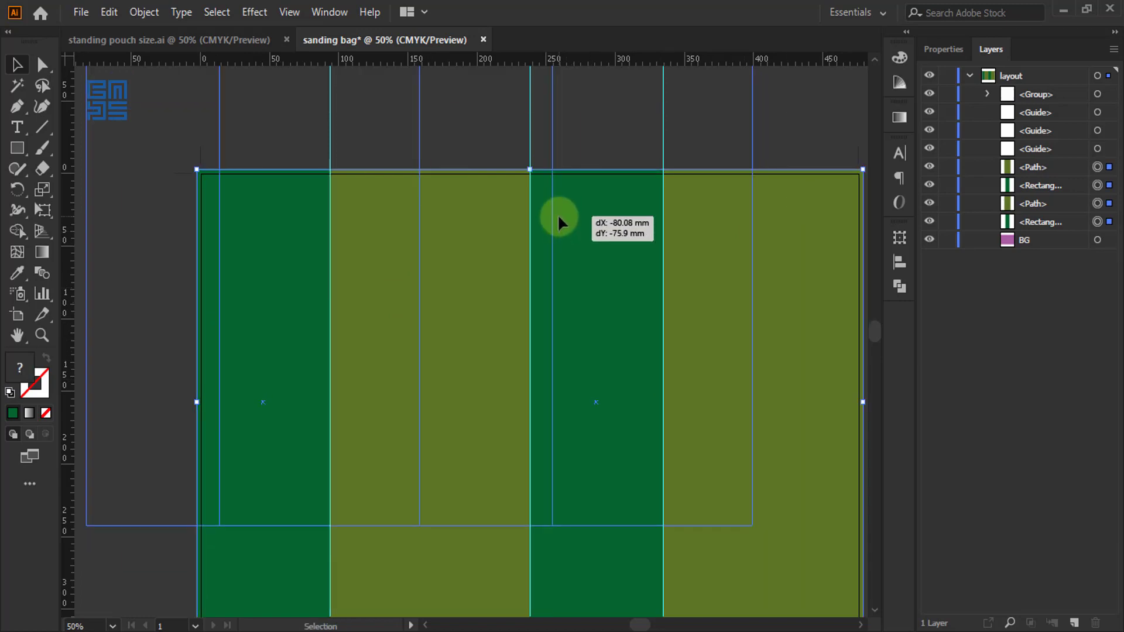
left_click_drag(596, 269, 558, 213)
key("ctrl+z")
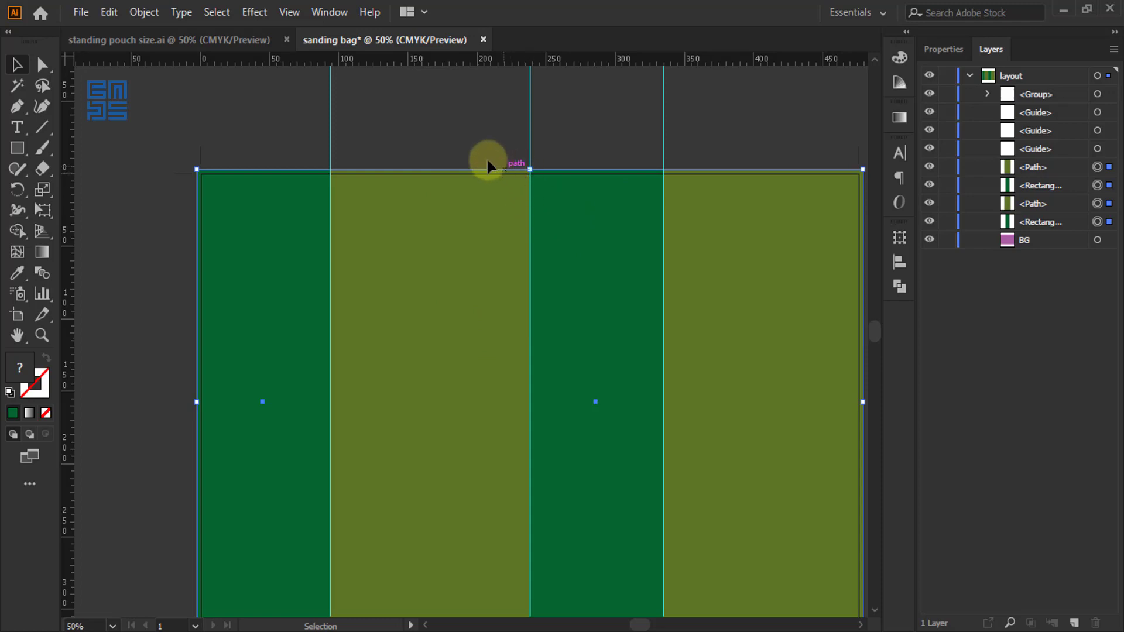
scroll(531, 170, "up", 4)
scroll(533, 173, "up", 2)
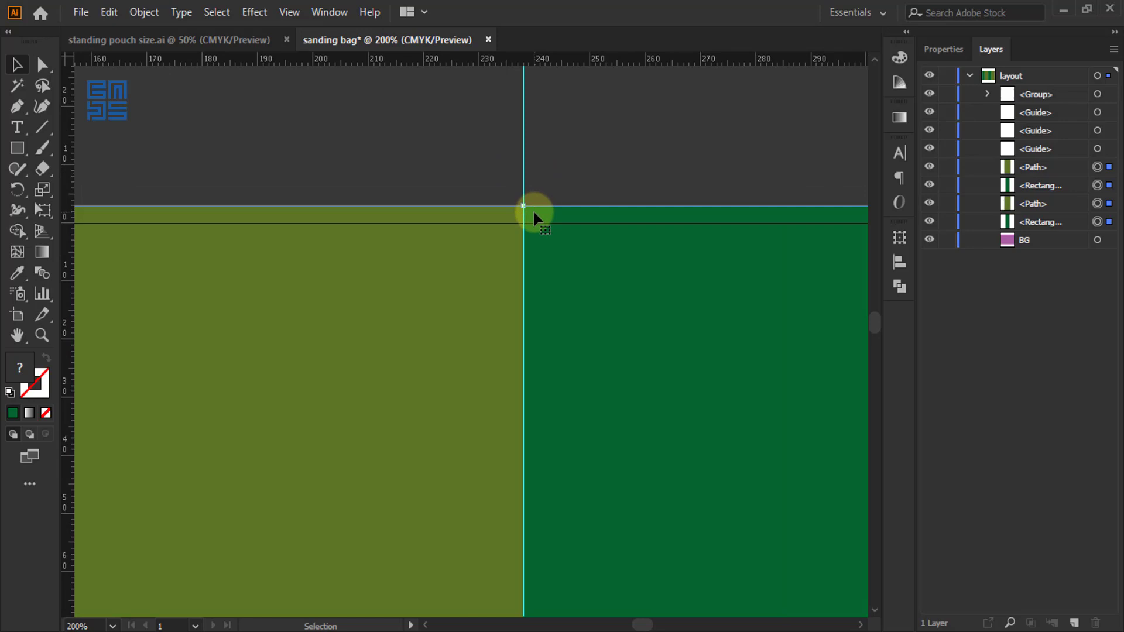
Step: Check the pouch mockup in standing pouch size.ai, then return to the sanding bag document
left_click(260, 40)
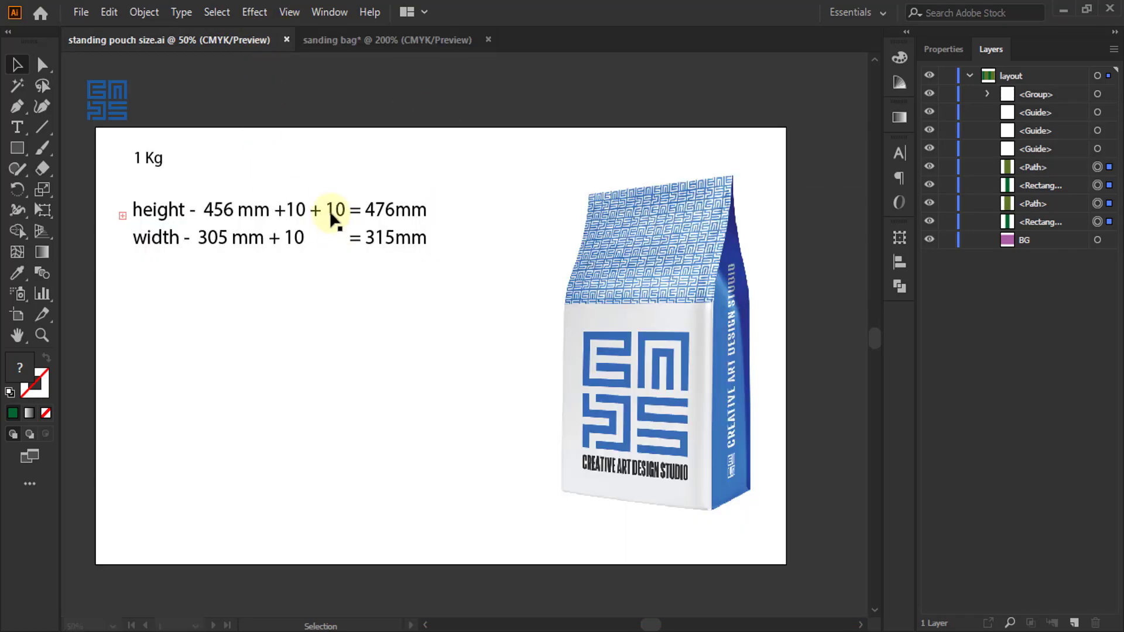
left_click(615, 197)
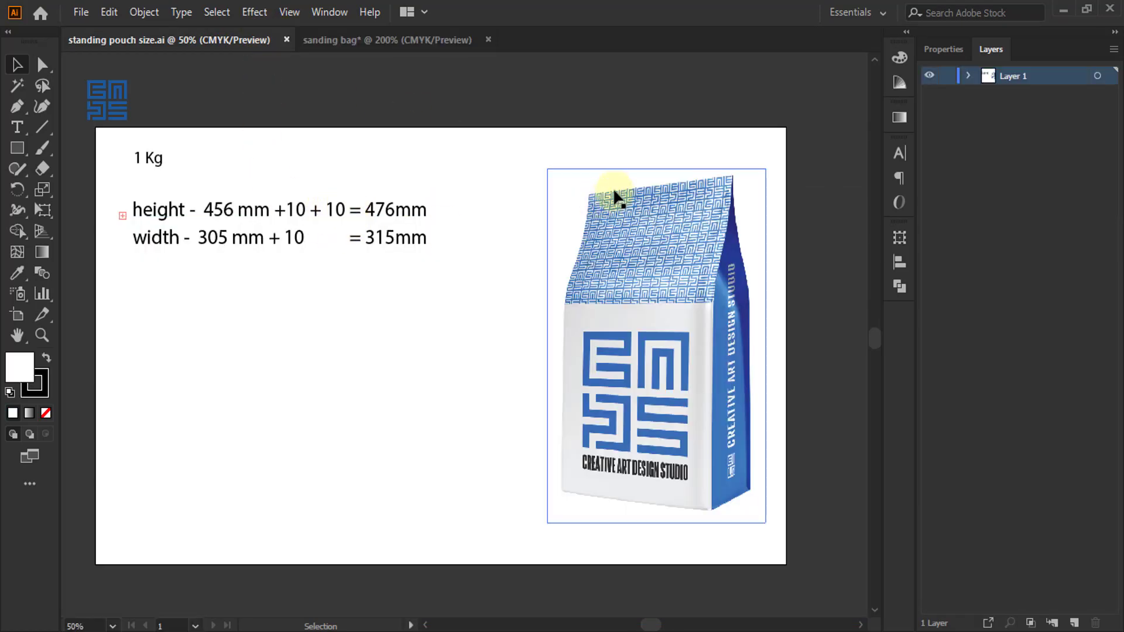
left_click(391, 102)
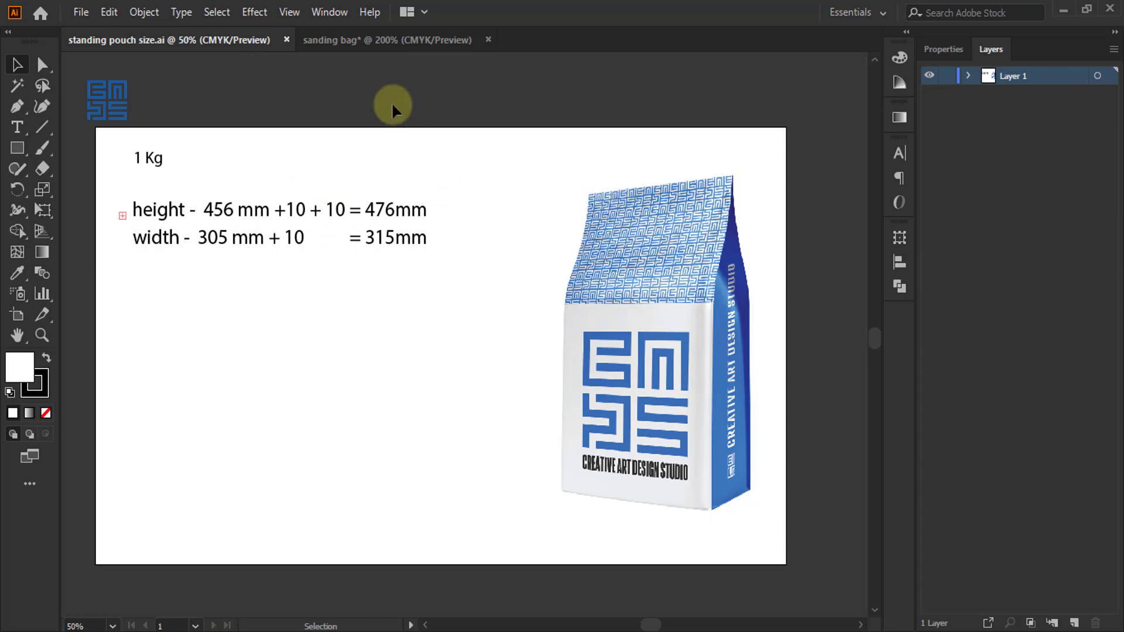
left_click(357, 39)
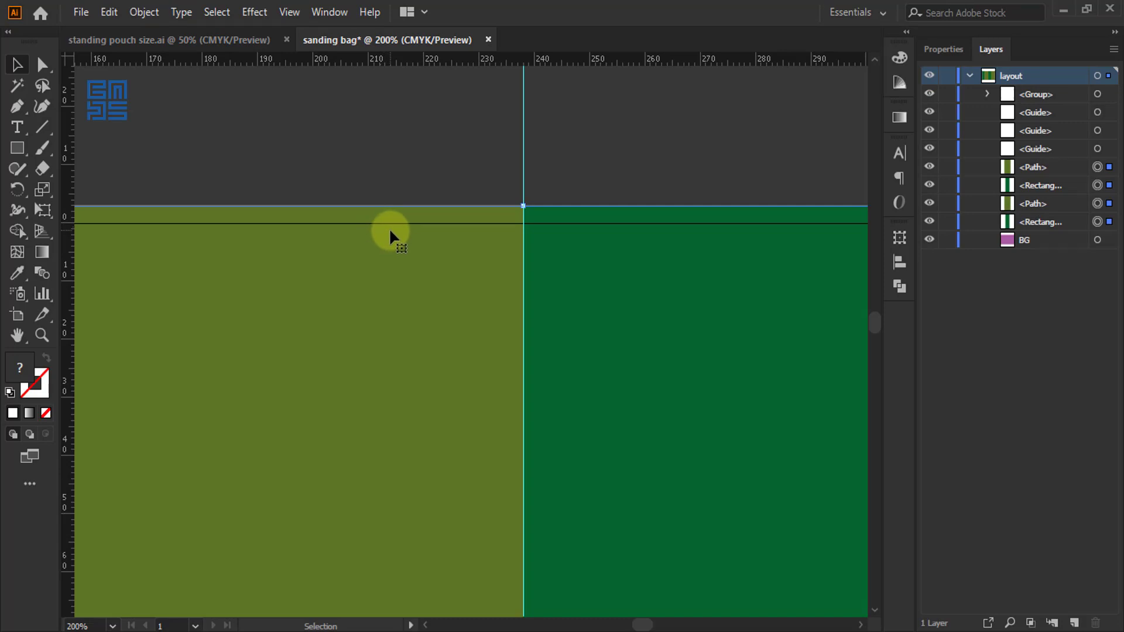
Step: Show the Transform panel with the selected panels' 482 × 321 mm size
scroll(527, 249, "up", 2)
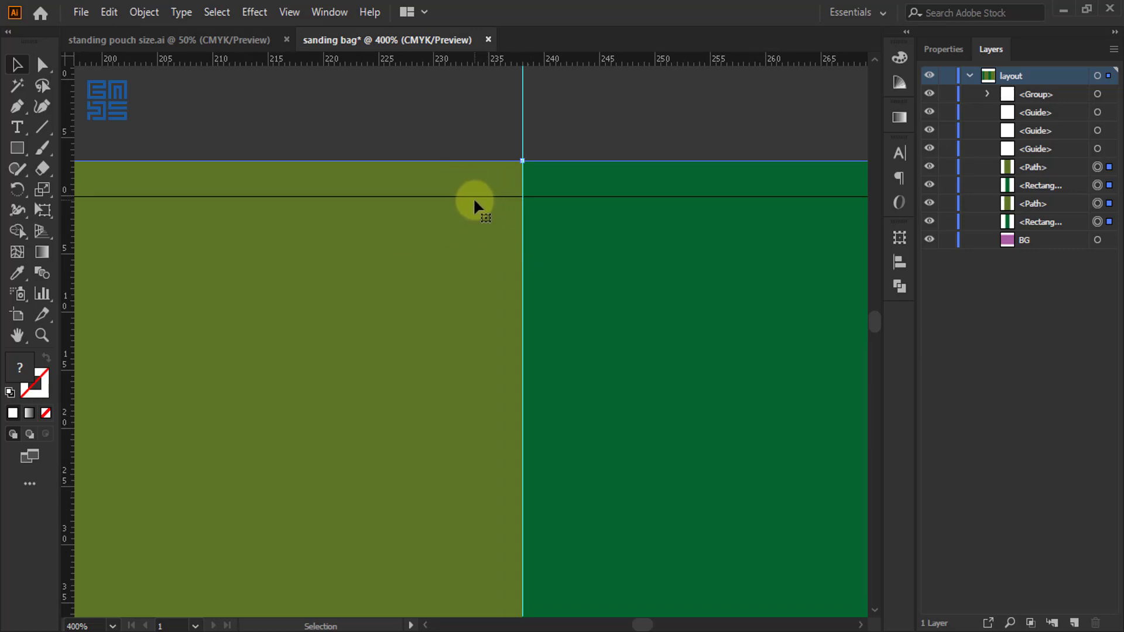
scroll(488, 299, "down", 1)
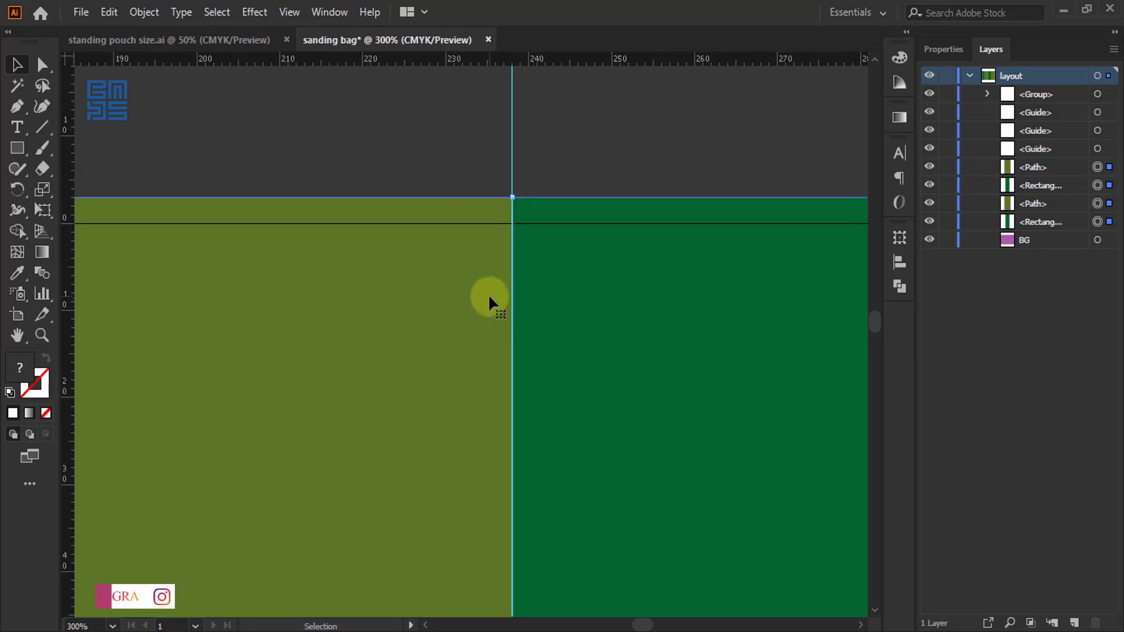
scroll(475, 241, "down", 2)
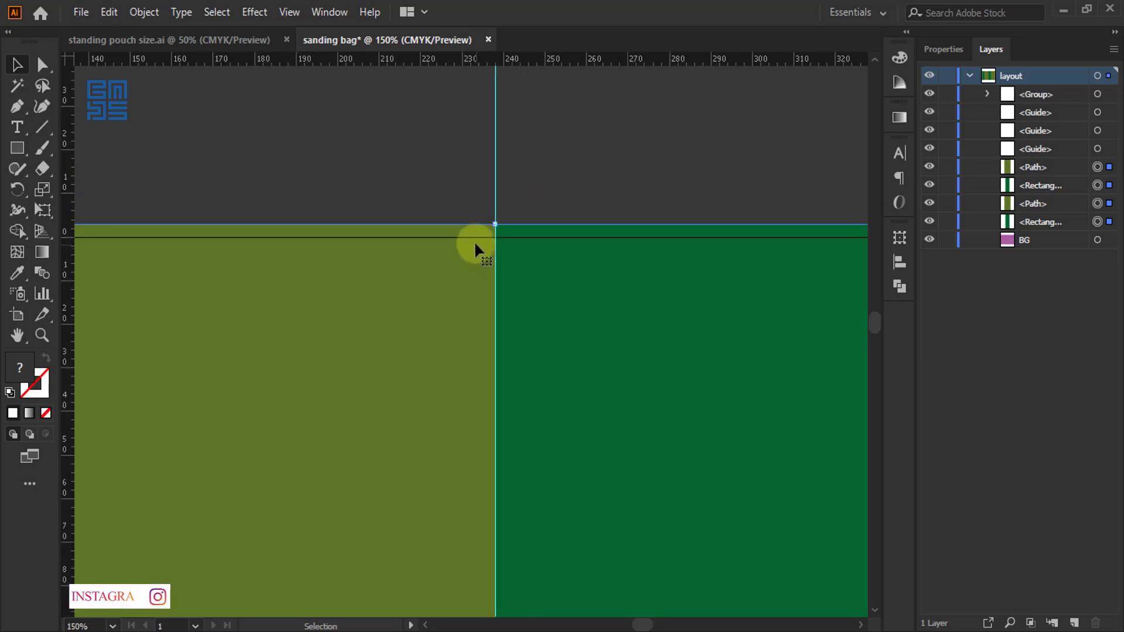
left_click(329, 11)
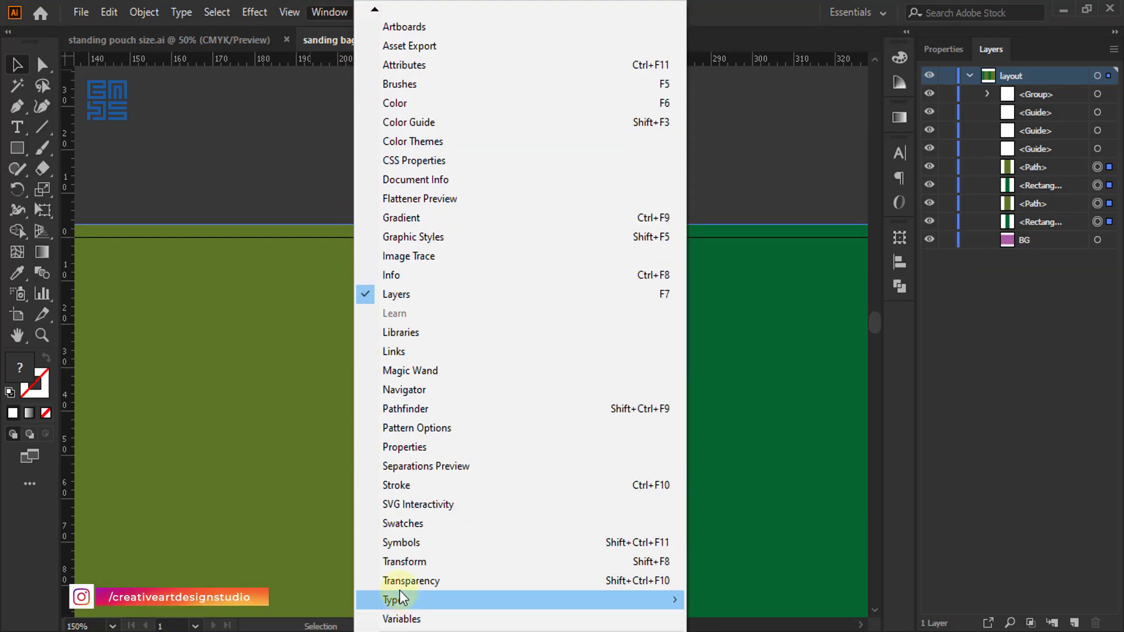
left_click(406, 561)
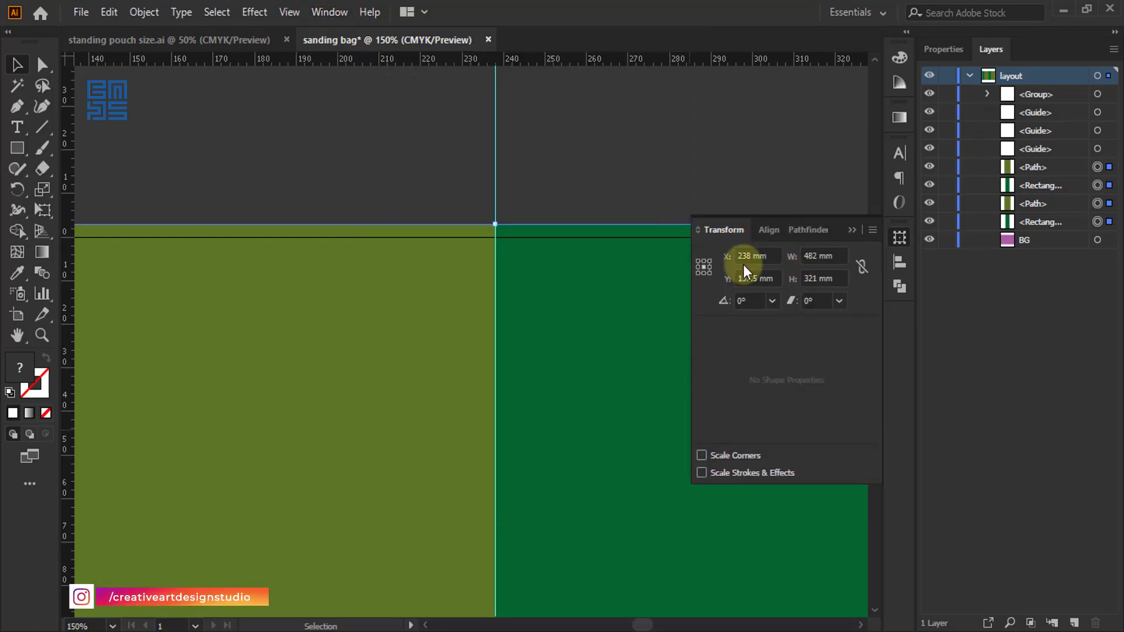
Step: Resize the four panels to 308 mm high, anchored at the bottom-middle reference point
left_click(704, 274)
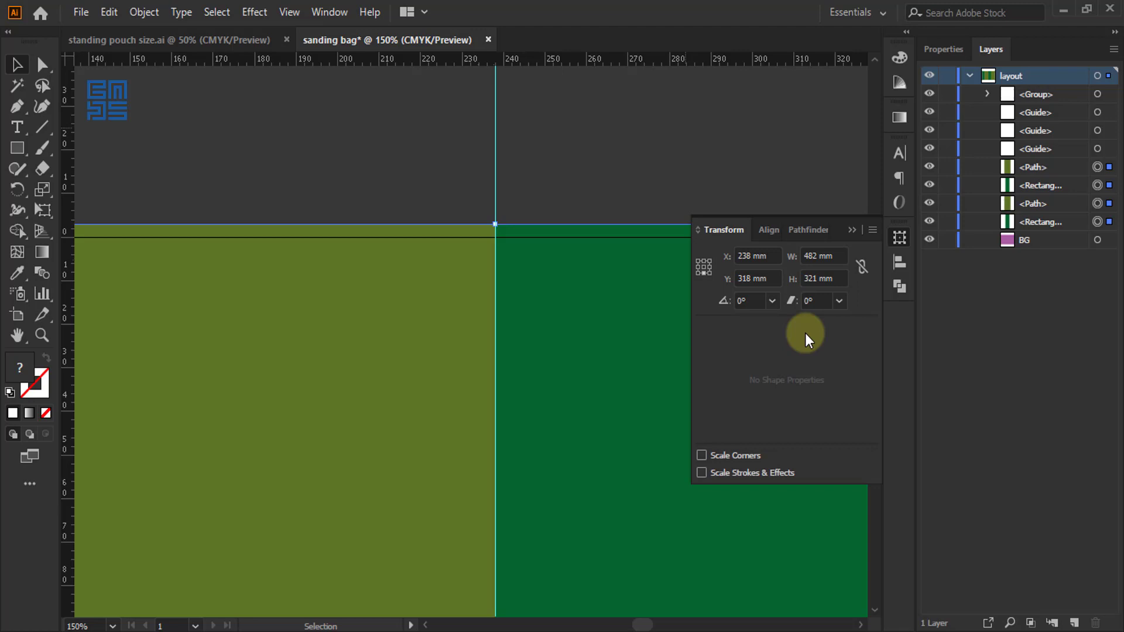
left_click(814, 281)
type("3")
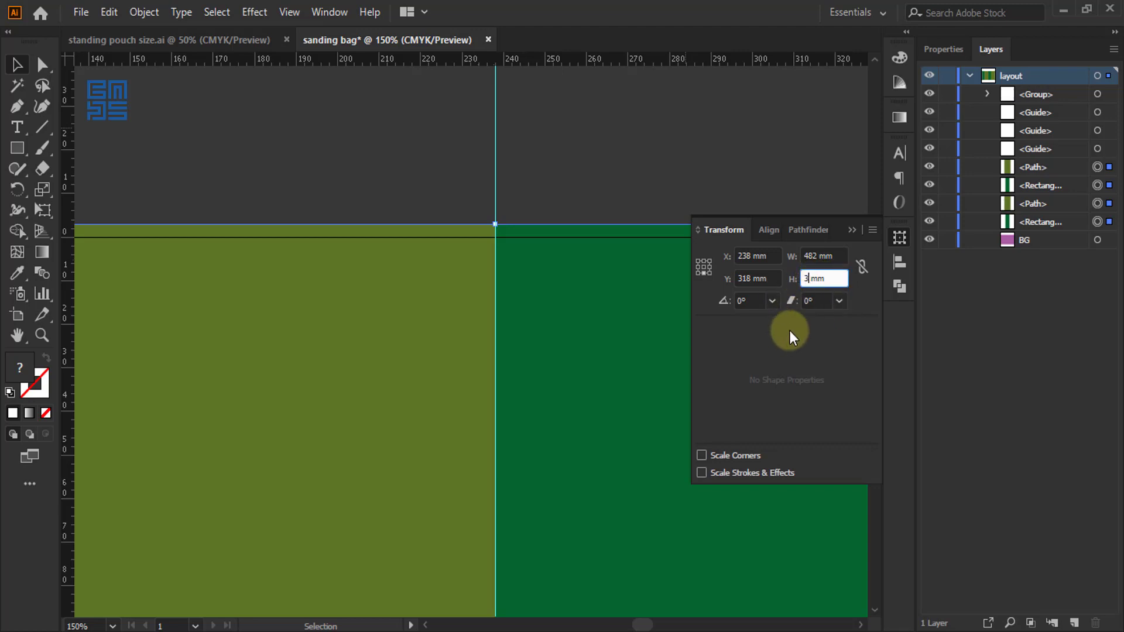
type("08")
key("Return")
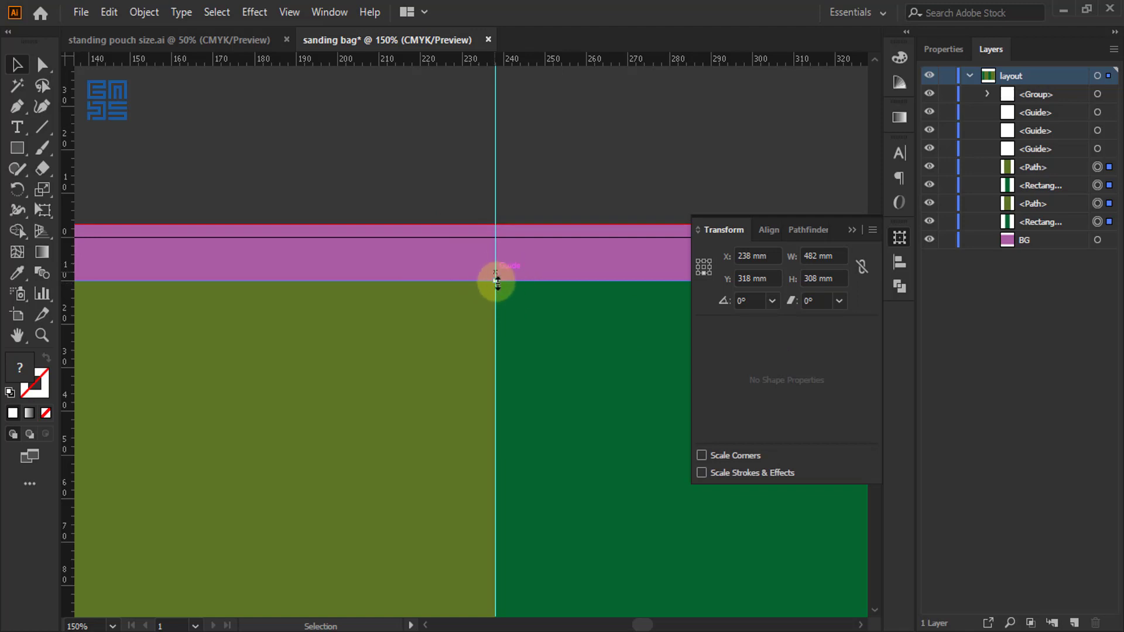
left_click(852, 231)
scroll(447, 231, "down", 4)
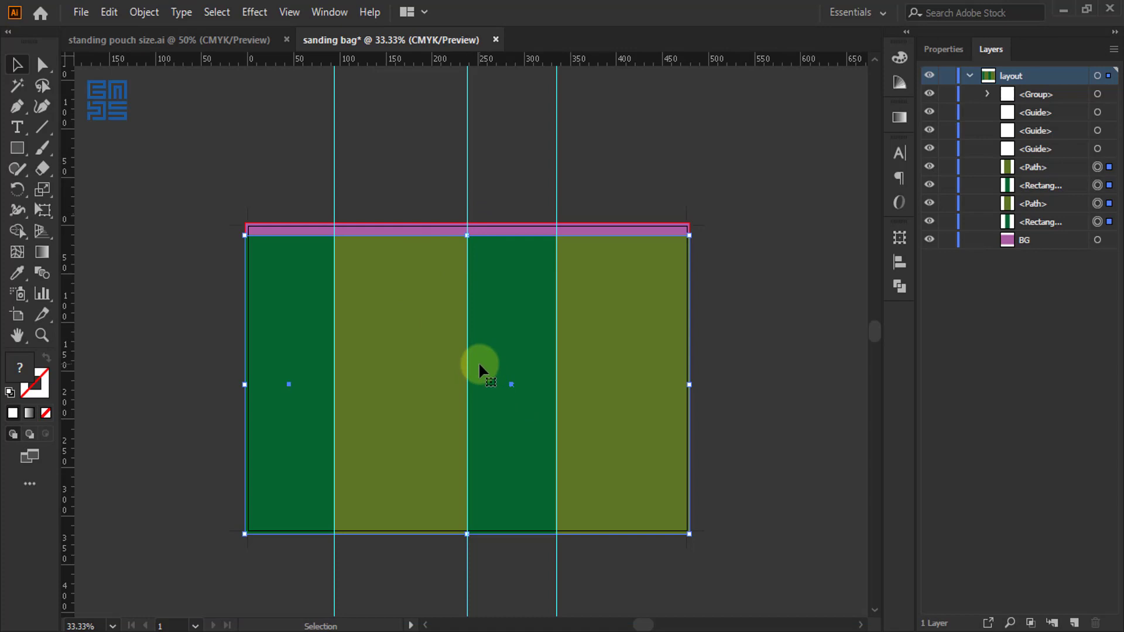
Step: Offset the four panel paths by -10 mm to create inset safe-area outlines
left_click(143, 13)
mouse_move(203, 420)
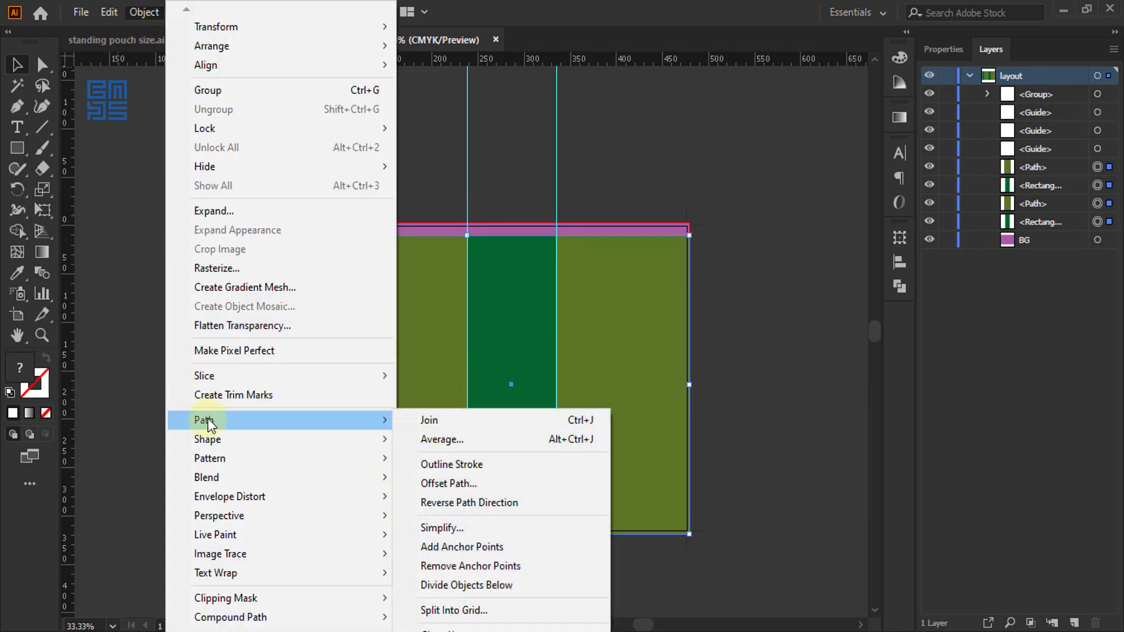
left_click(447, 484)
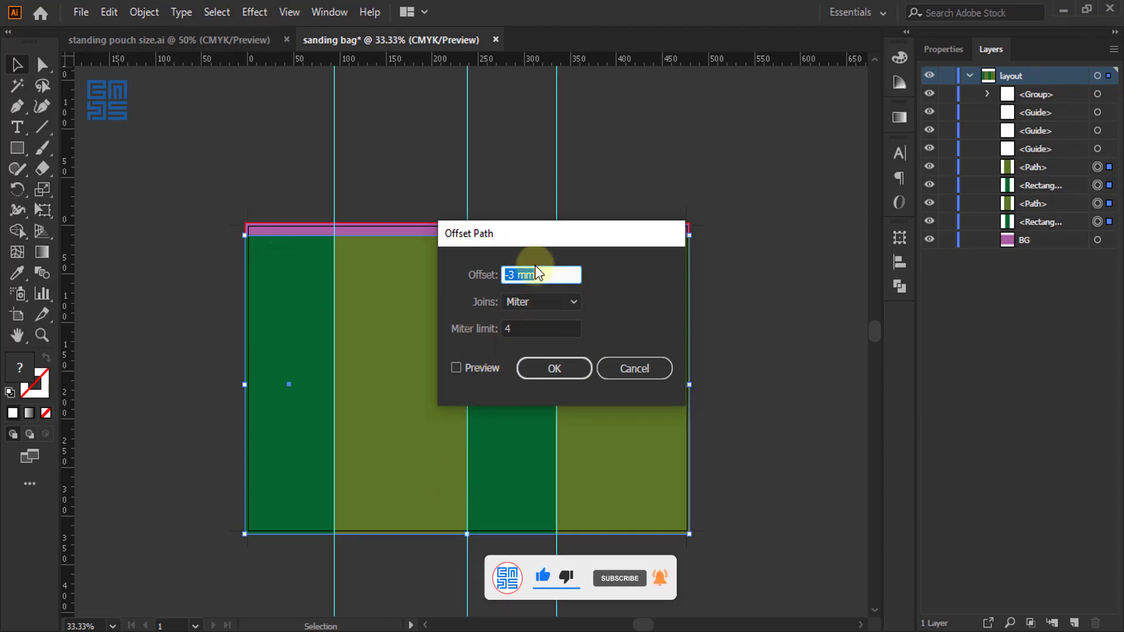
left_click(514, 275)
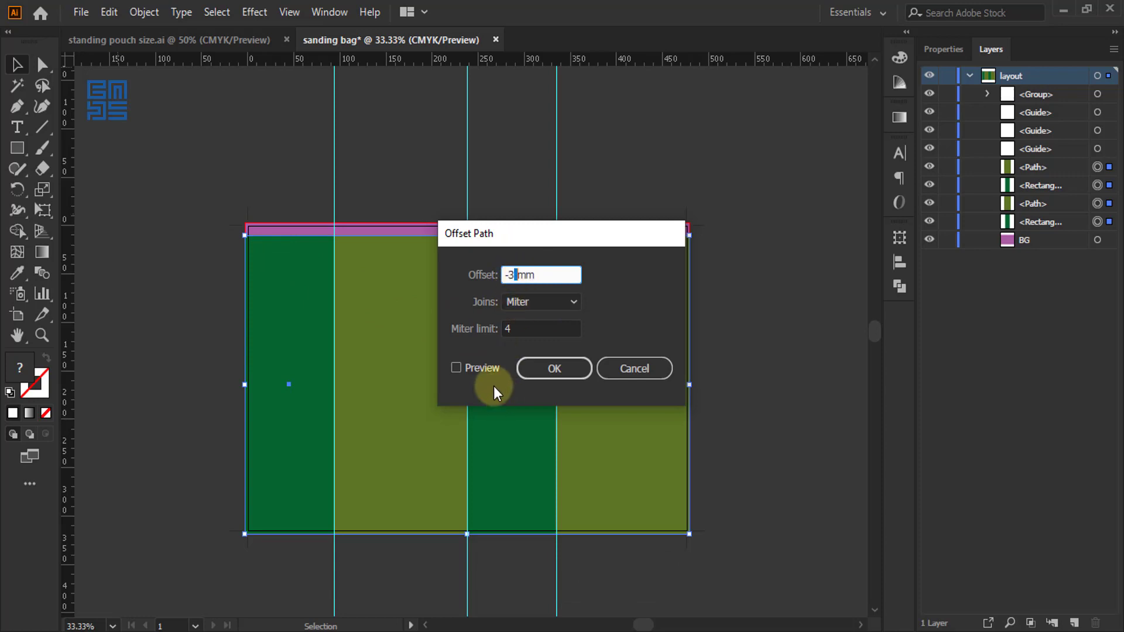
key("BackSpace")
key("BackSpace")
type("10")
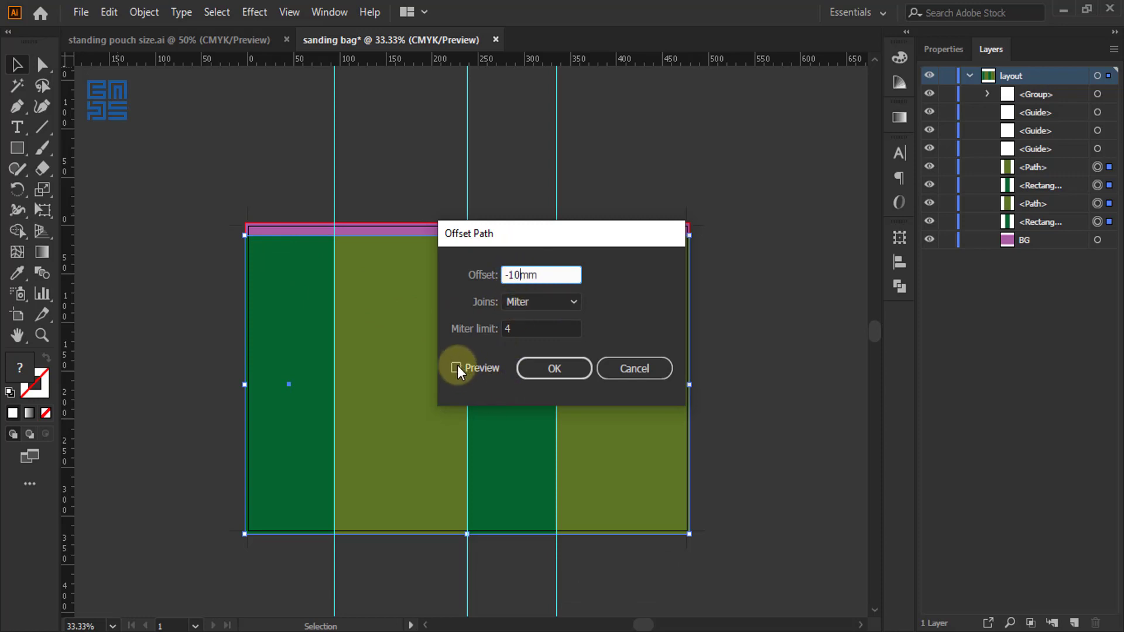
left_click(457, 367)
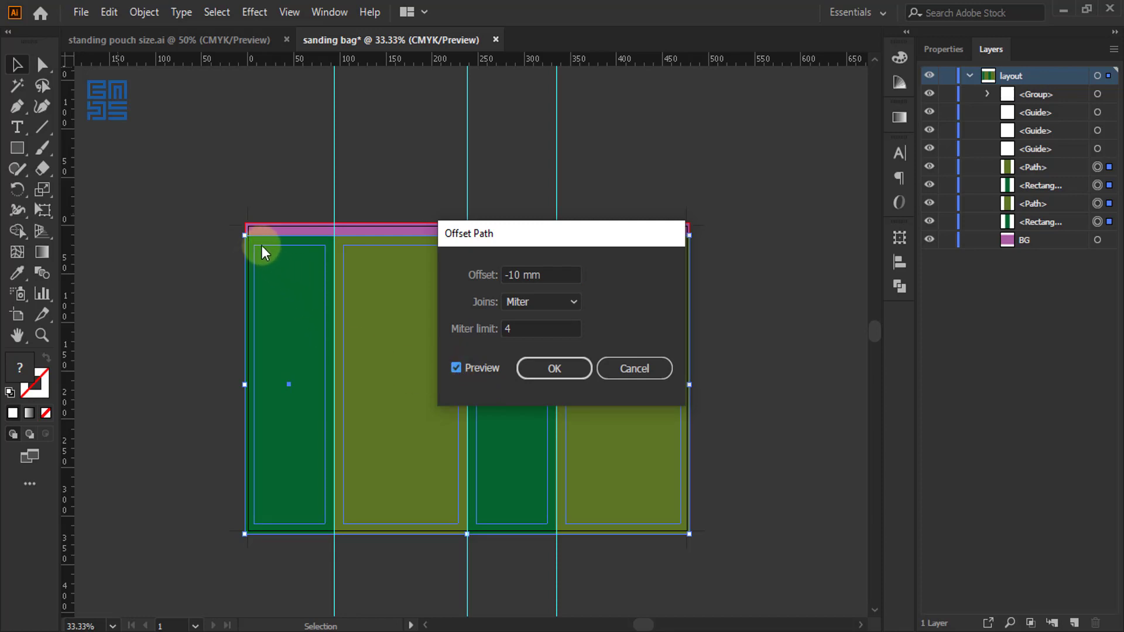
left_click(554, 369)
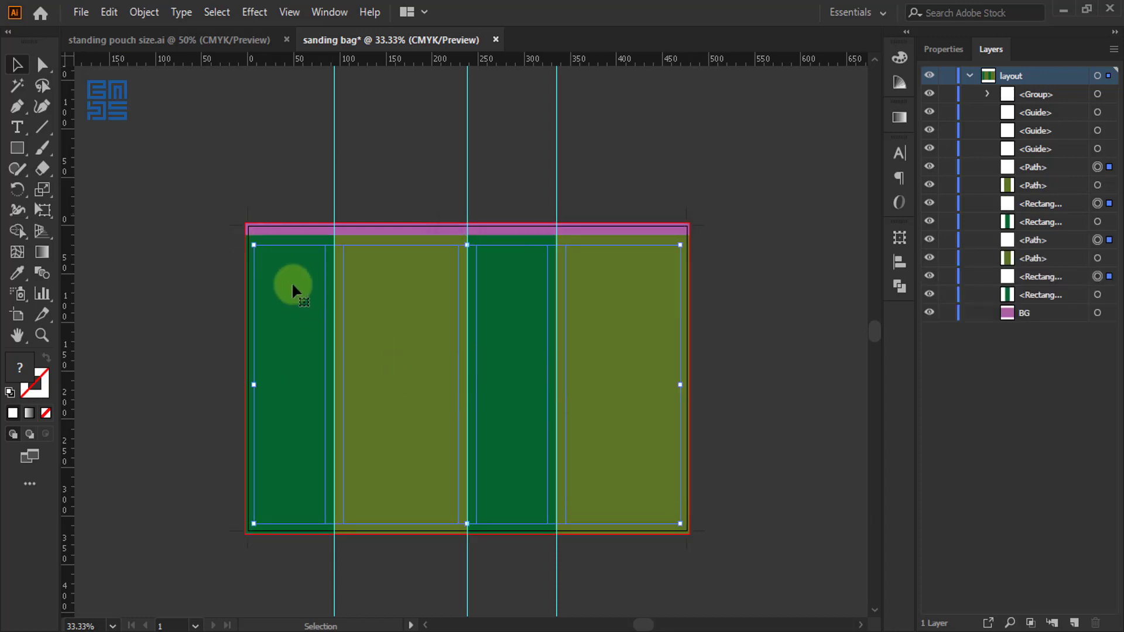
Step: Convert the selected 10 mm inset outlines into guides with Make Guides
scroll(276, 258, "up", 1)
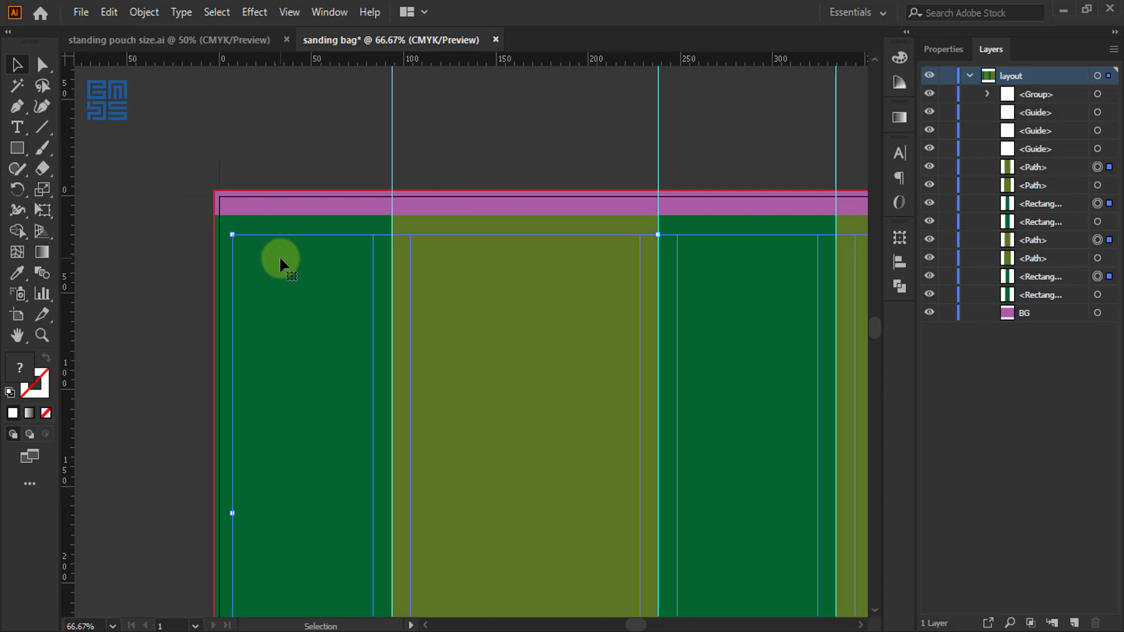
scroll(280, 255, "up", 1)
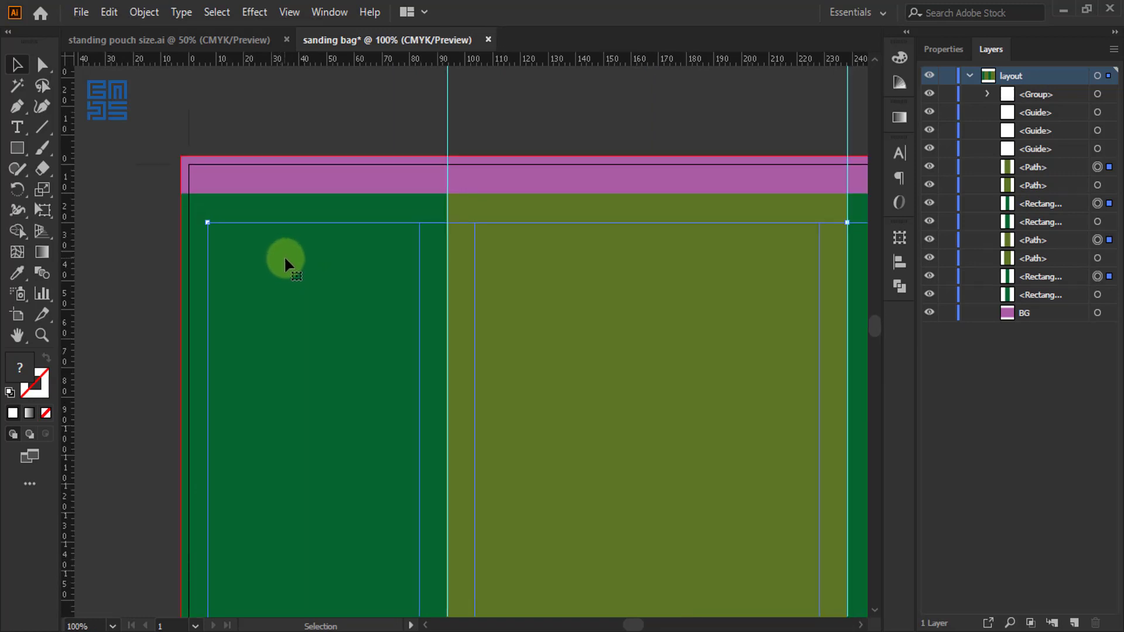
right_click(370, 226)
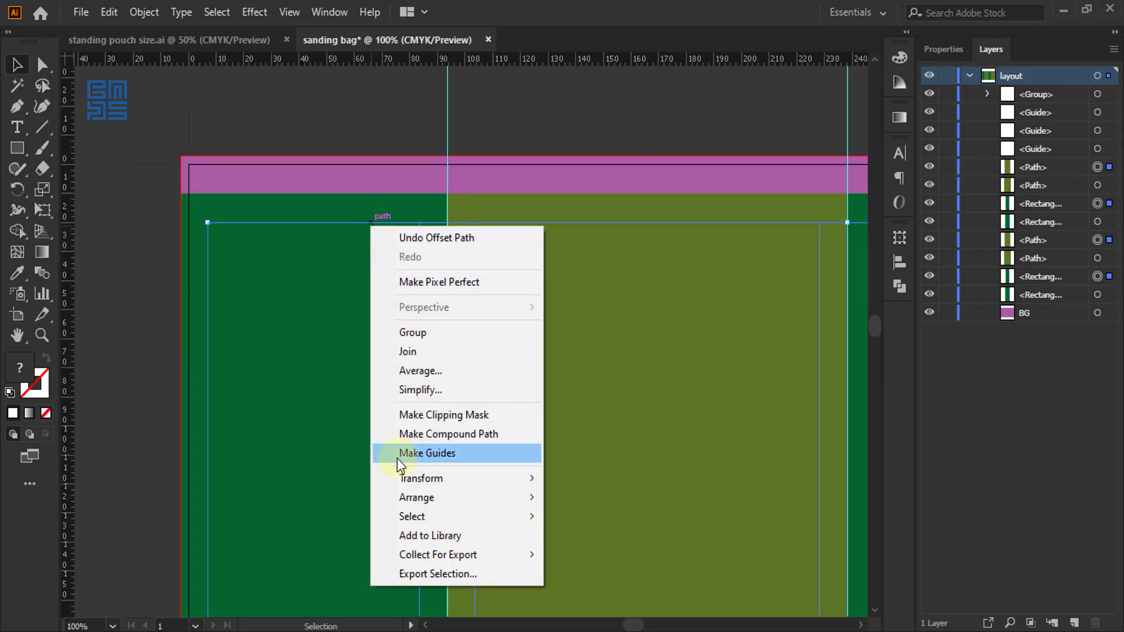
left_click(421, 454)
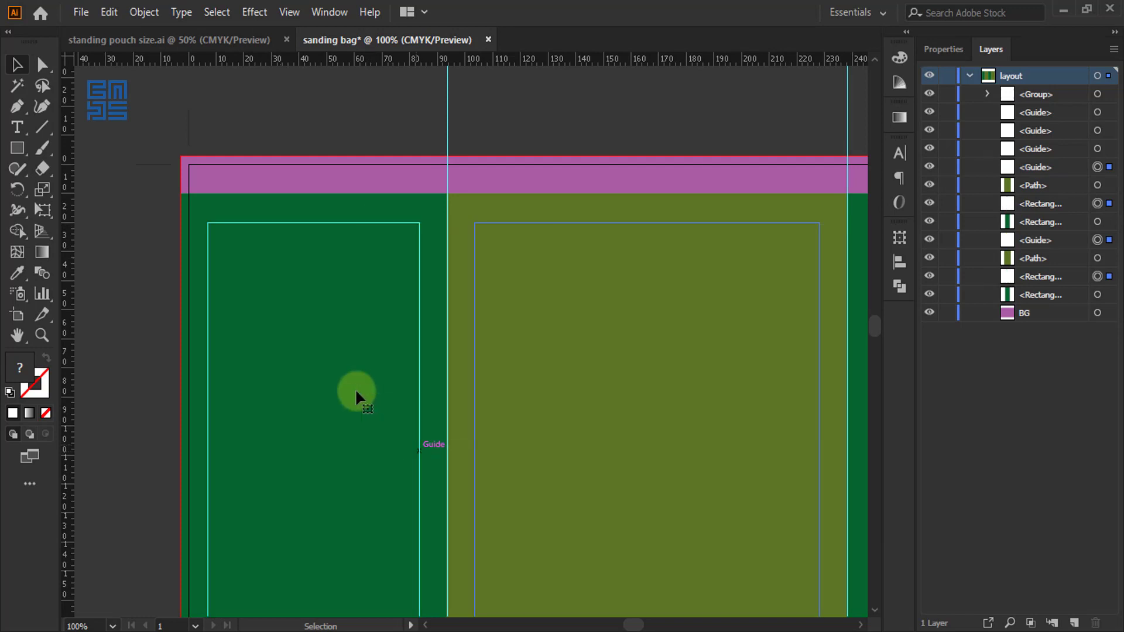
scroll(235, 320, "down", 2)
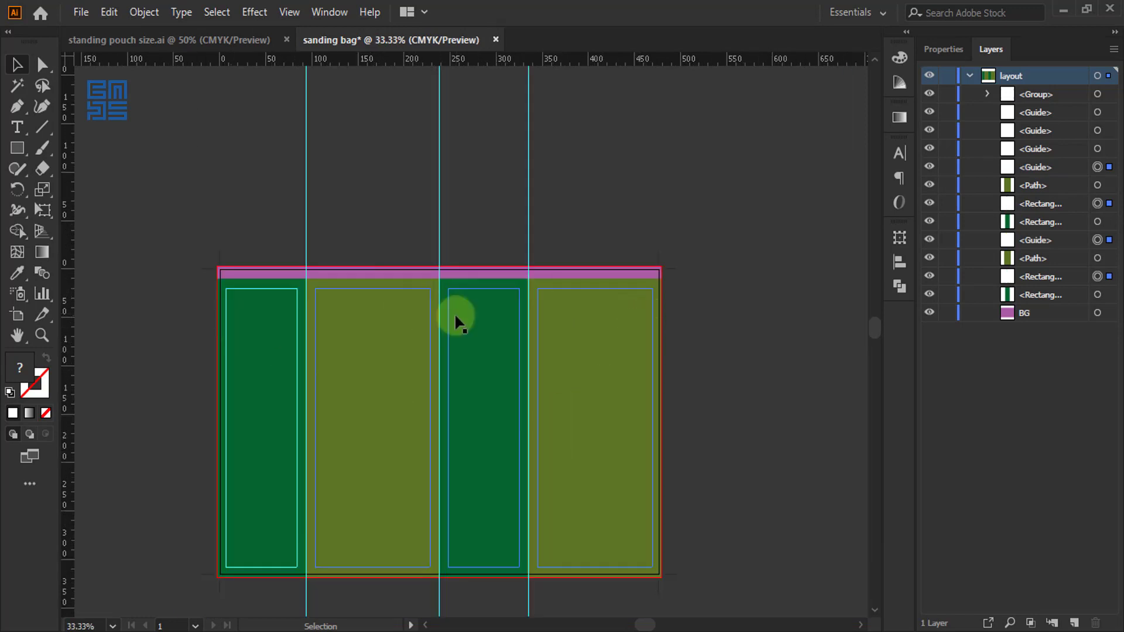
scroll(265, 280, "up", 1)
scroll(272, 278, "down", 2)
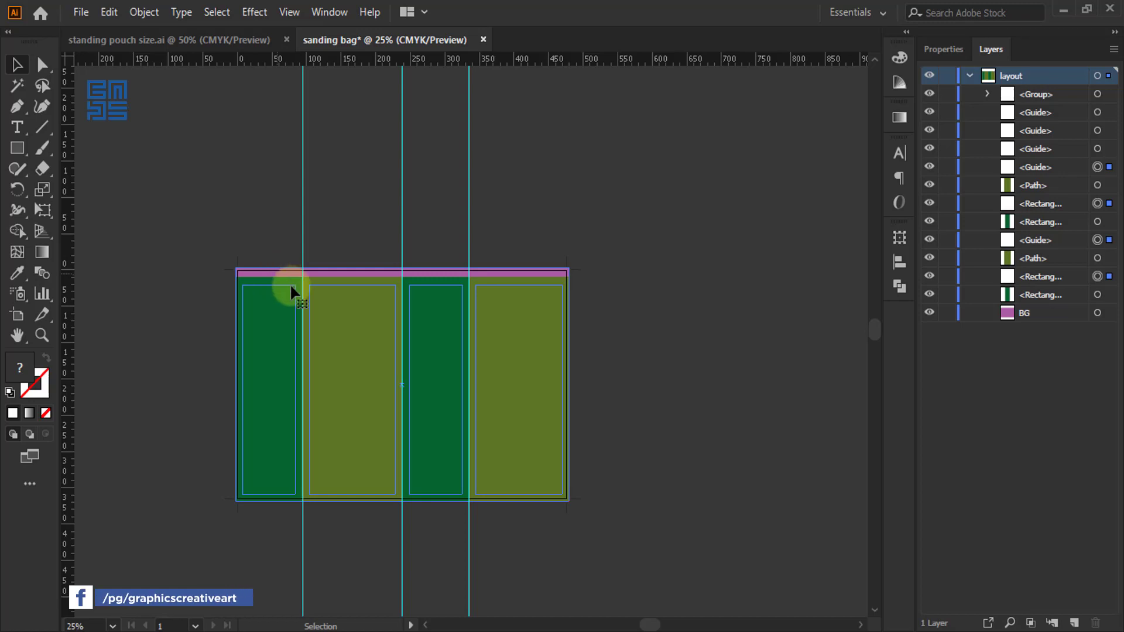
Step: Deselect all and lock the guides, then switch to the standing pouch size.ai reference
left_click(290, 284)
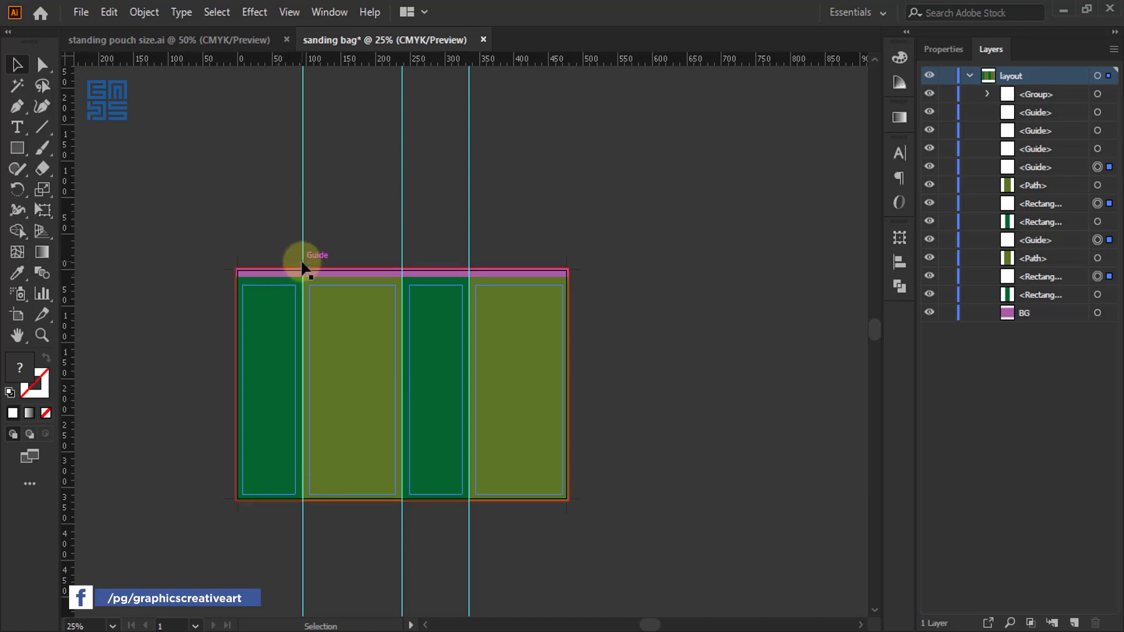
left_click(290, 11)
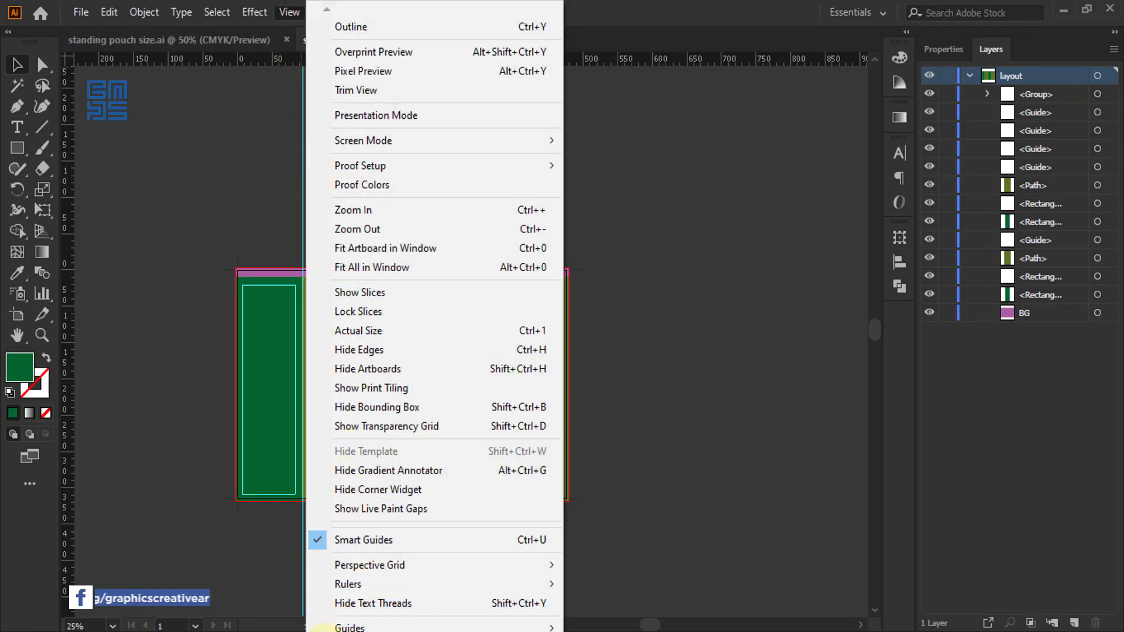
scroll(375, 580, "down", 1)
scroll(375, 580, "down", 3)
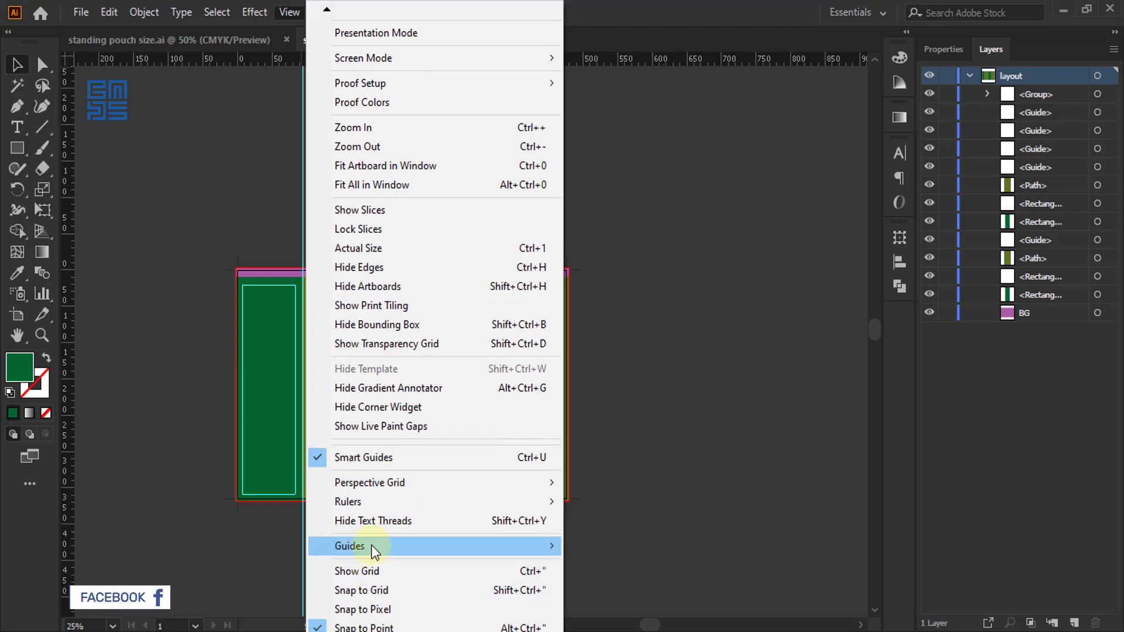
left_click(609, 566)
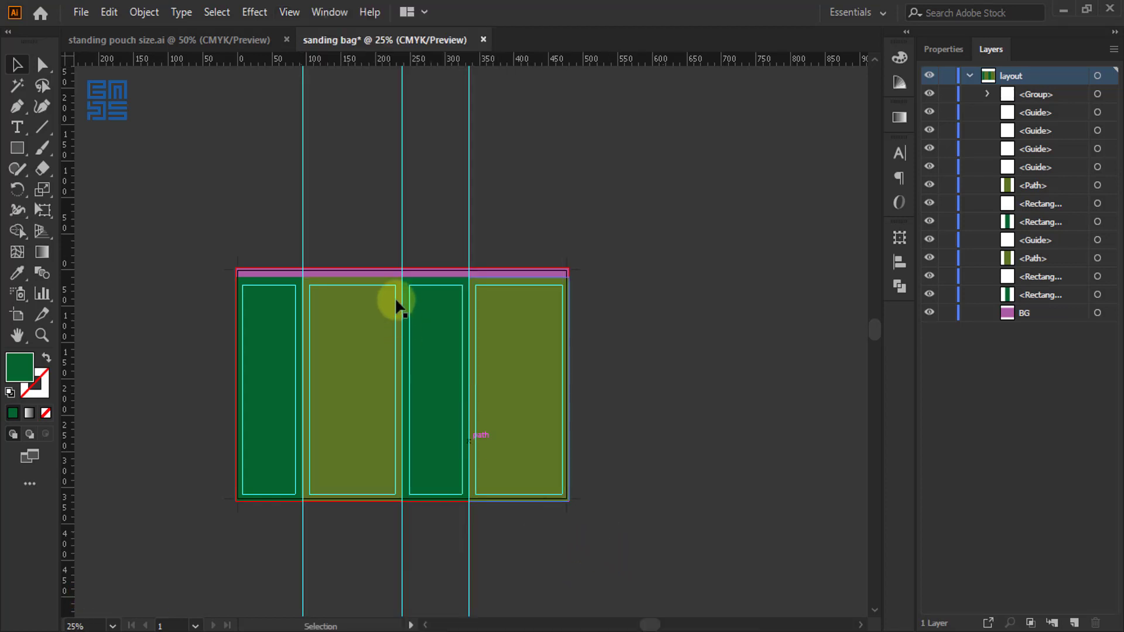
scroll(364, 313, "up", 2)
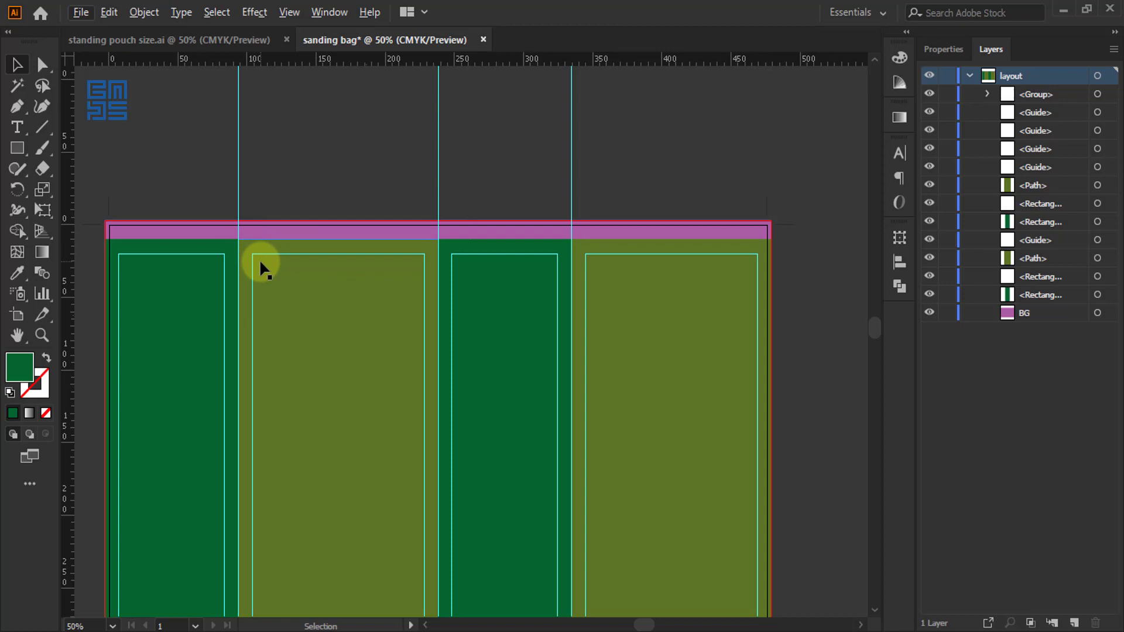
left_click(239, 41)
scroll(746, 265, "up", 1)
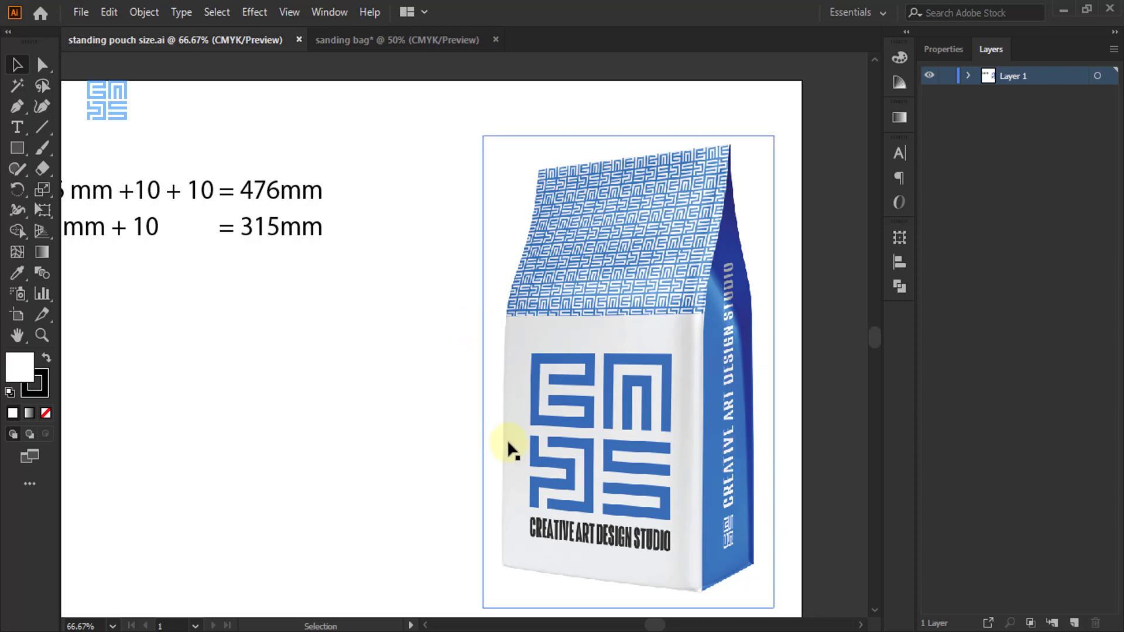
Step: Back in the sanding bag document, select the two dark-green panels
left_click(378, 41)
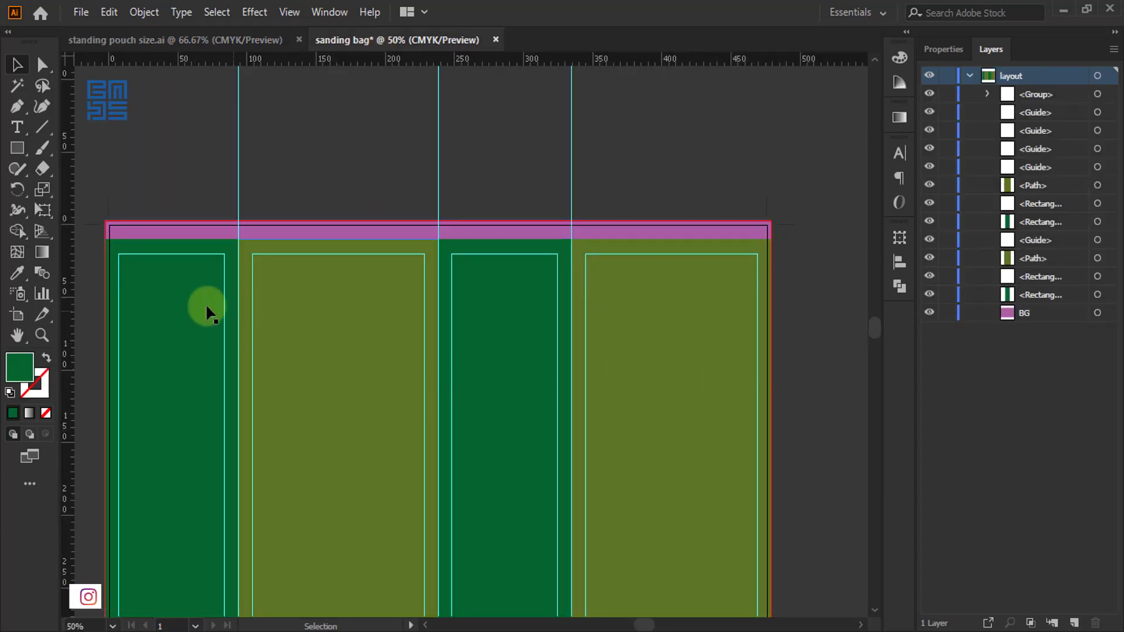
left_click(210, 335)
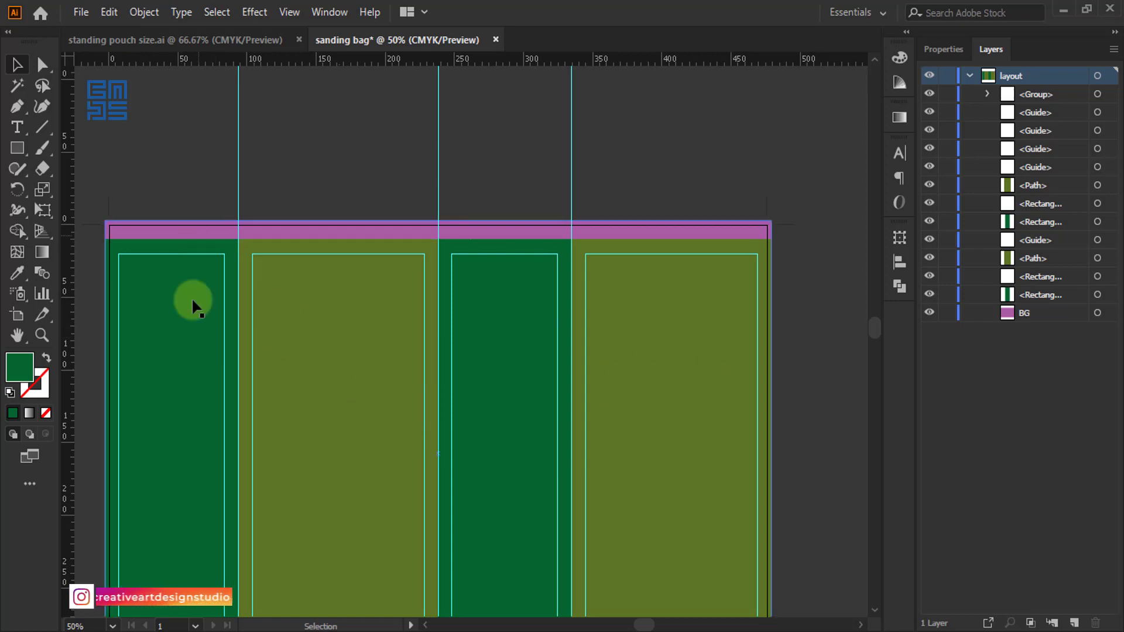
left_click(199, 239)
left_click(342, 240, "shift")
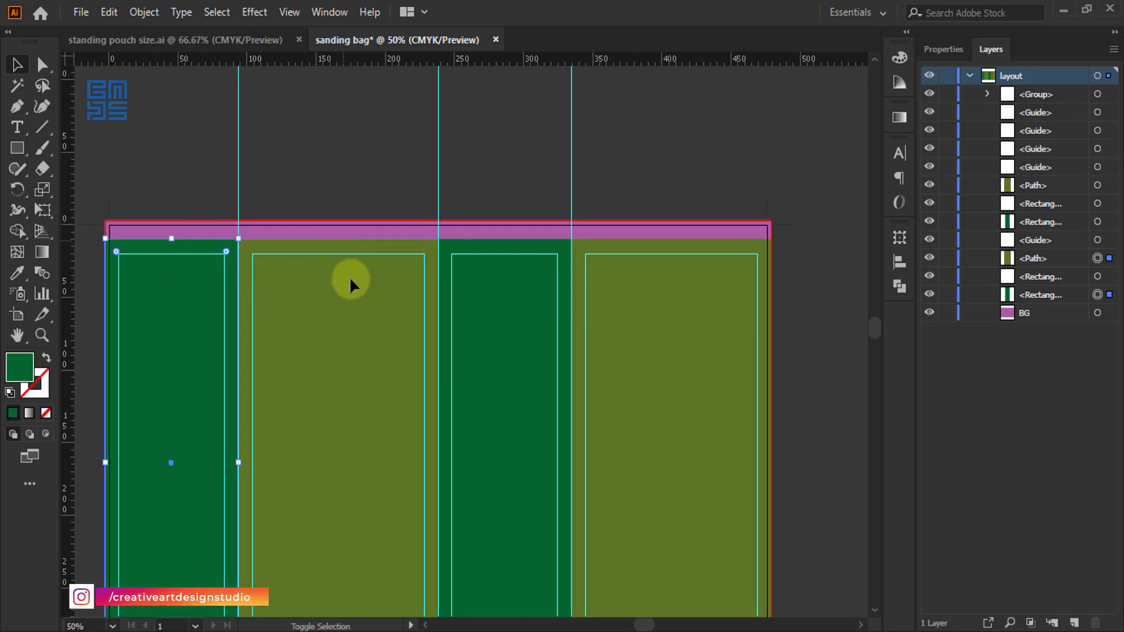
left_click(517, 244, "shift")
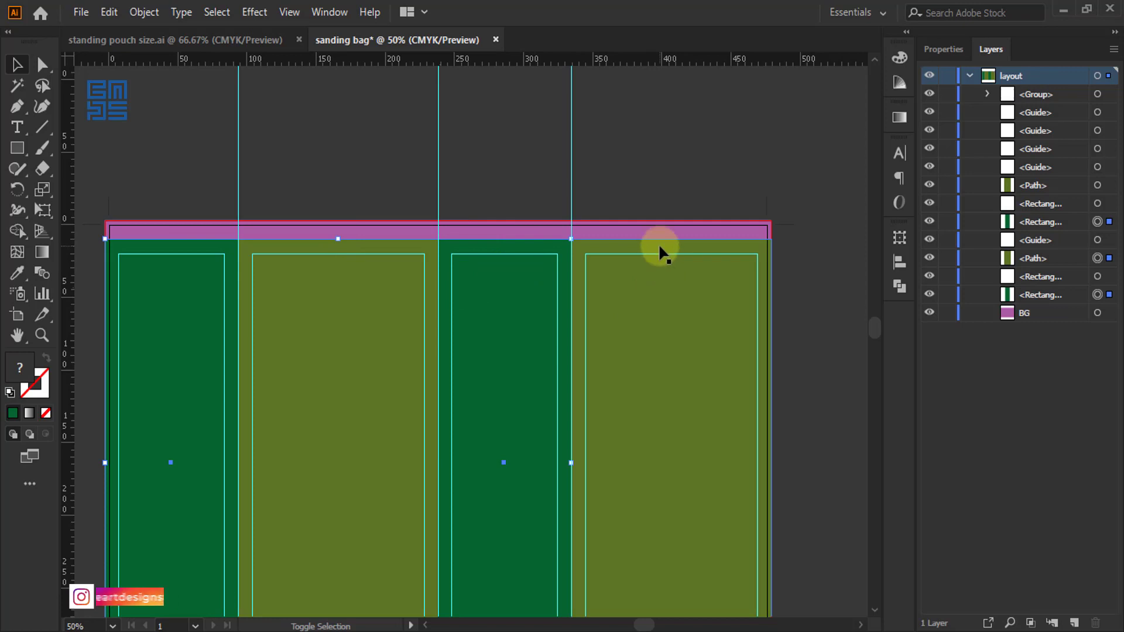
Step: Stretch the selected panels up to the top bleed, covering the pink strip
scroll(433, 233, "up", 3)
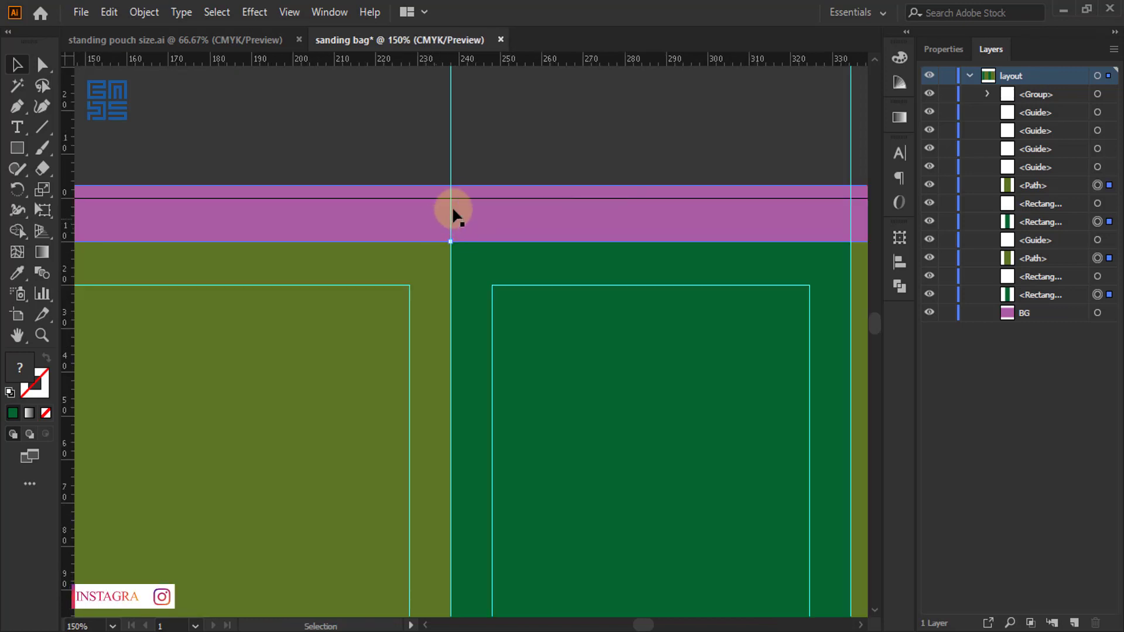
scroll(459, 214, "up", 3)
left_click_drag(440, 309, 439, 157)
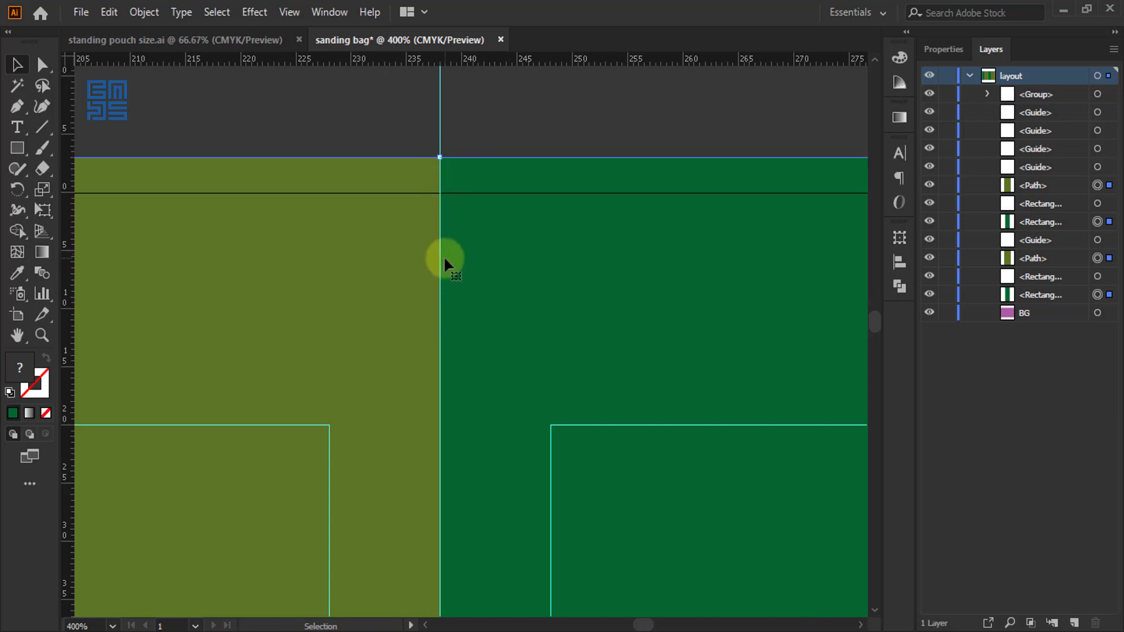
scroll(444, 257, "down", 7)
scroll(295, 269, "up", 2)
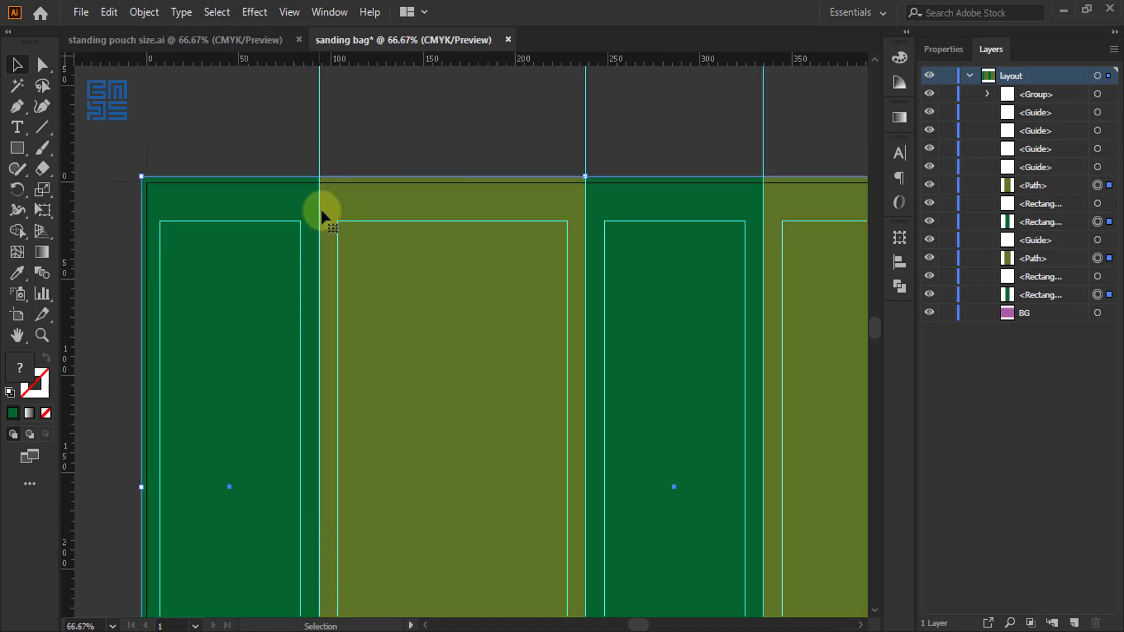
scroll(326, 181, "down", 1)
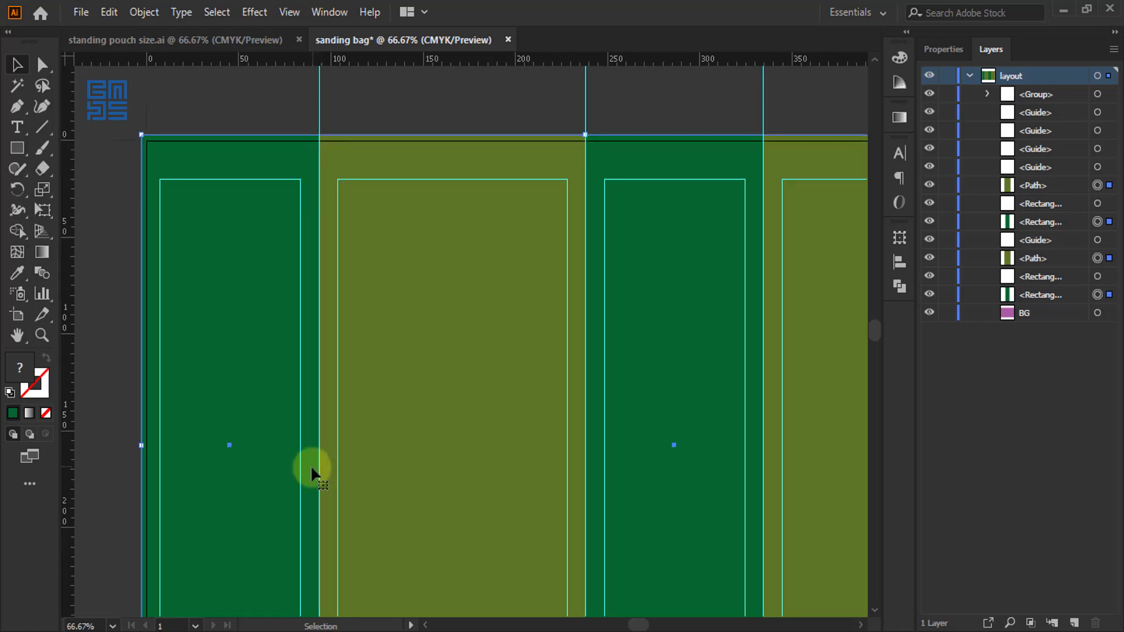
scroll(312, 352, "down", 1)
Step: Inspect the bag mockup in the pouch size reference, then return to the sanding bag layout
left_click(268, 40)
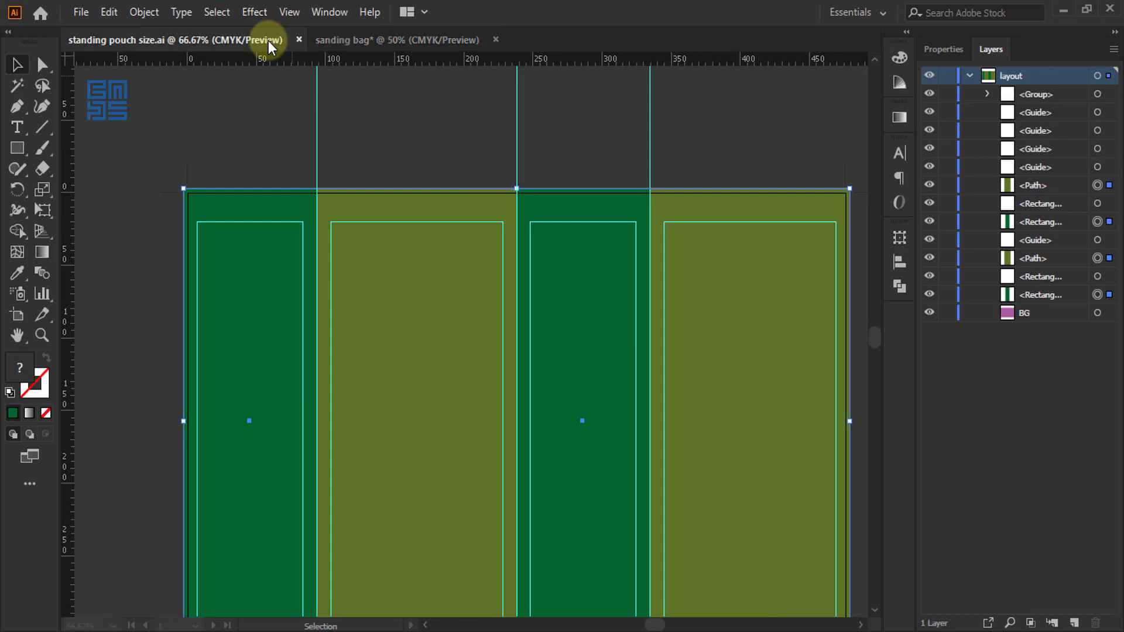
left_click(656, 430)
key("ctrl+plus")
key("ctrl+plus")
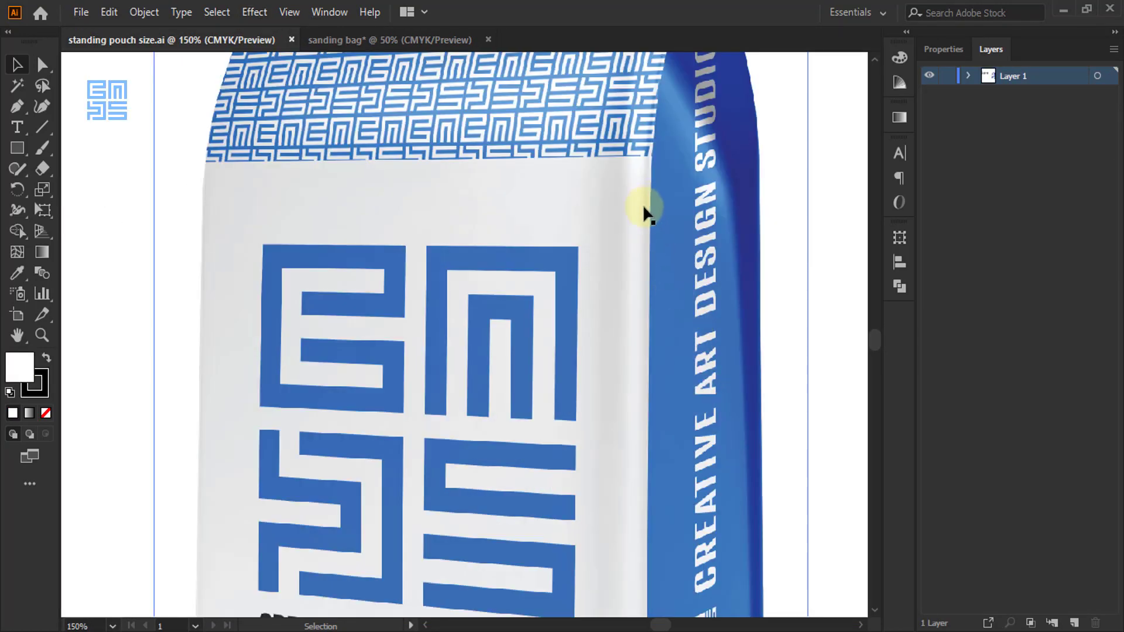
scroll(539, 275, "down", 1)
scroll(540, 276, "down", 1)
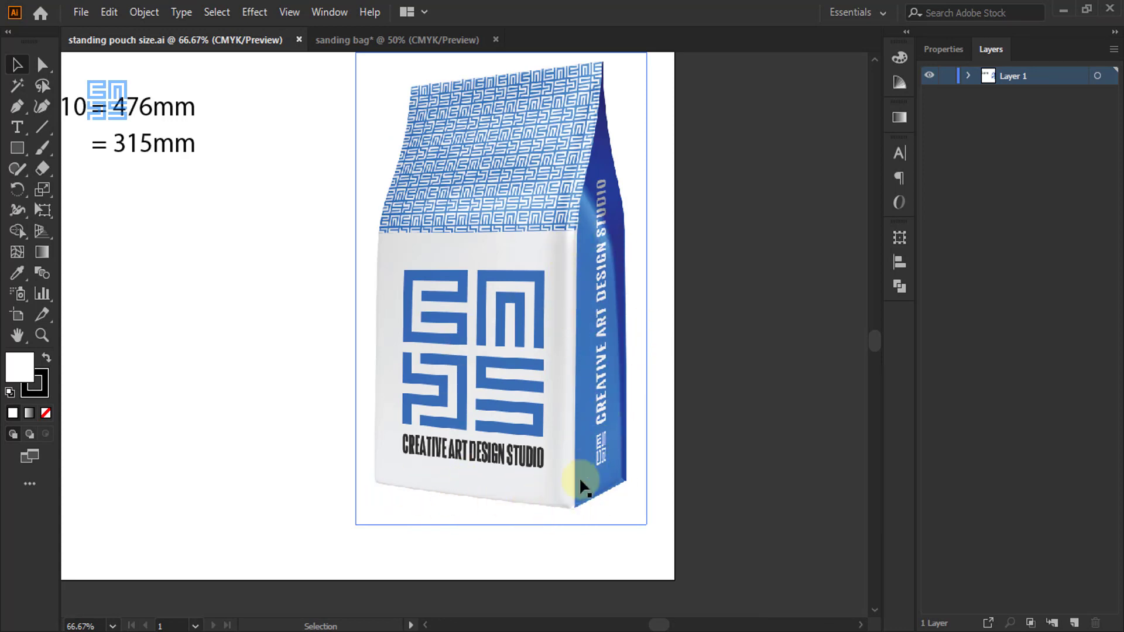
key("ctrl+Tab")
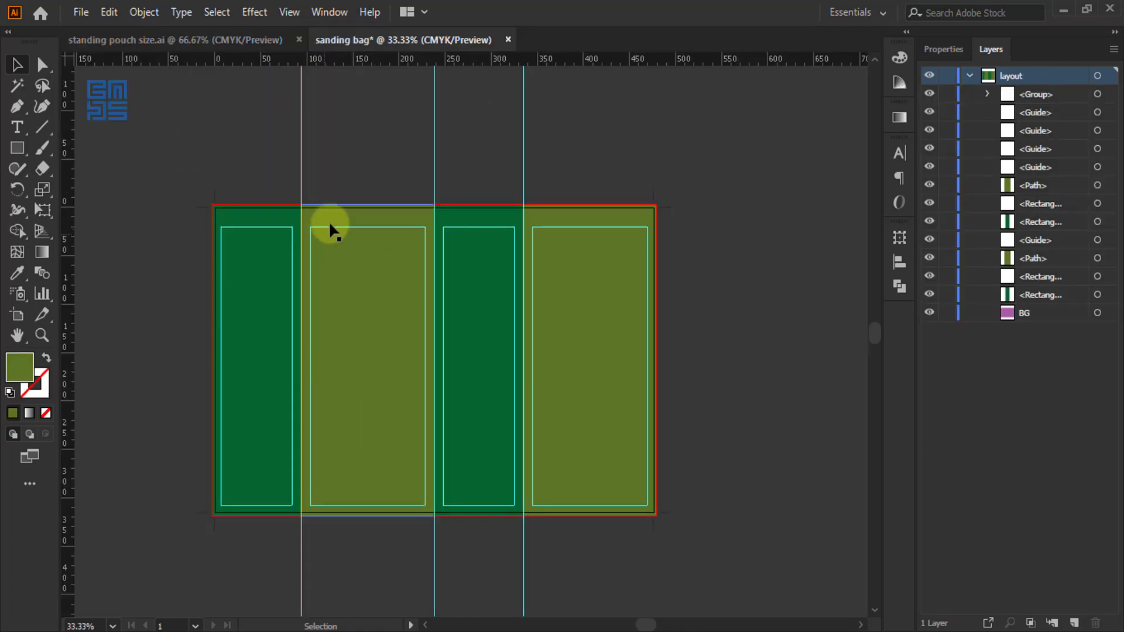
Step: Fill the two olive panels, 2 and 4, with white
left_click(379, 308)
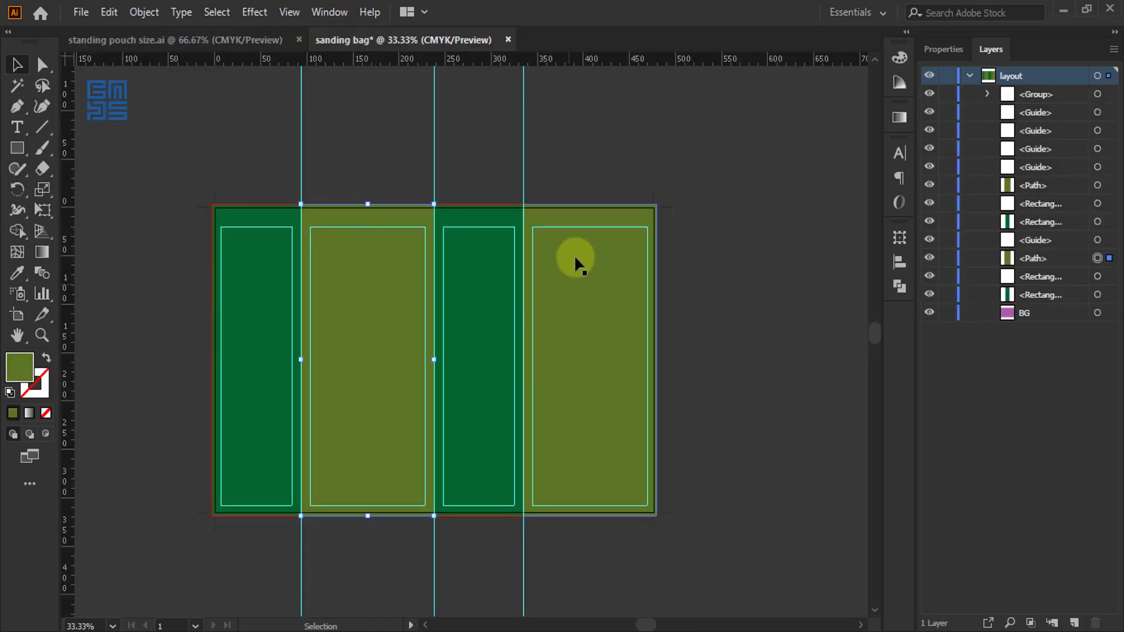
left_click(577, 213, "shift")
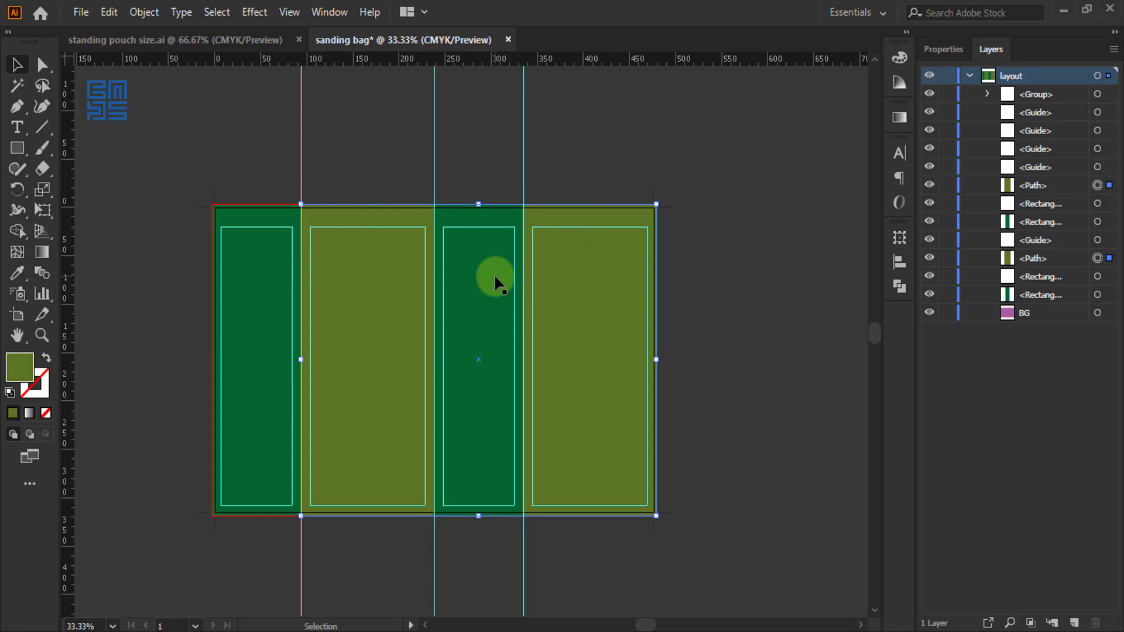
key("ctrl+z")
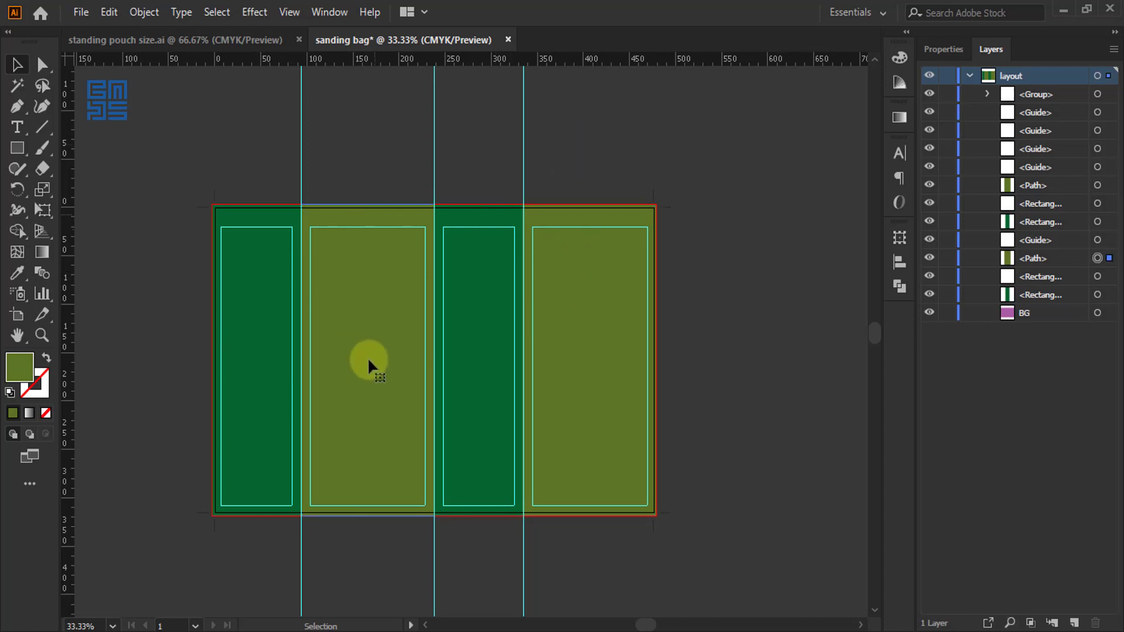
left_click(587, 242, "shift")
left_click(588, 211, "shift")
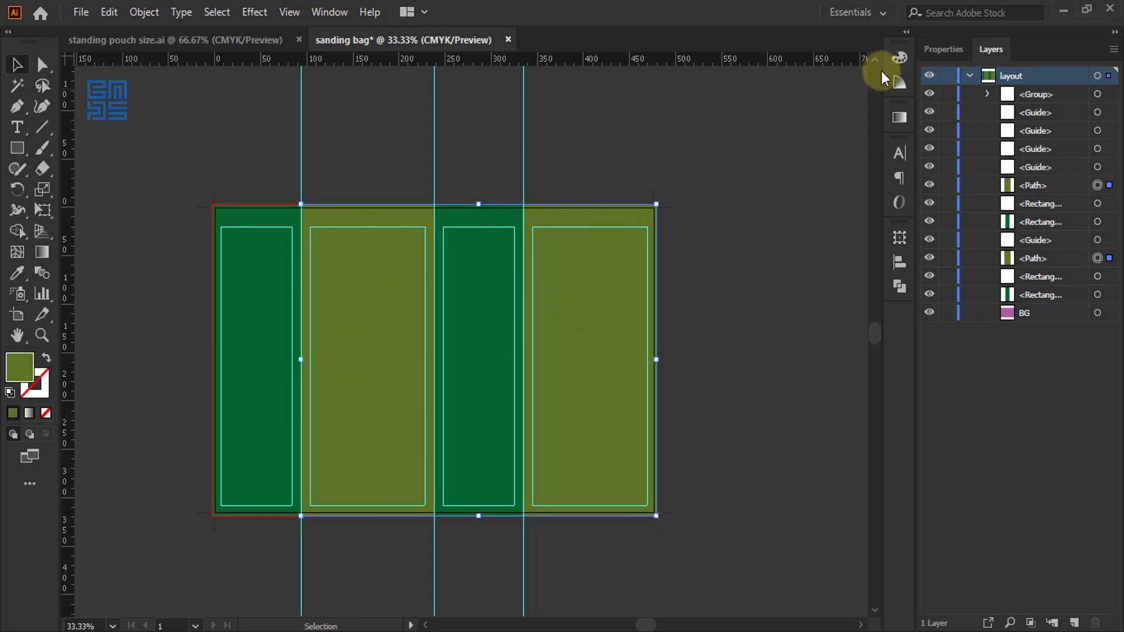
left_click(899, 57)
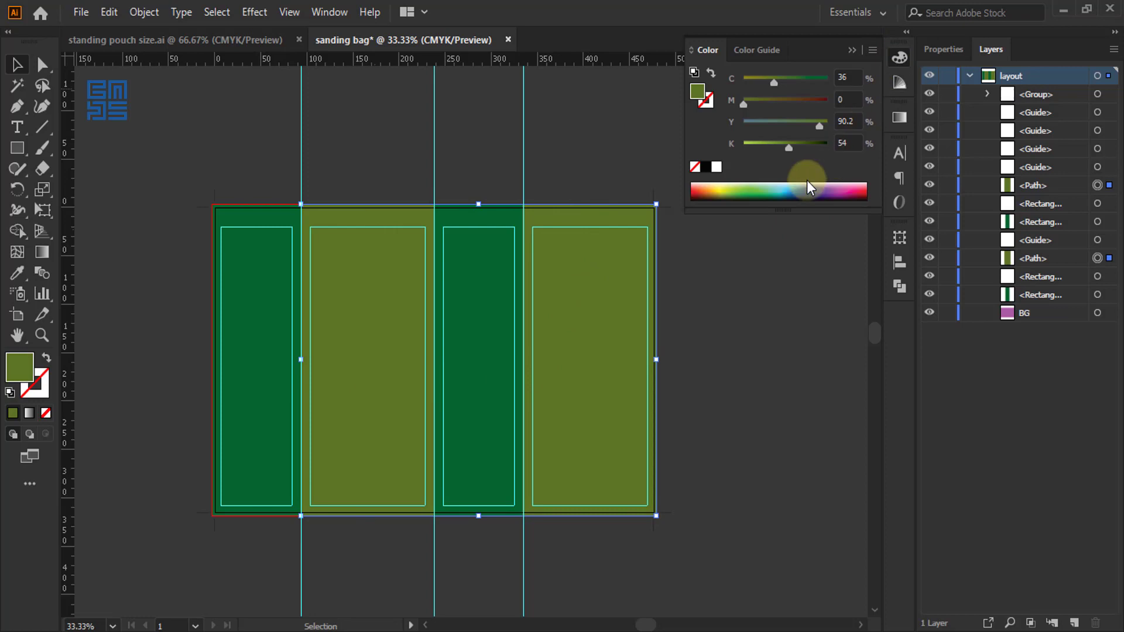
left_click(716, 169)
left_click(762, 381)
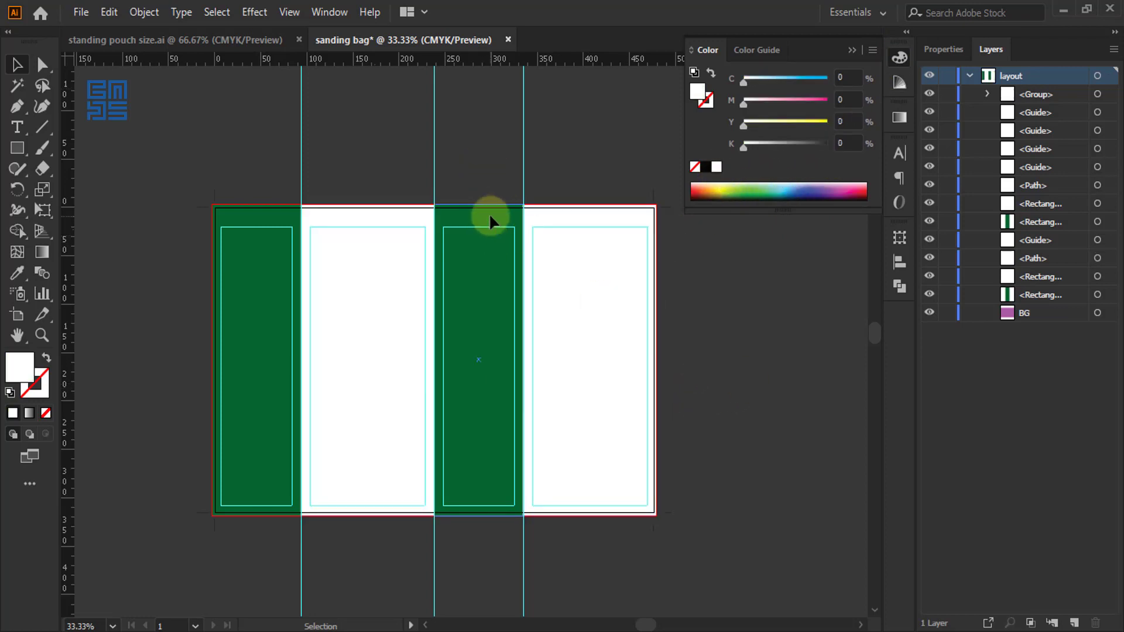
Step: Fill the two dark-green panels, 1 and 3, with a 53% K gray
left_click(490, 219)
left_click(264, 223, "shift")
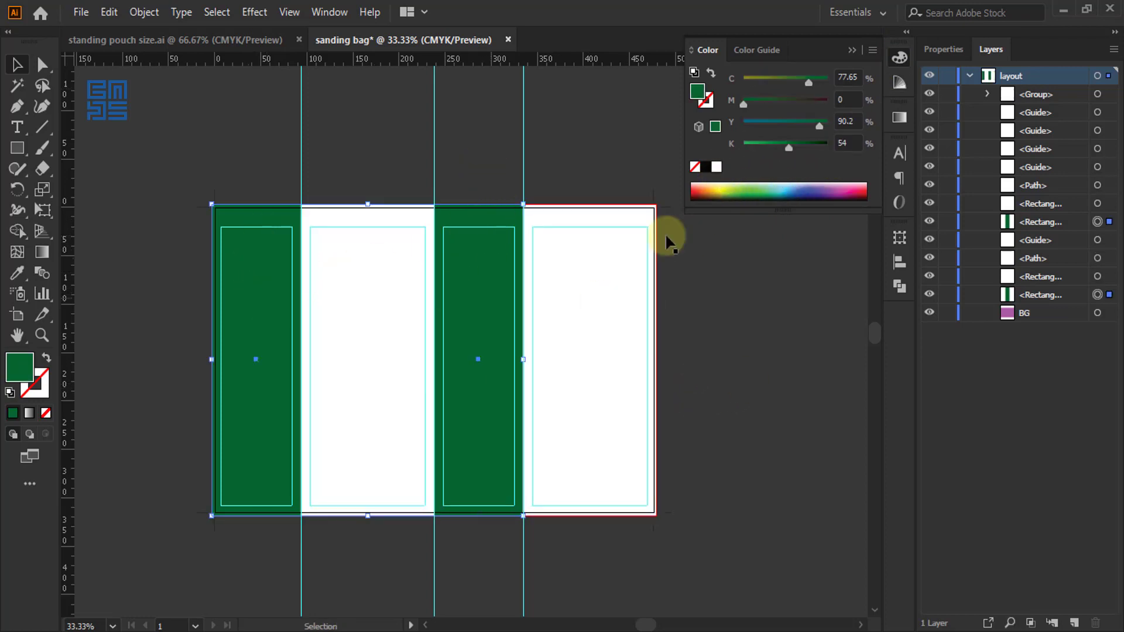
left_click(716, 168)
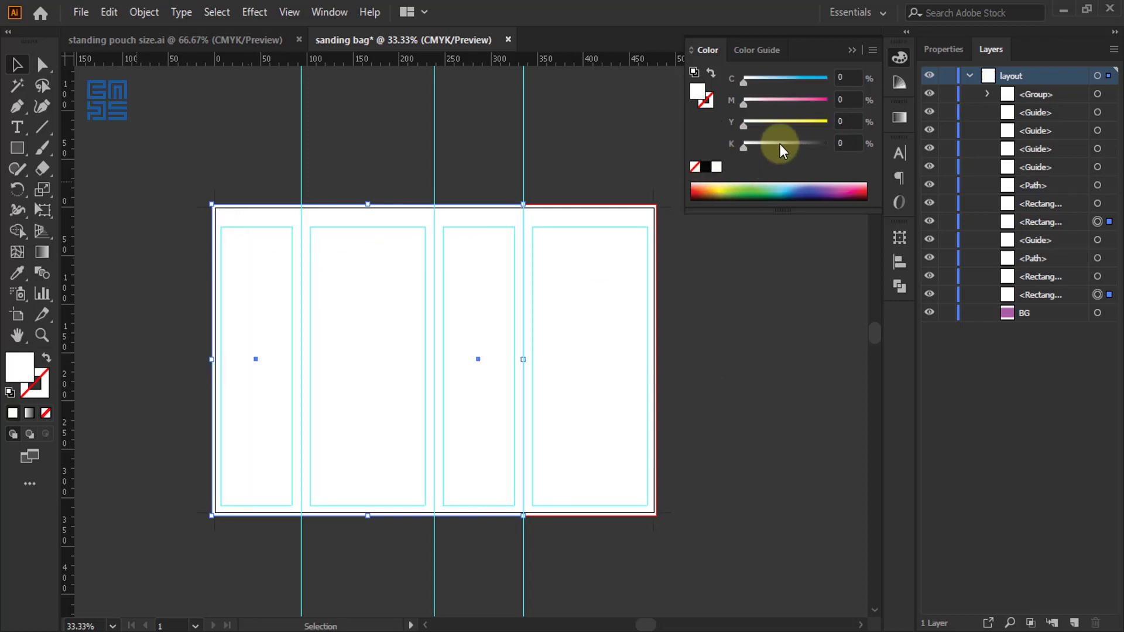
left_click_drag(780, 143, 788, 144)
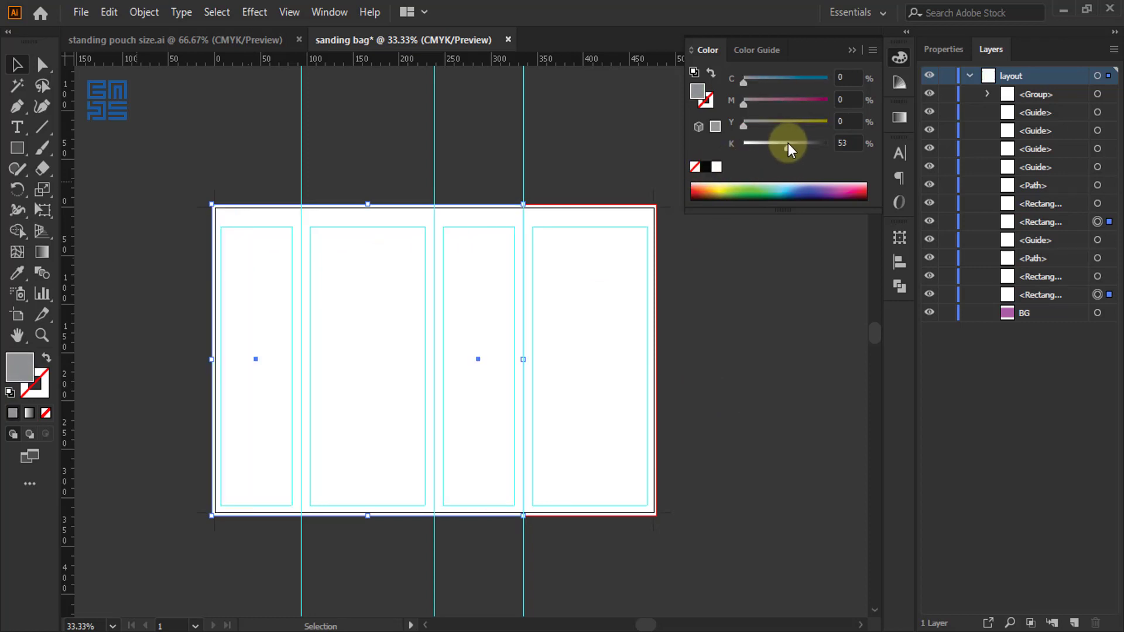
left_click(852, 50)
left_click(747, 276)
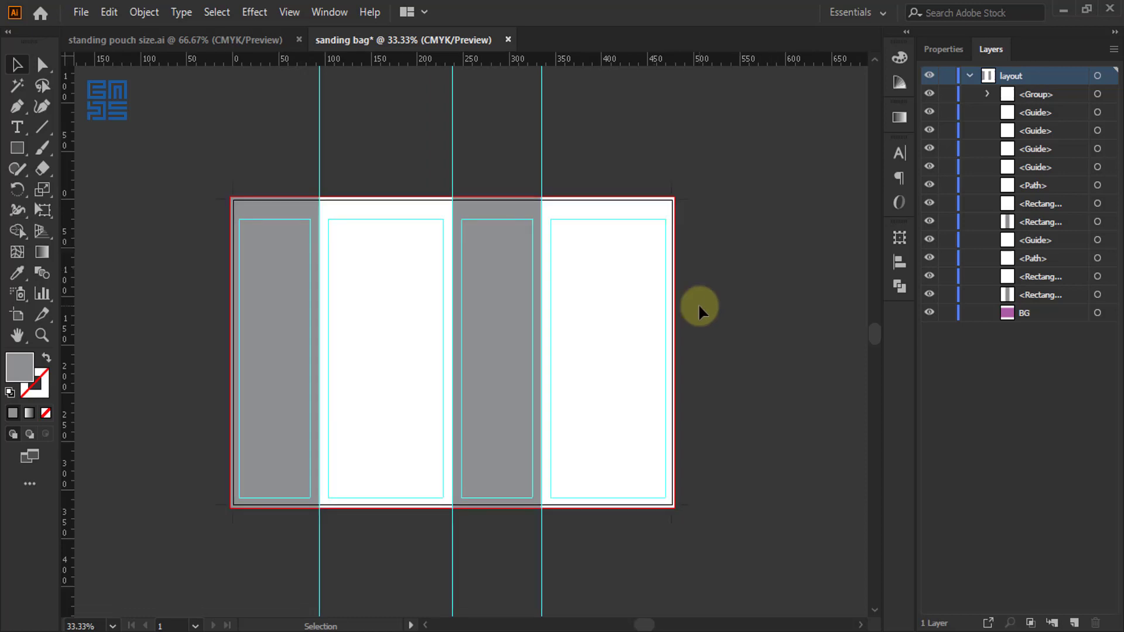